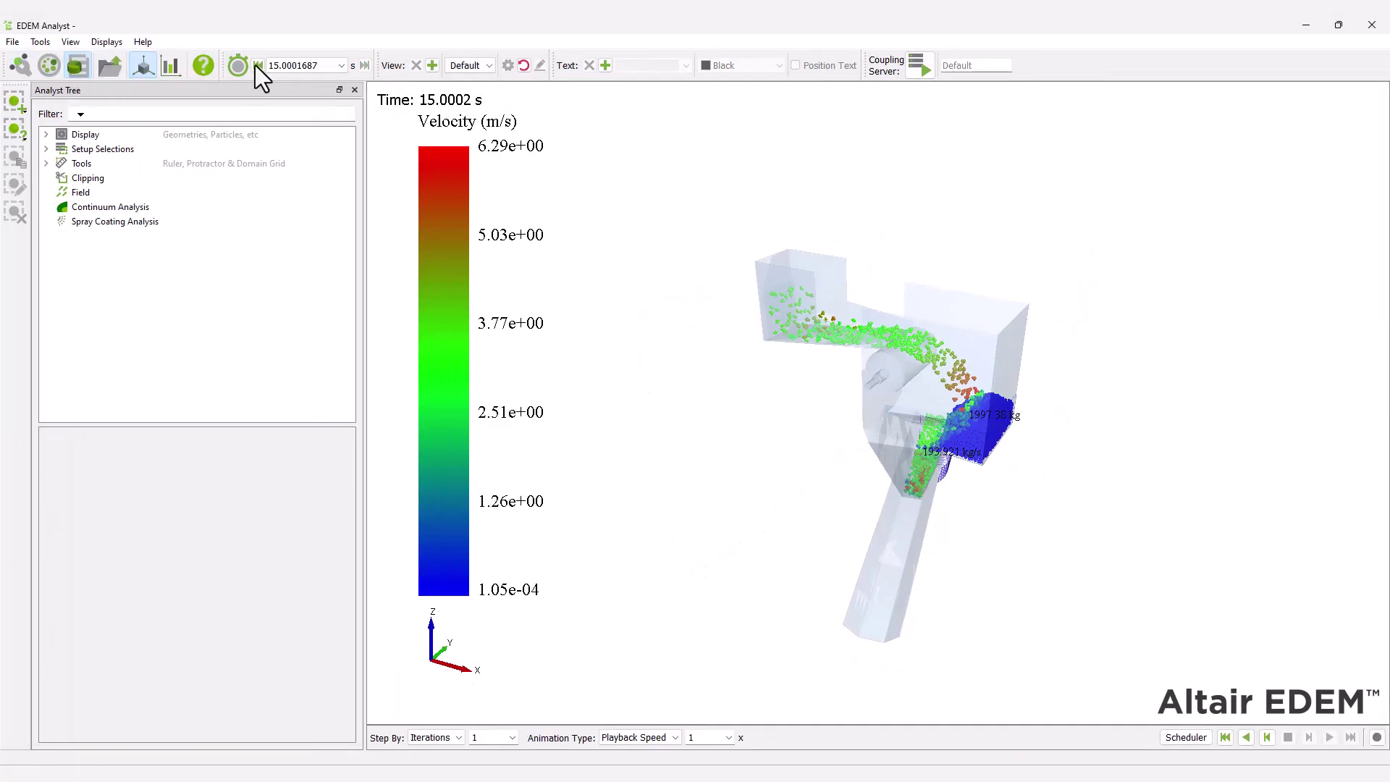
# Step: Jump the playback to the first frame at 0 s, with no particles and 0 kg mass readouts
pyautogui.click(258, 65)
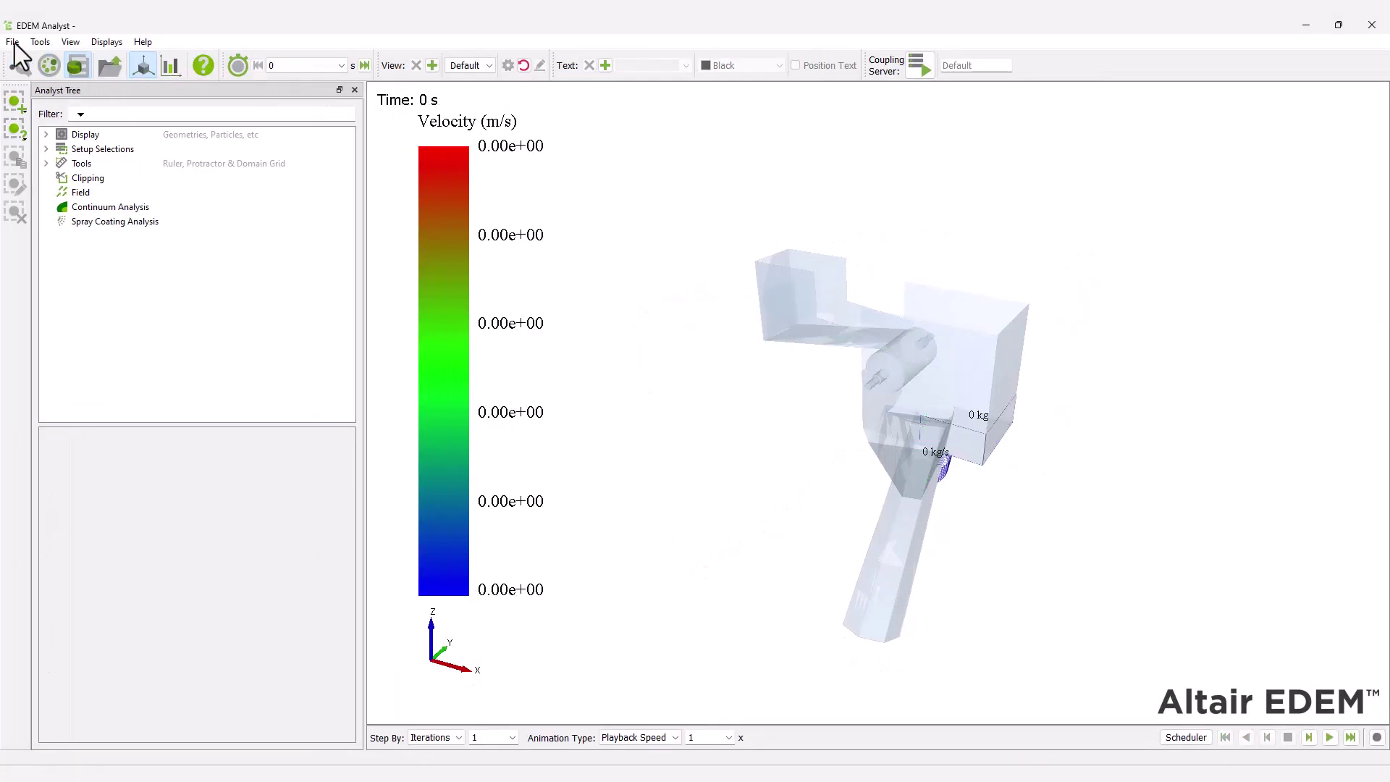
# Step: Export the simulation as a deck named Rock_box_full
pyautogui.click(13, 42)
pyautogui.moveTo(46, 86)
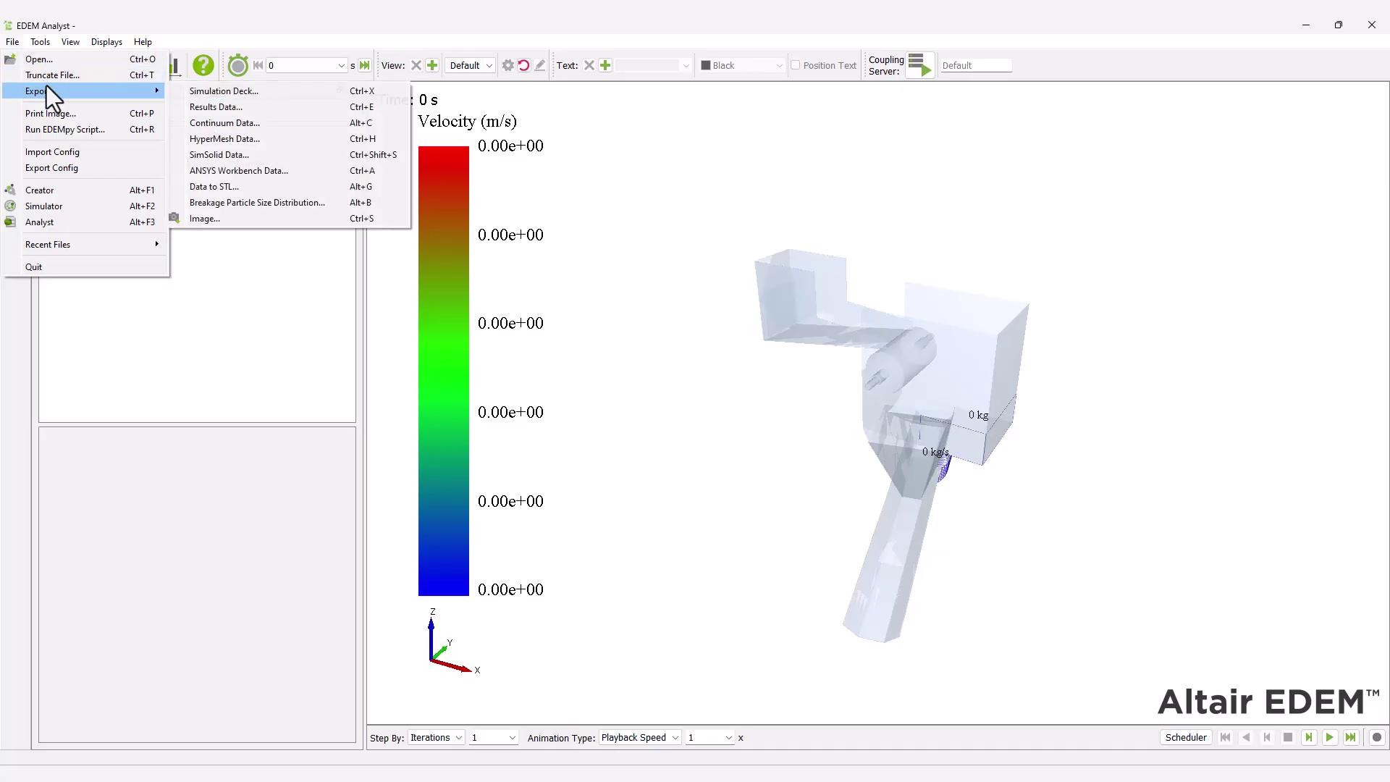
pyautogui.click(231, 93)
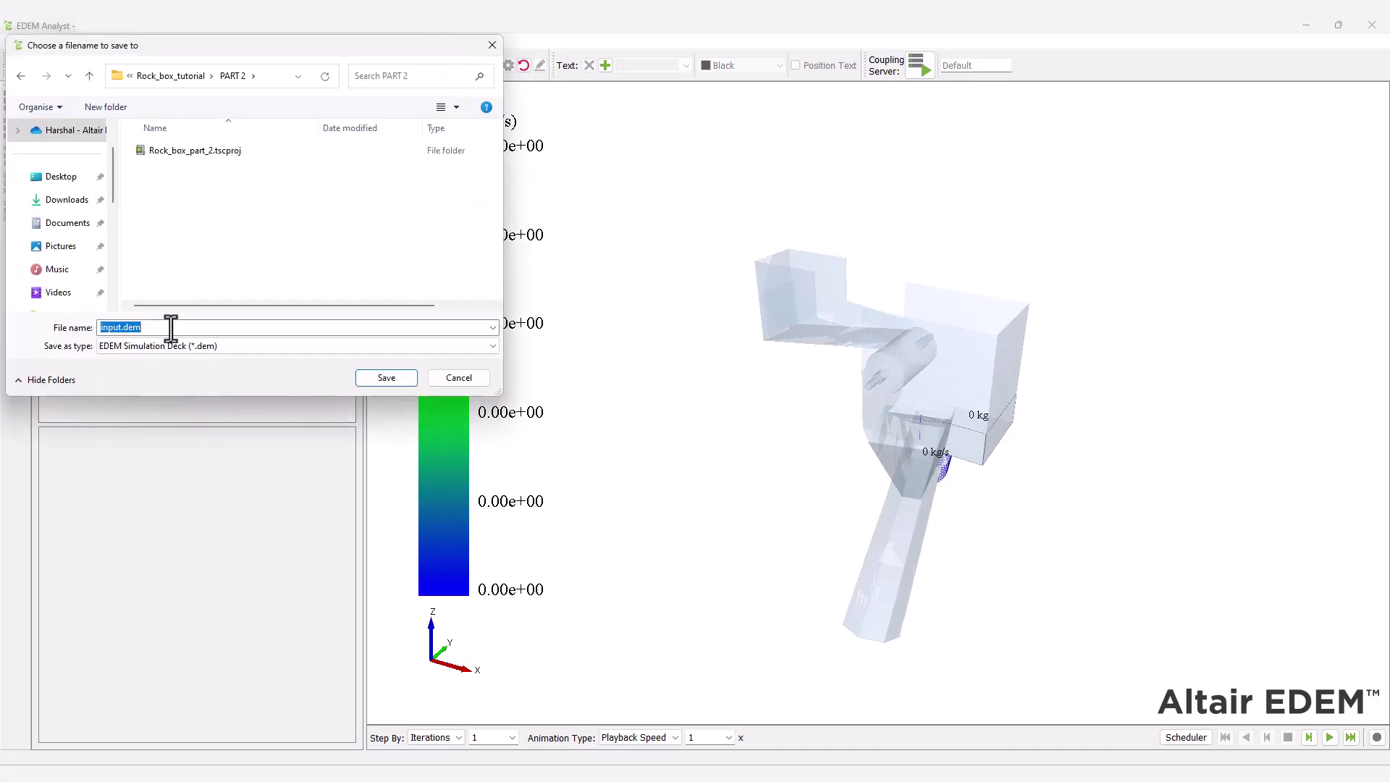
pyautogui.write('Rock_box_full')
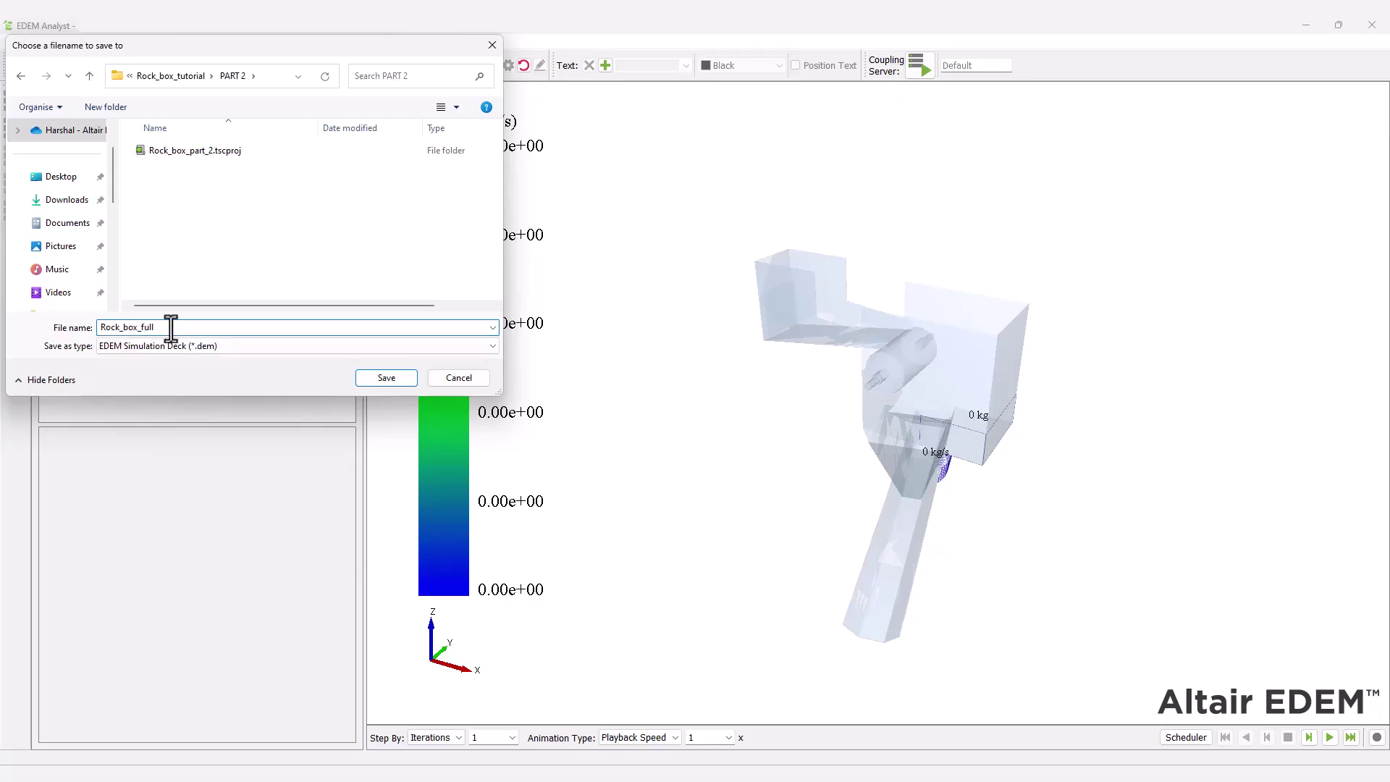
pyautogui.press('Return')
pyautogui.press('Return')
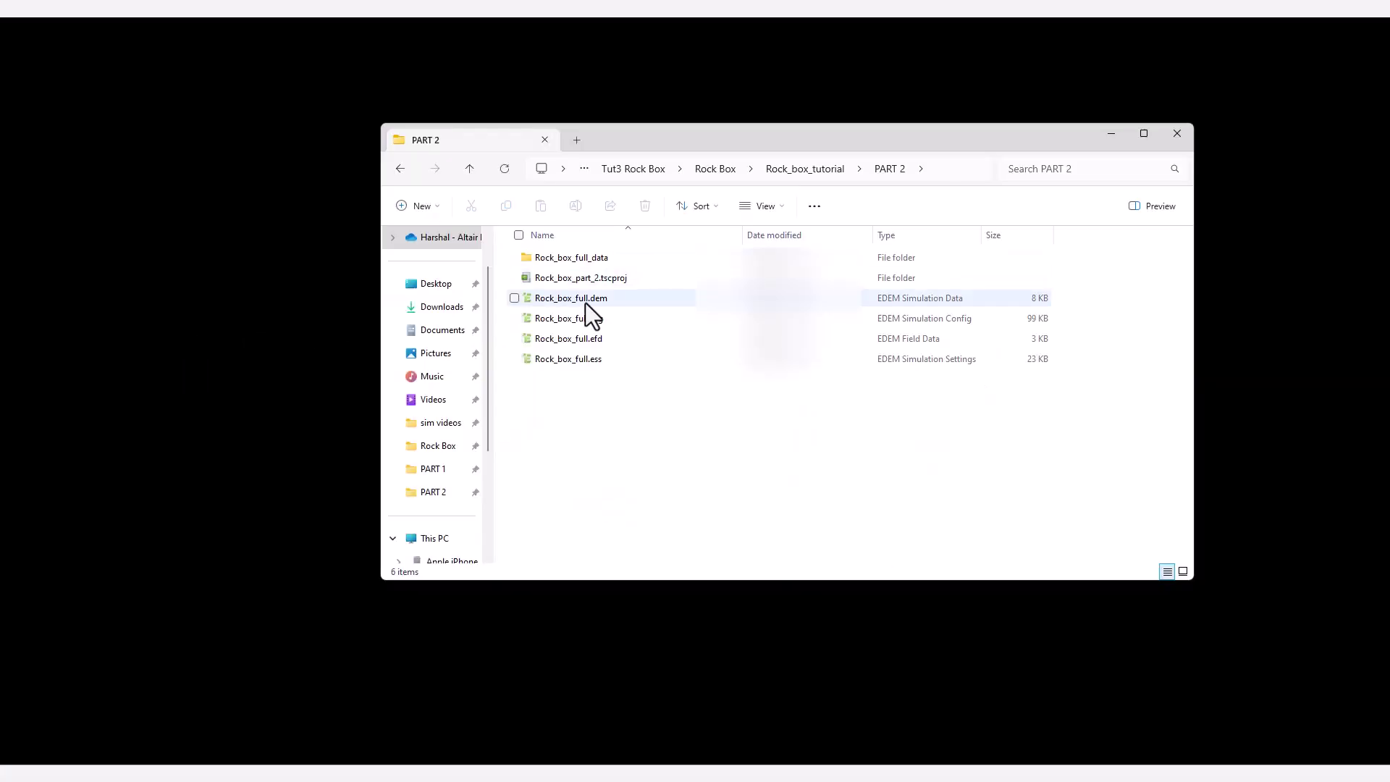
# Step: Open Rock_box_full.dem in EDEM Creator and show the particle under the Rock bulk material
pyautogui.click(588, 300)
pyautogui.doubleClick(590, 301)
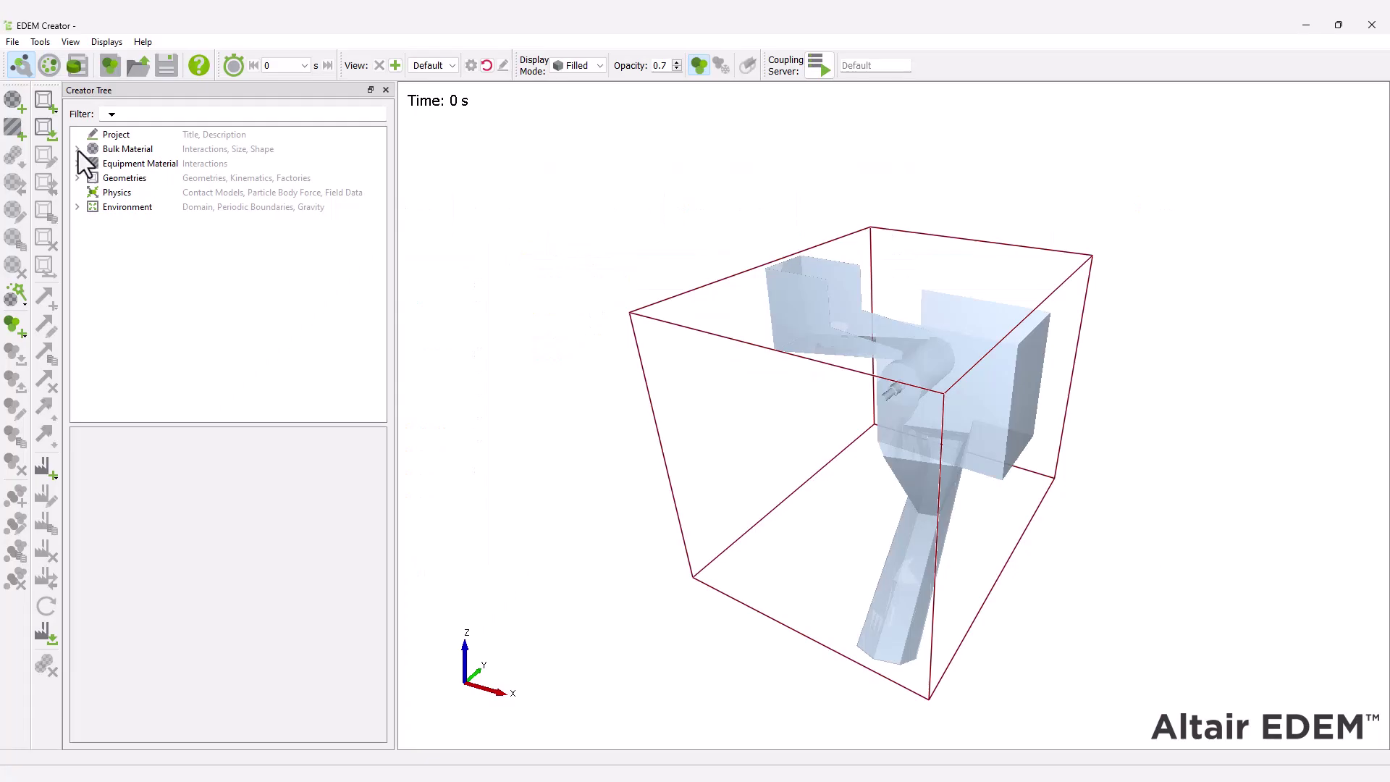
pyautogui.click(77, 149)
pyautogui.click(129, 163)
pyautogui.click(92, 163)
# Step: Delete the GEMM_particle_11921 particle from the Rock material
pyautogui.click(189, 178)
pyautogui.rightClick(188, 178)
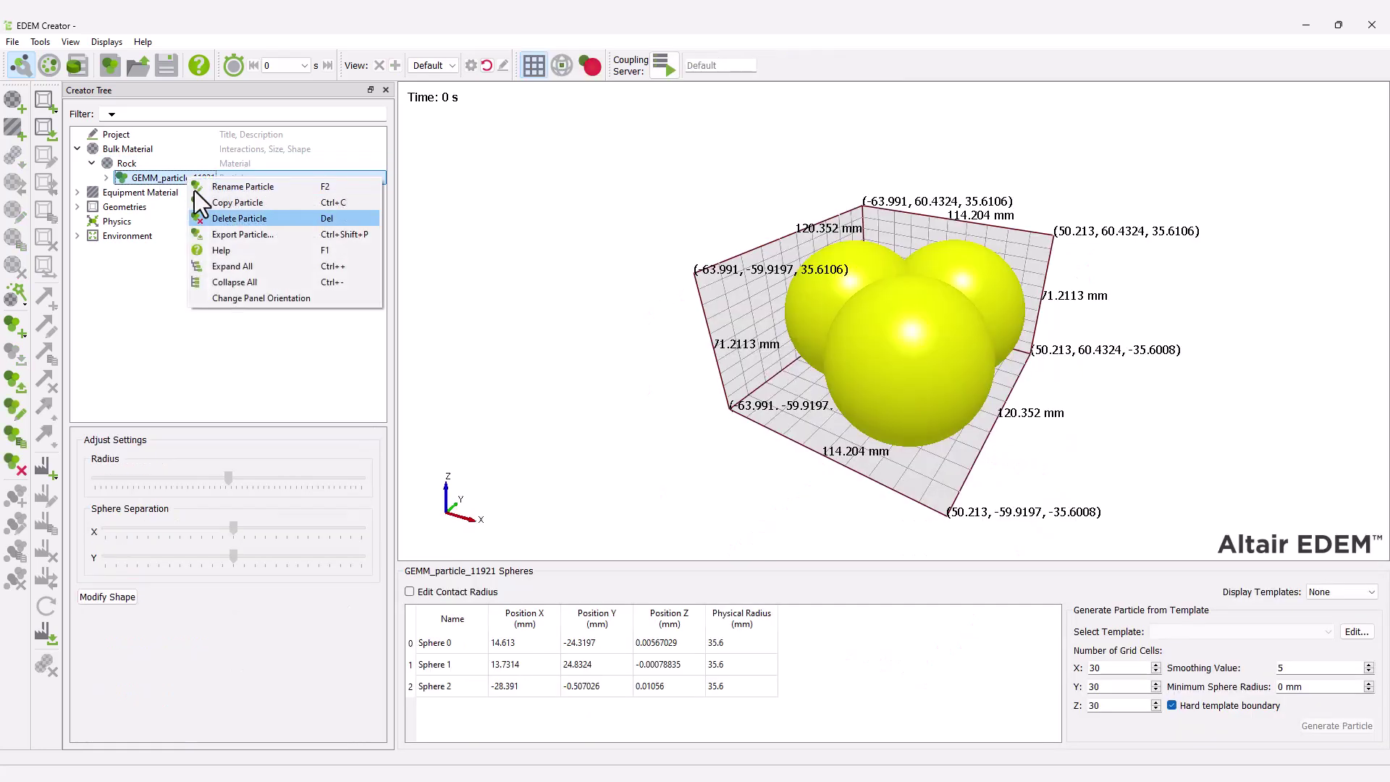
pyautogui.click(214, 221)
pyautogui.click(727, 427)
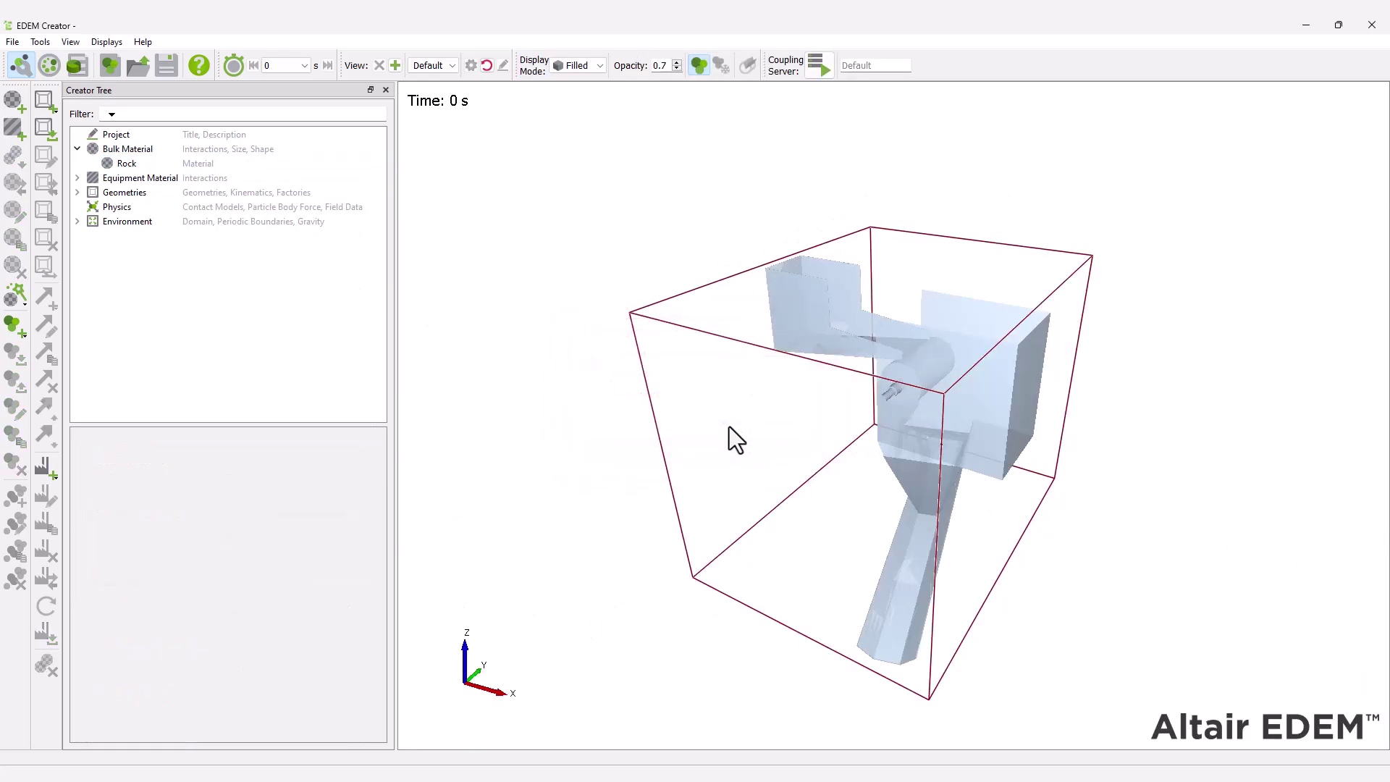
# Step: Add two multi-sphere particles to Rock named rock particle_1 and rock particle_2
pyautogui.click(125, 162)
pyautogui.rightClick(124, 162)
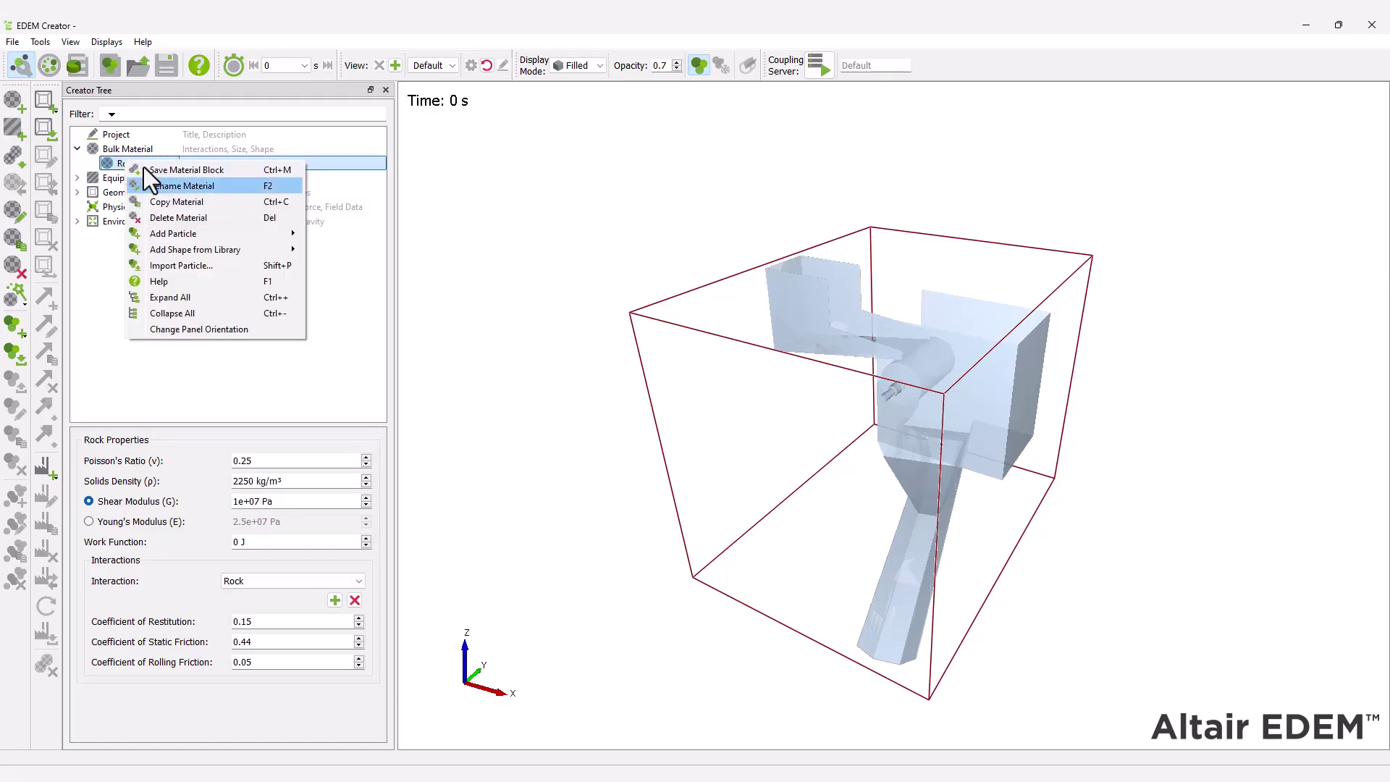
pyautogui.moveTo(290, 233)
pyautogui.click(382, 239)
pyautogui.write('rock particle_1')
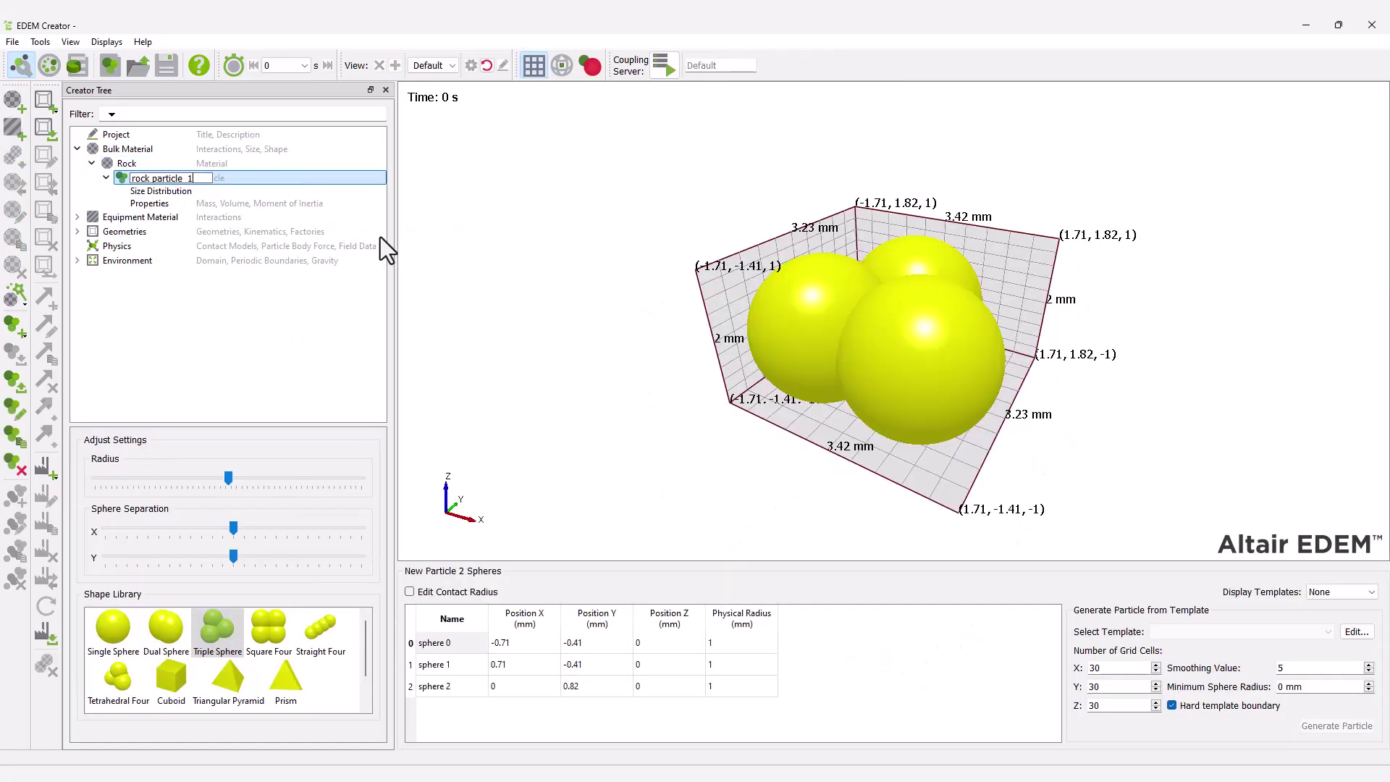
pyautogui.press('Return')
pyautogui.rightClick(140, 161)
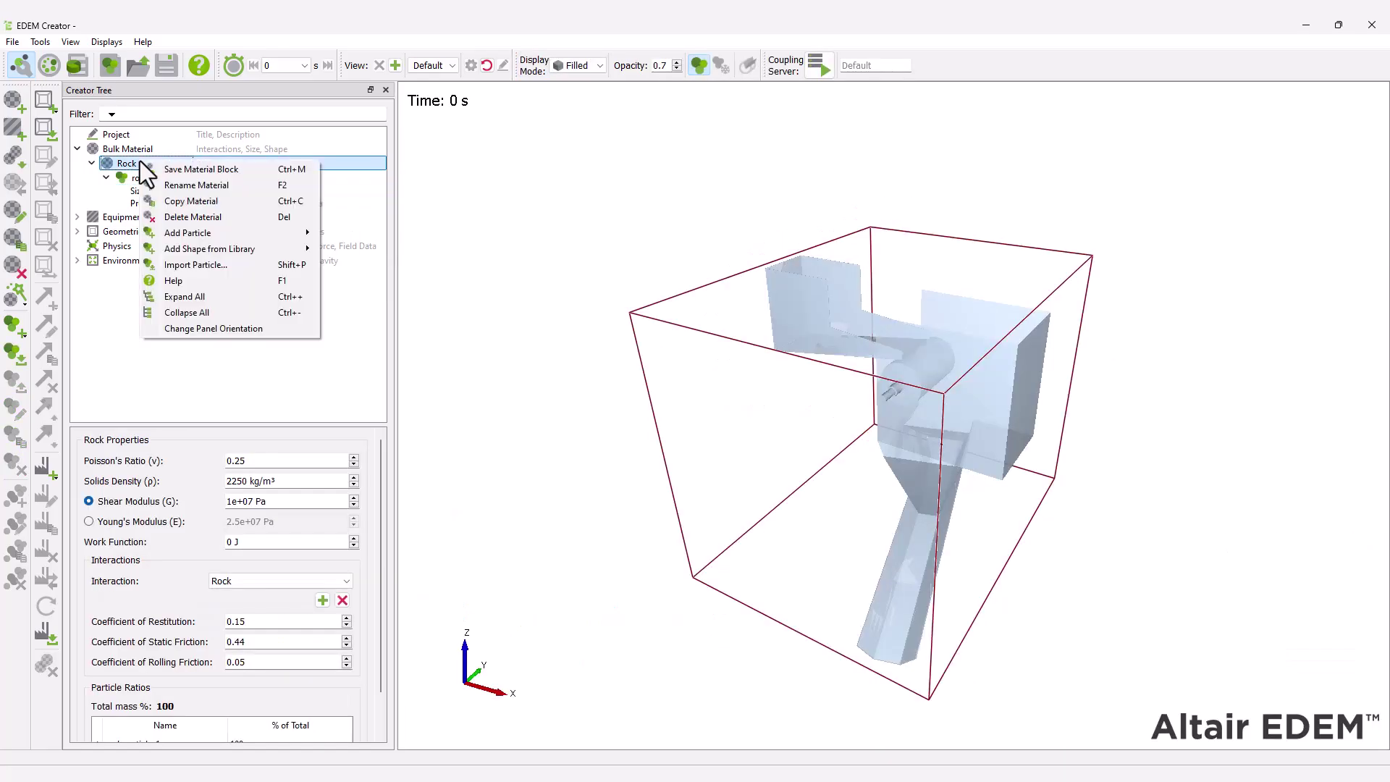
pyautogui.moveTo(288, 233)
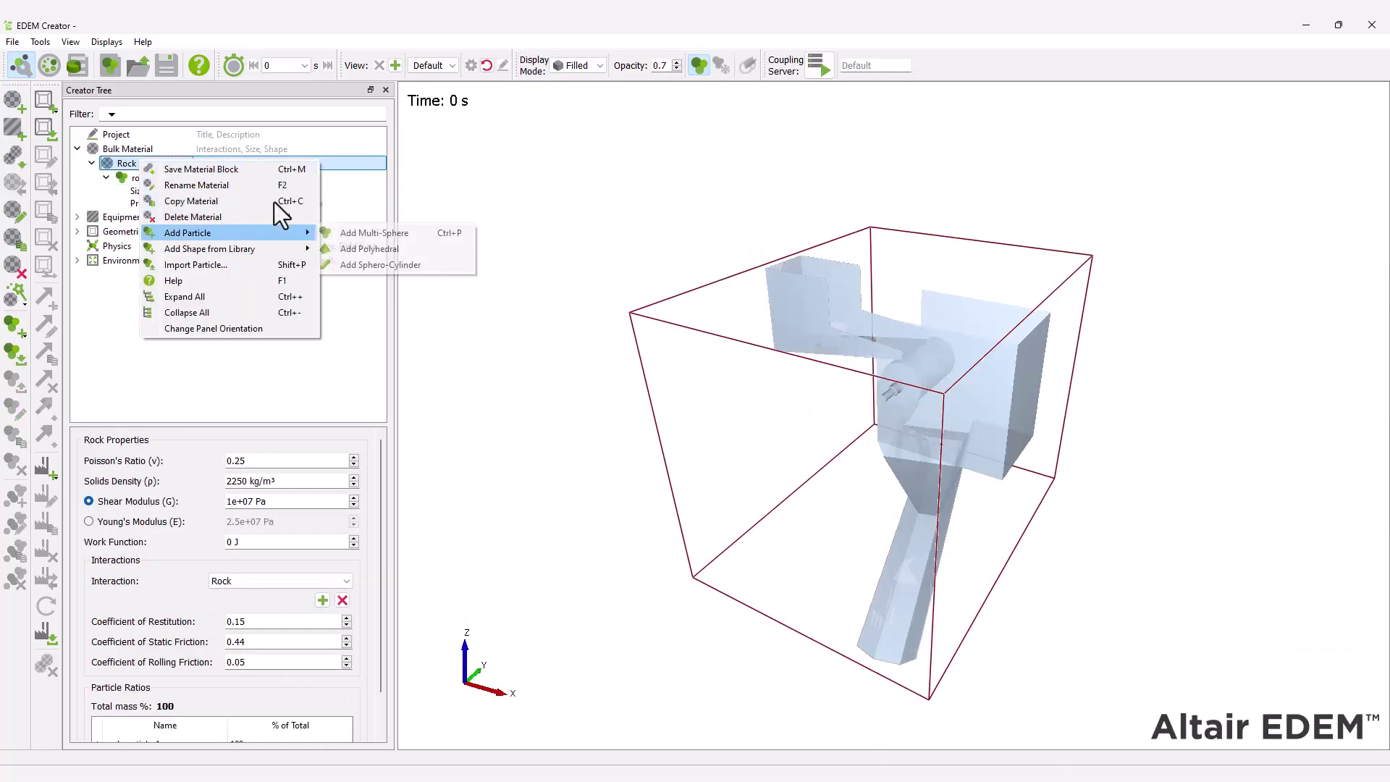
pyautogui.click(389, 237)
pyautogui.write('rock particle_2')
pyautogui.rightClick(179, 164)
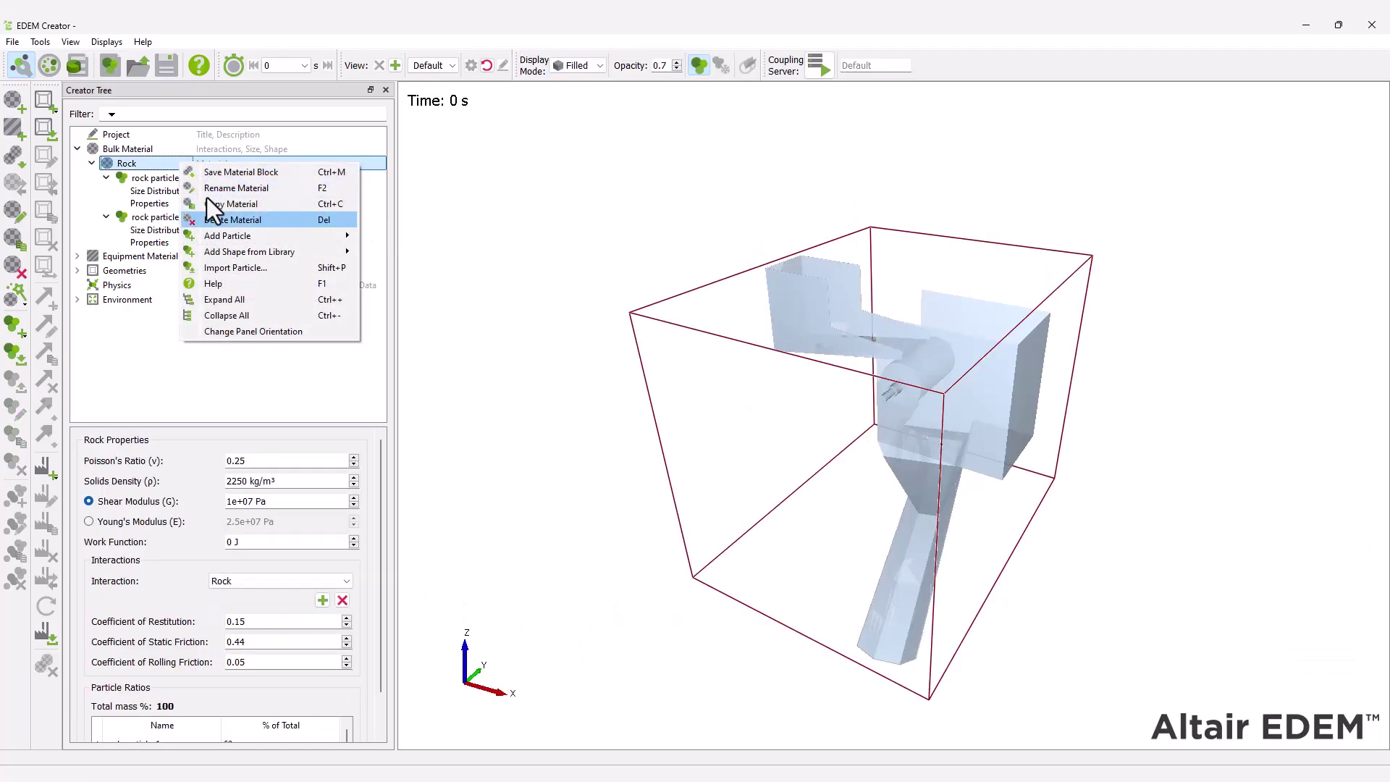
# Step: Add a polyhedral cuboid particle to Rock named rock particle_3
pyautogui.moveTo(237, 235)
pyautogui.click(407, 252)
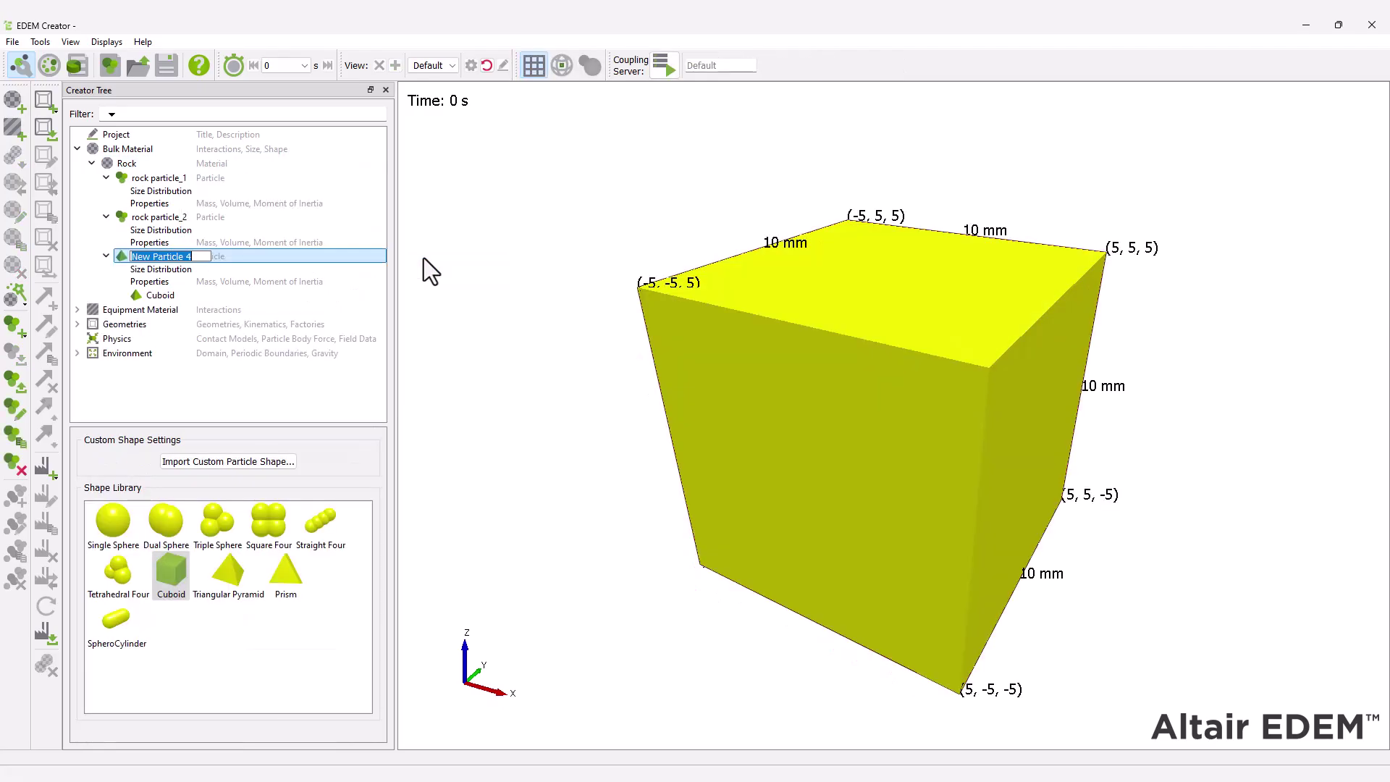
pyautogui.write('rock particle_3')
pyautogui.press('Return')
# Step: Import the selected Rock_Template STL files as display templates in millimetres
pyautogui.click(40, 42)
pyautogui.click(54, 59)
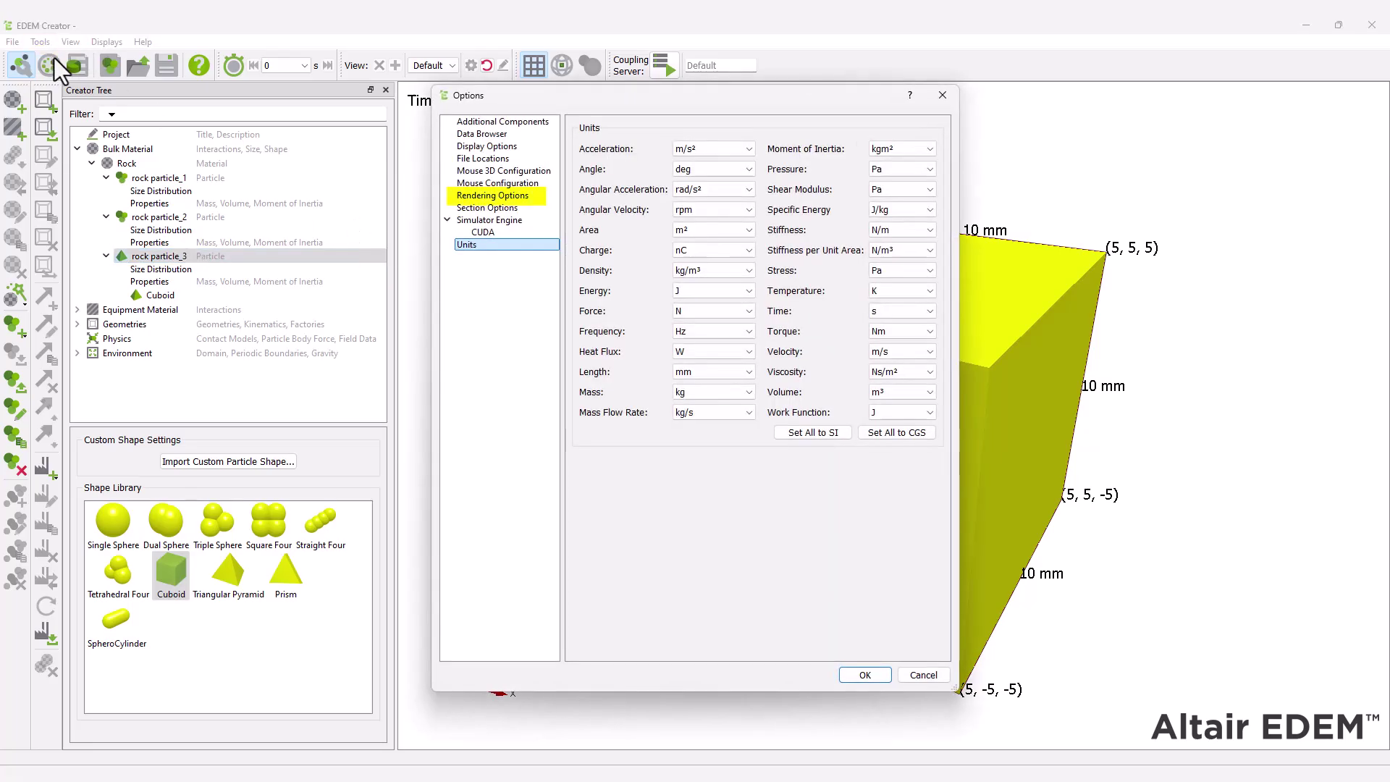
pyautogui.click(513, 198)
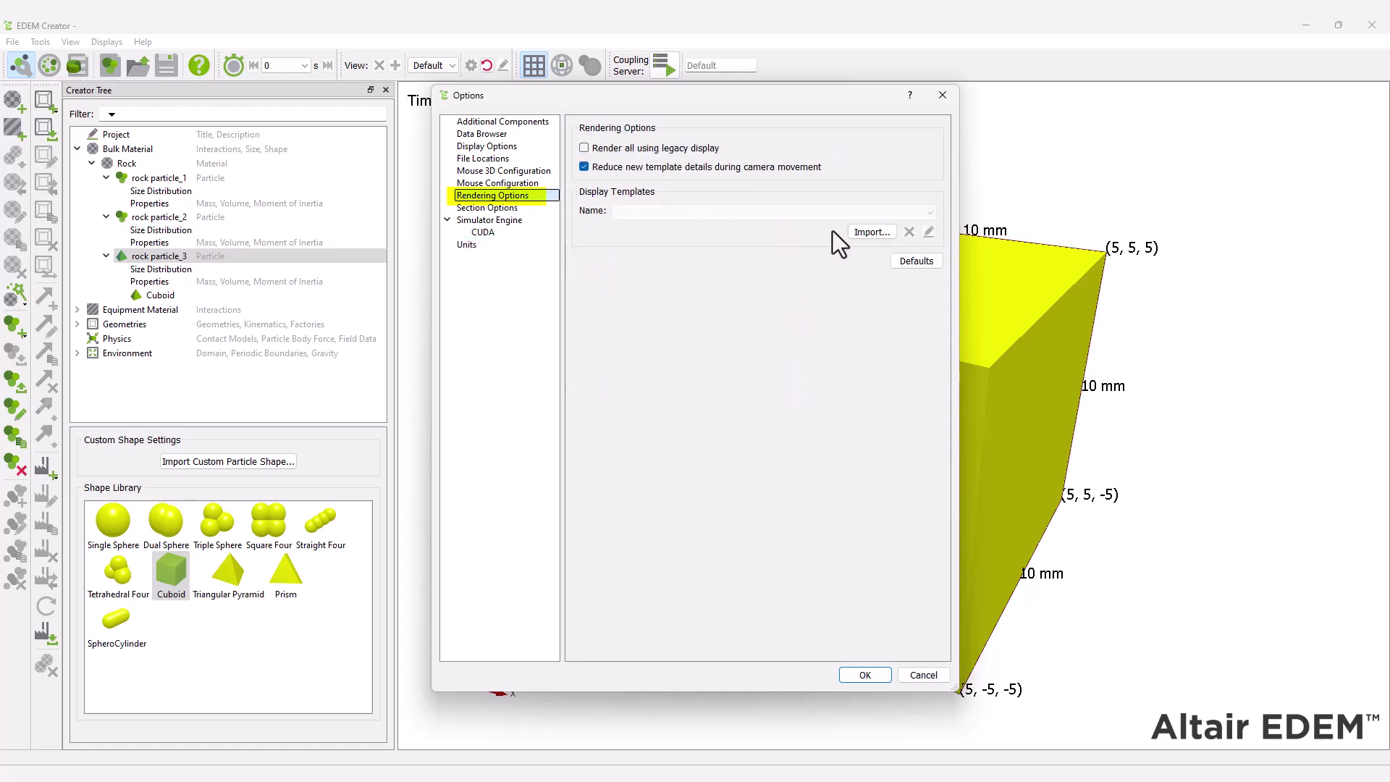
pyautogui.click(865, 232)
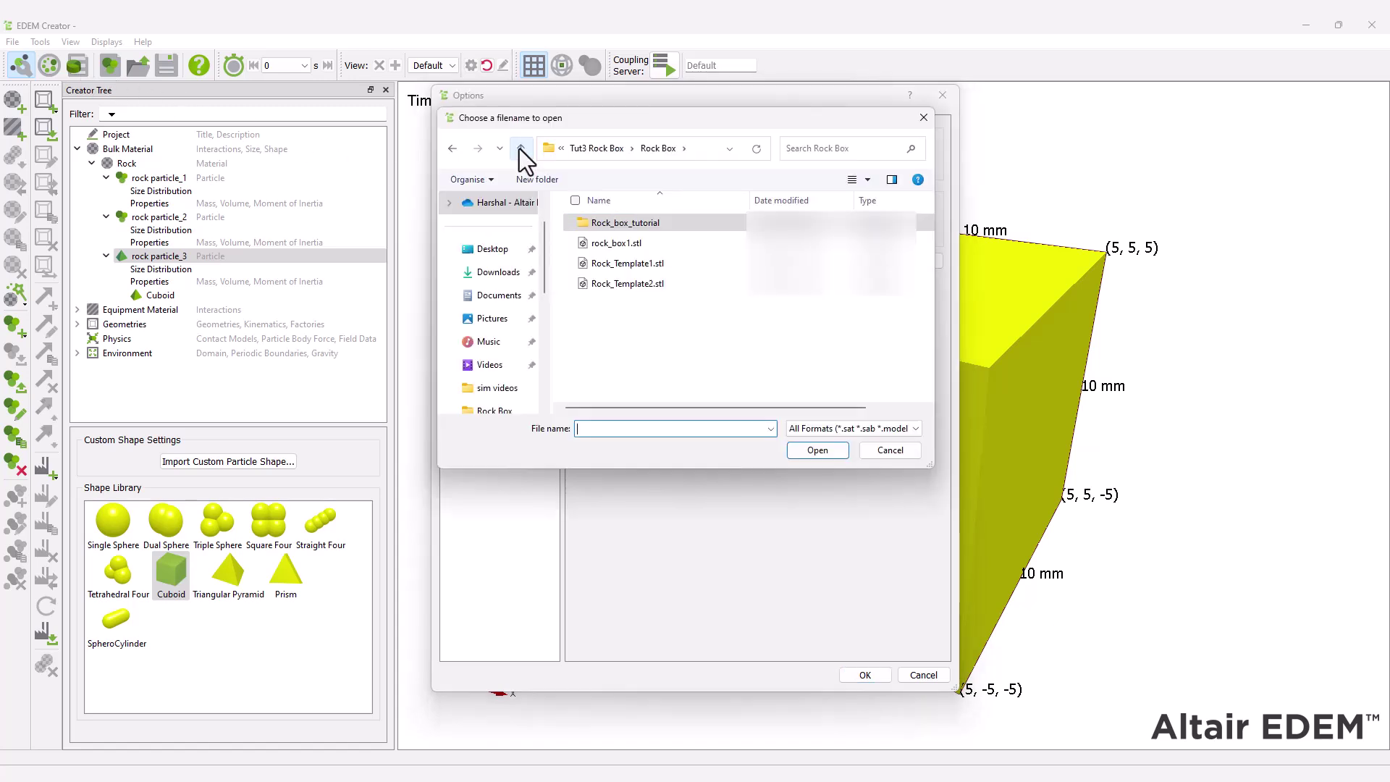
pyautogui.moveTo(624, 332); pyautogui.dragTo(634, 280)
pyautogui.click(817, 450)
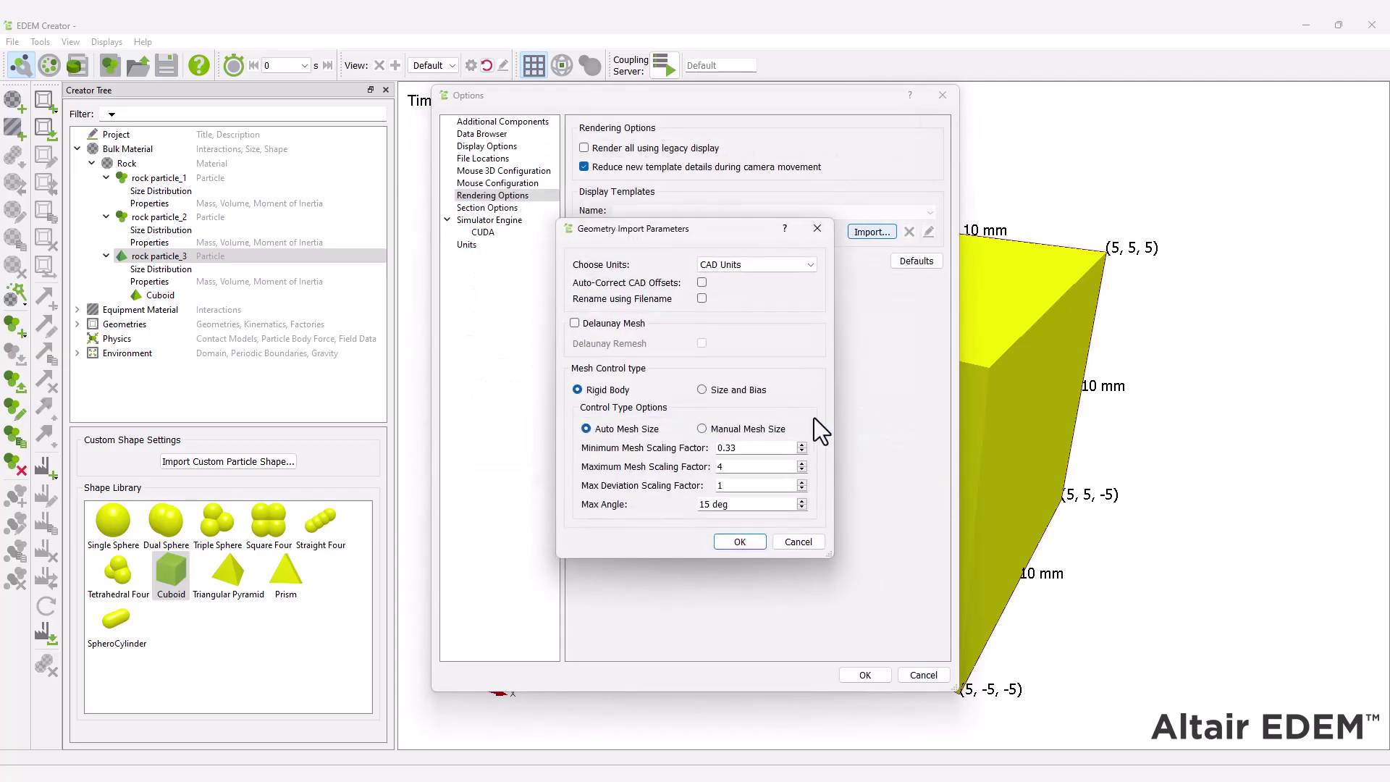
pyautogui.click(781, 264)
pyautogui.click(780, 314)
pyautogui.click(739, 542)
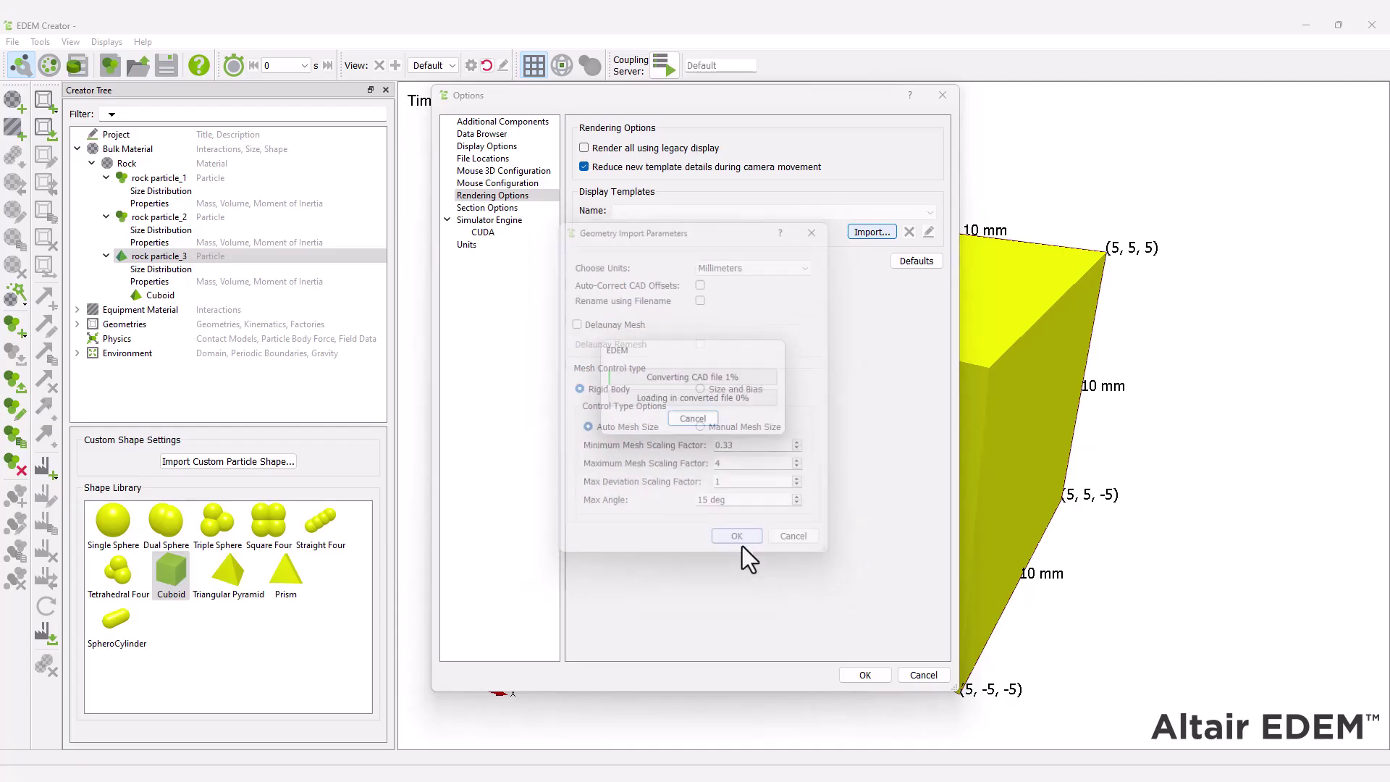
# Step: Import Rock_Template1.stl in millimetres as well, then close Options keeping the templates
pyautogui.click(863, 234)
pyautogui.click(710, 265)
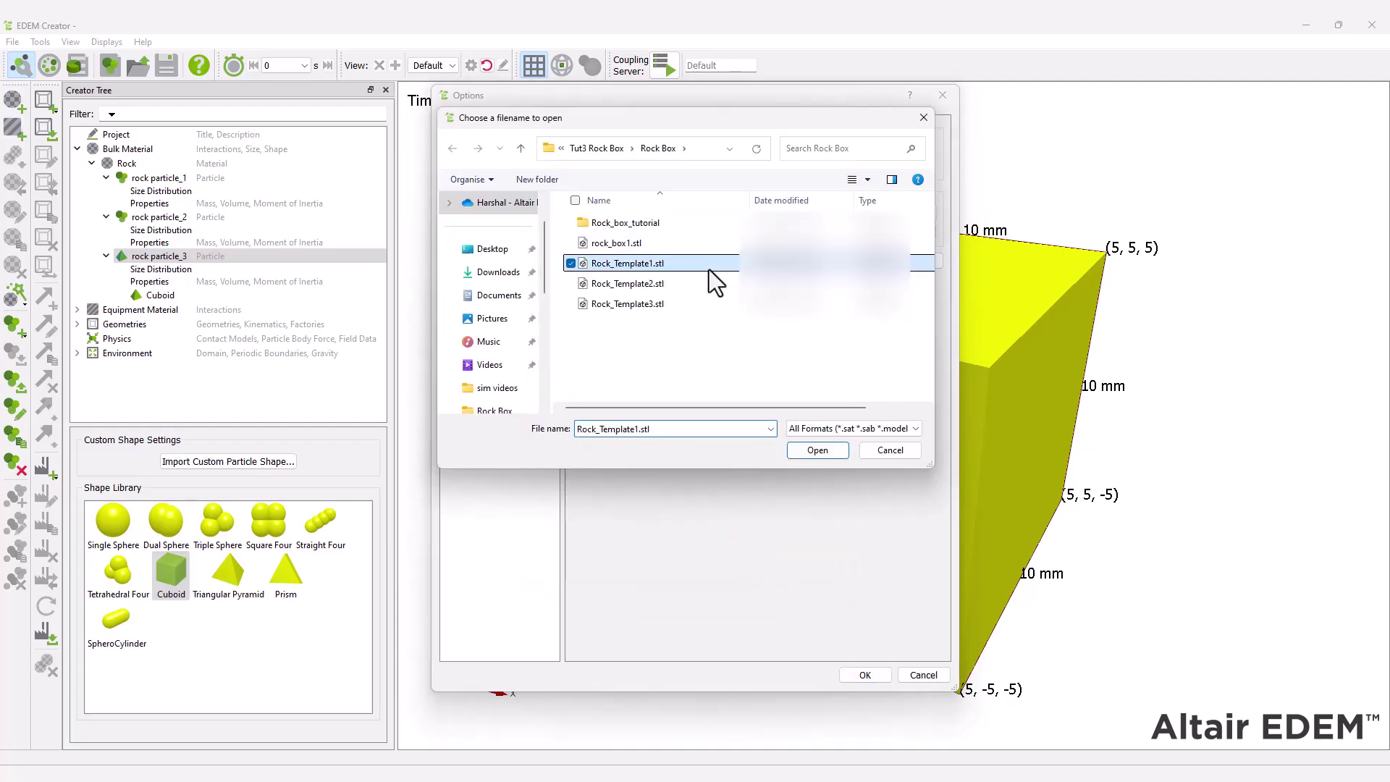
pyautogui.click(818, 451)
pyautogui.click(748, 263)
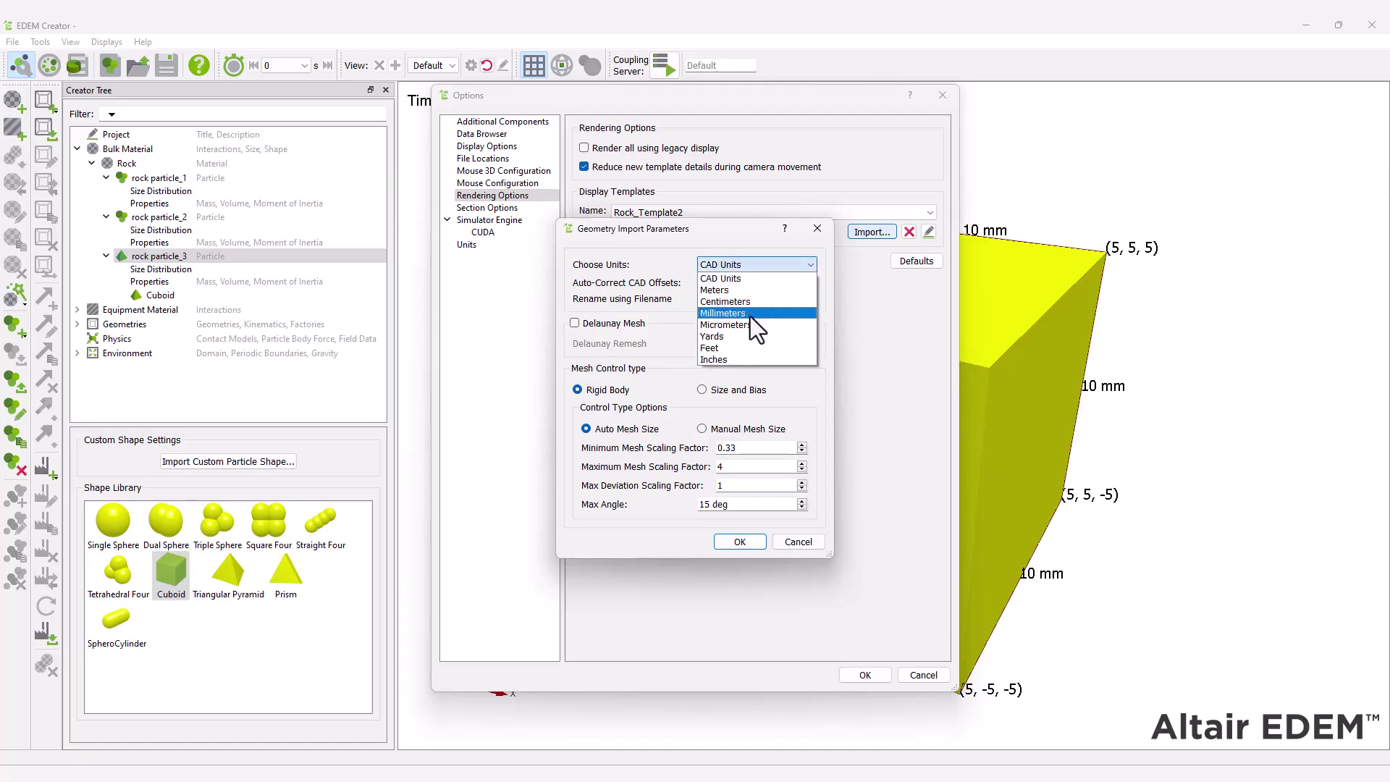
pyautogui.click(751, 316)
pyautogui.click(740, 542)
pyautogui.click(815, 212)
pyautogui.click(816, 212)
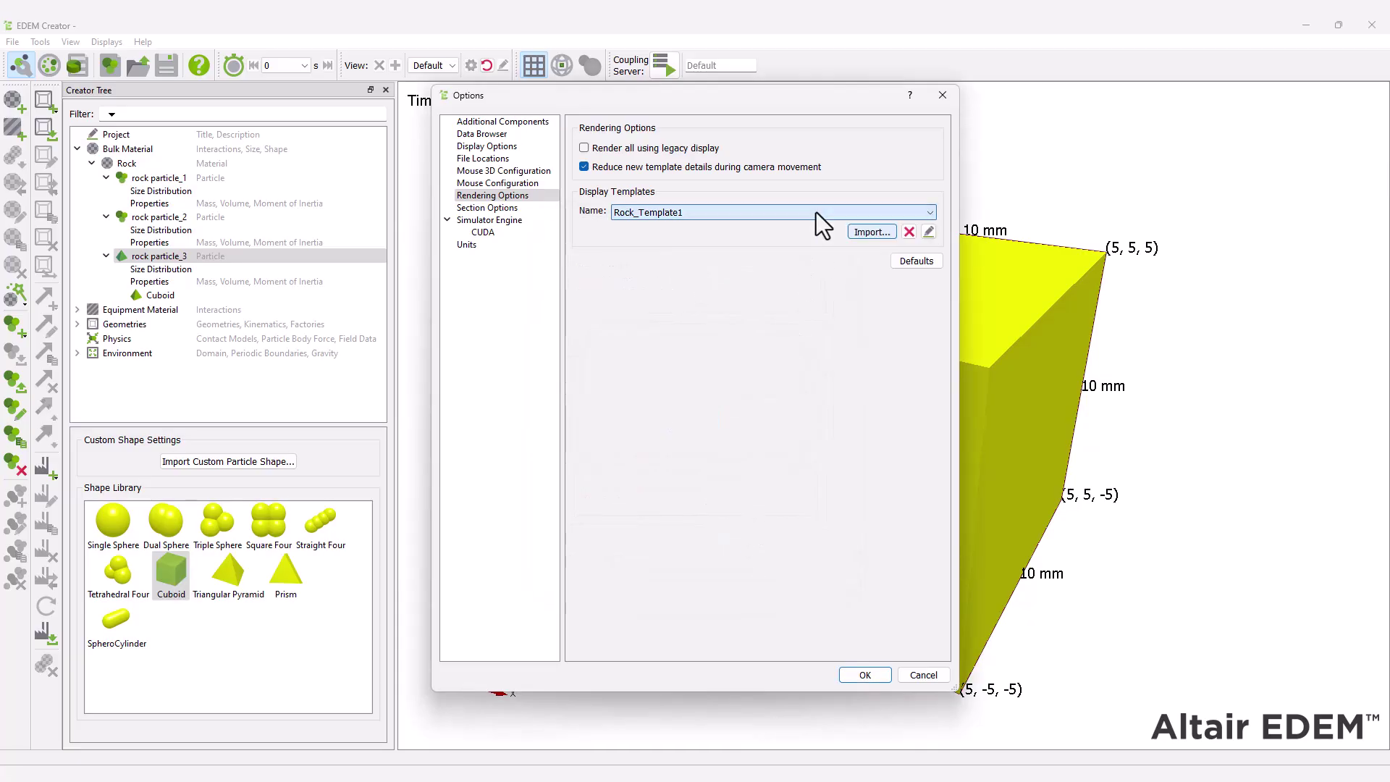
pyautogui.scroll(-2, 816, 212)
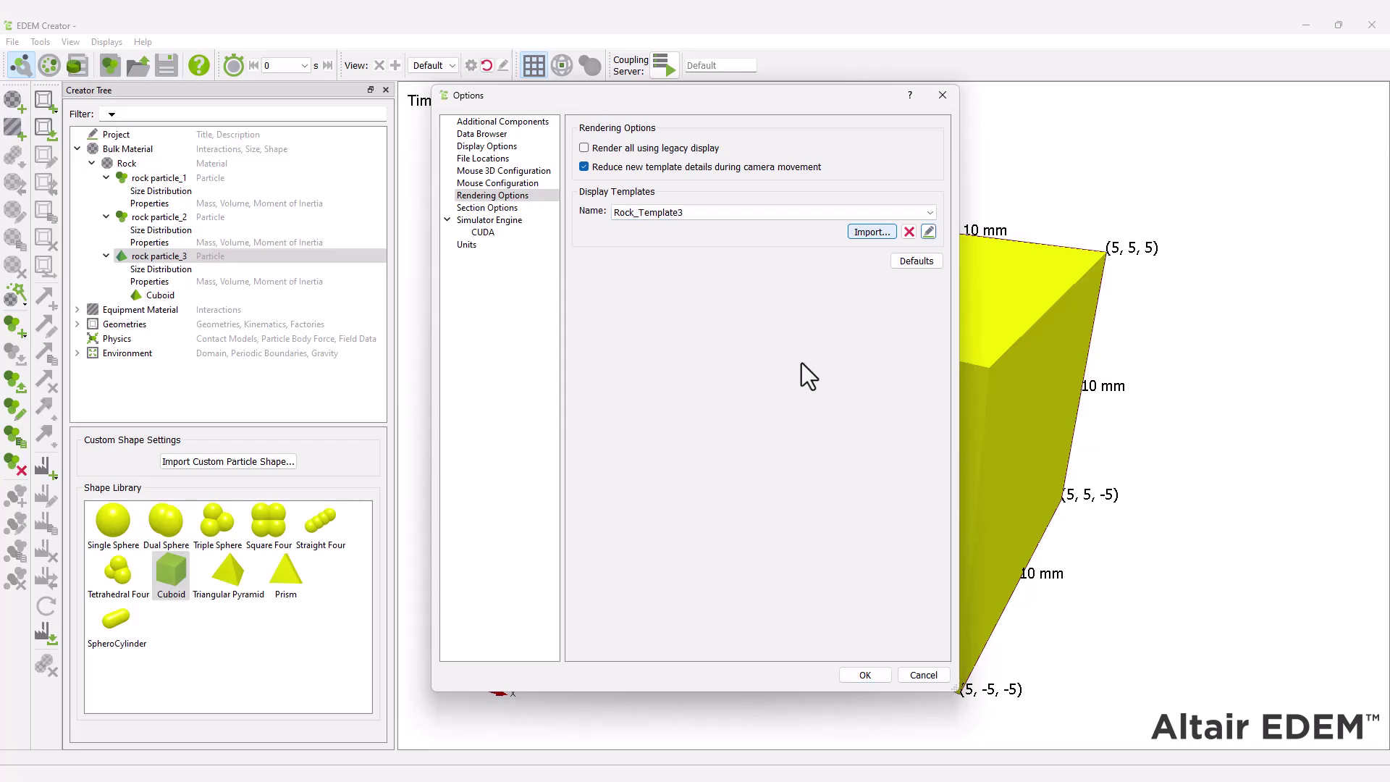
pyautogui.click(884, 675)
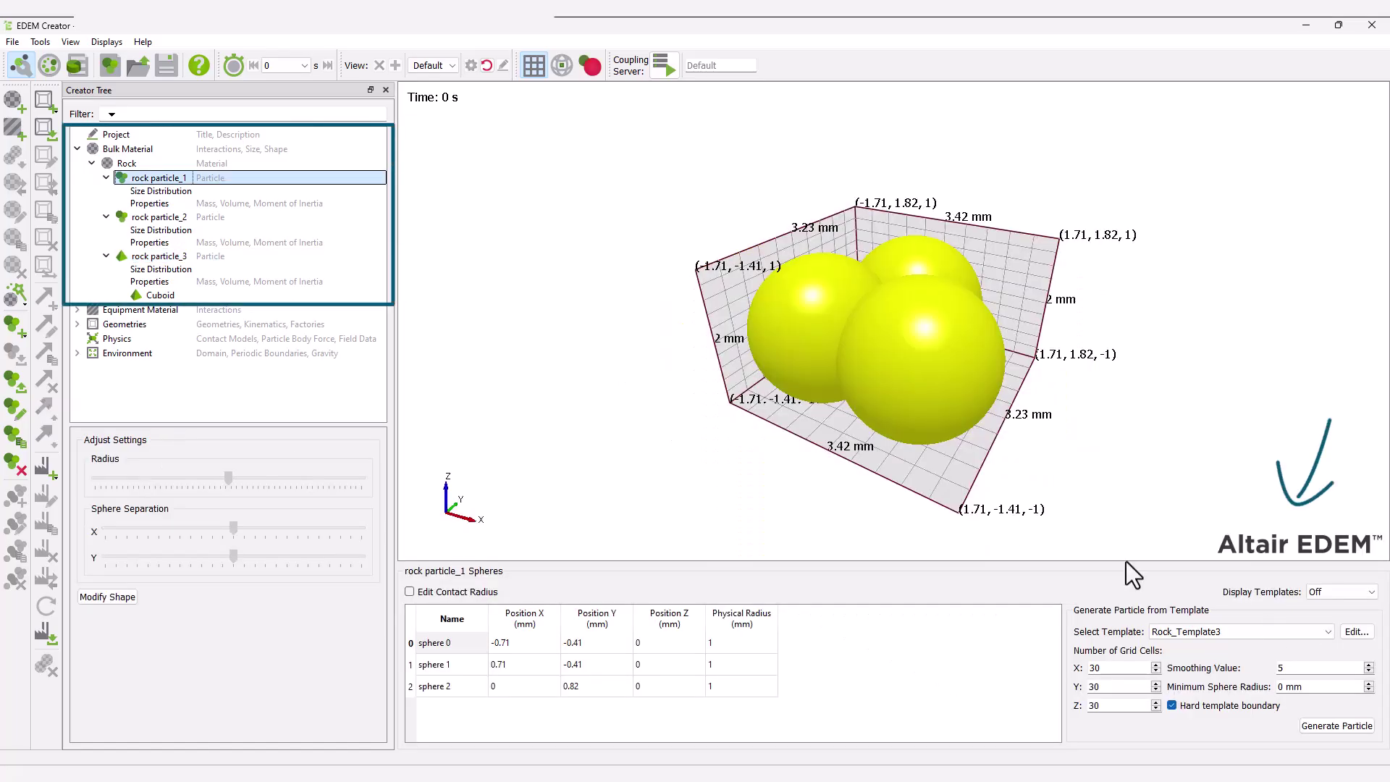
# Step: Set rock particle_1's generation and display templates to Rock_Template1 and reset the view
pyautogui.click(1315, 632)
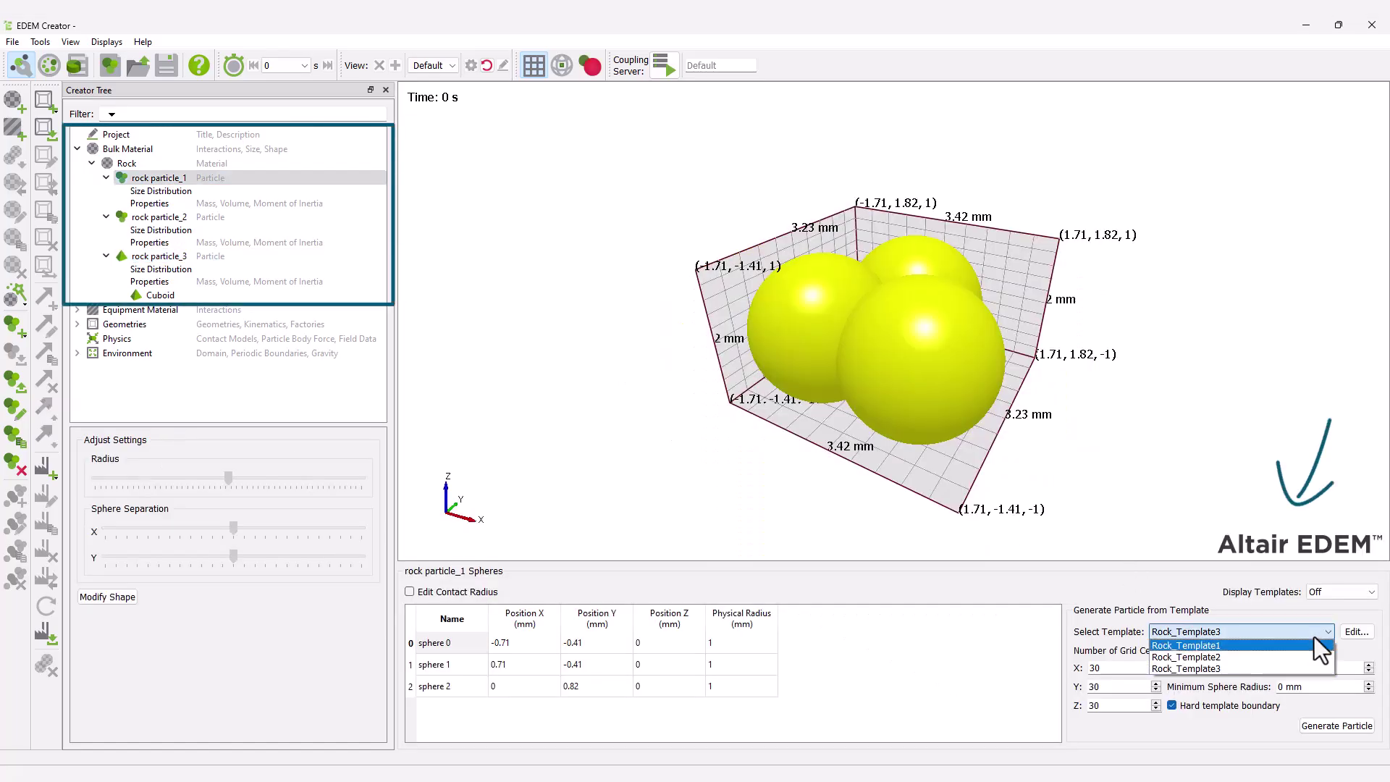
pyautogui.click(1314, 634)
pyautogui.click(1335, 595)
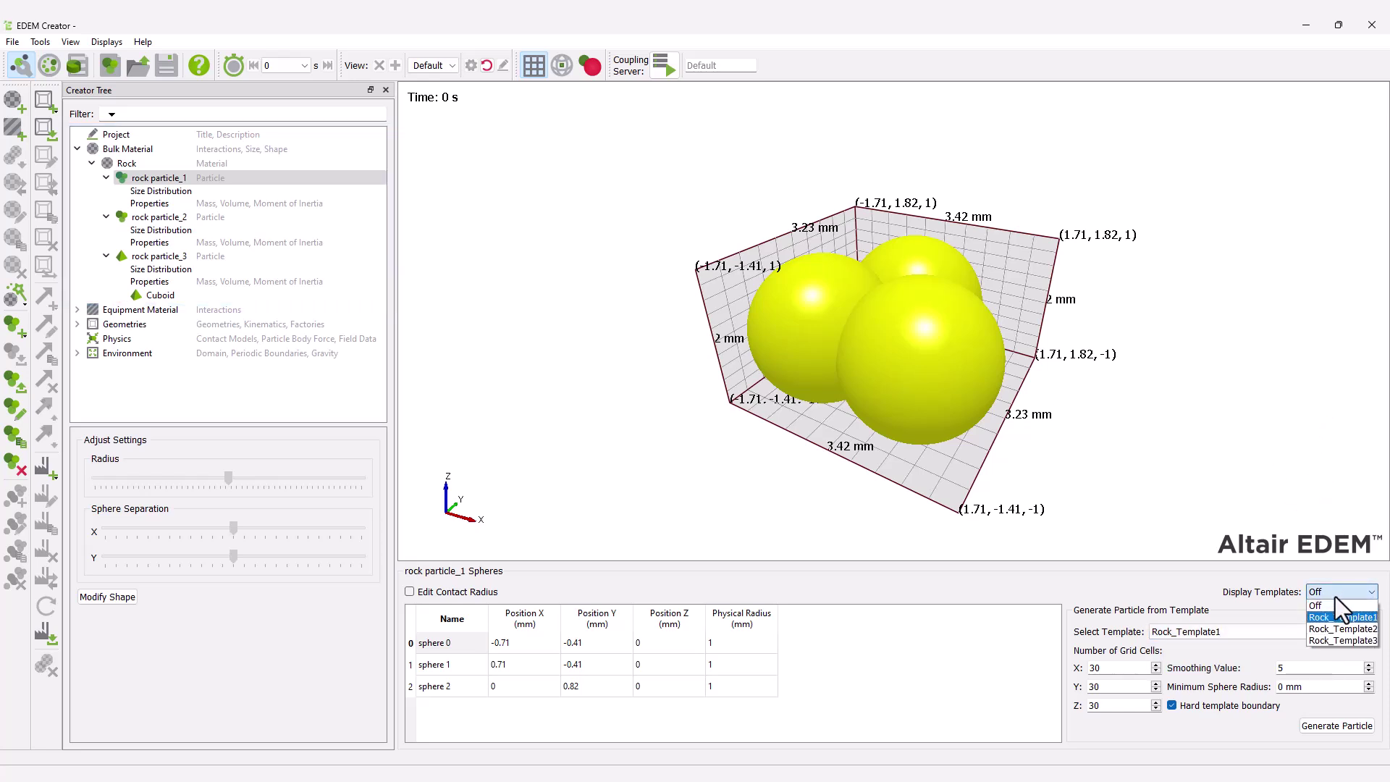
pyautogui.click(1335, 616)
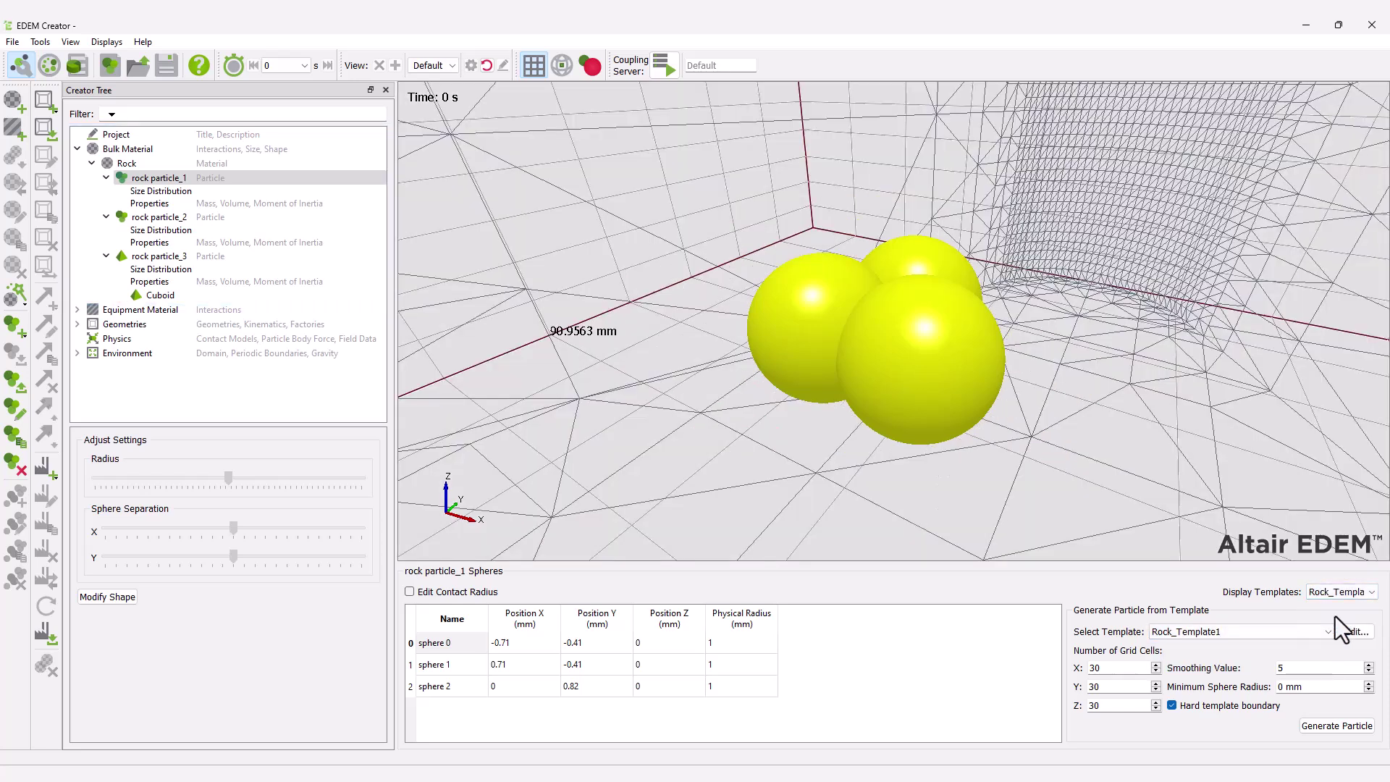
pyautogui.click(486, 65)
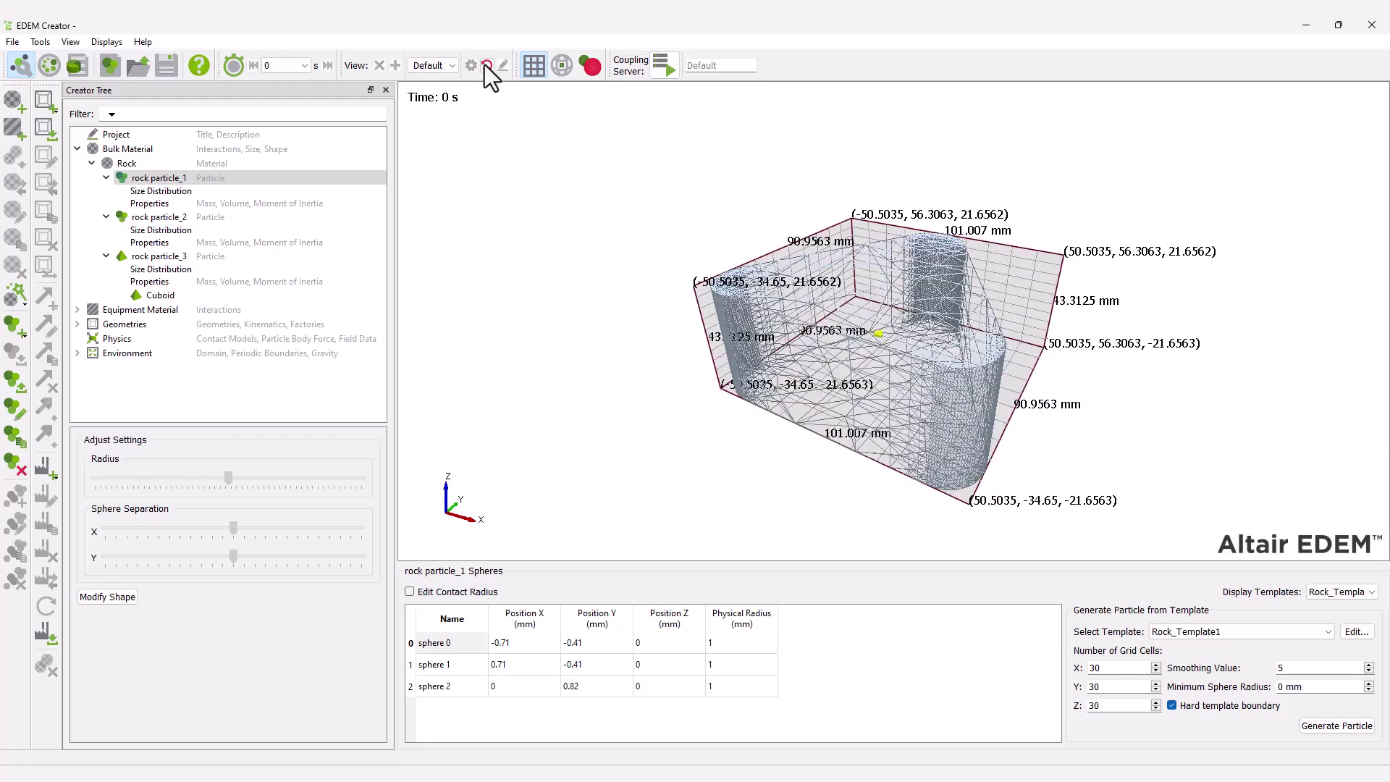
# Step: Give rock particle_1's spheres 25 mm radii at (0,19,0), (-17,-9,0) and (17,-9,0)
pyautogui.doubleClick(739, 643)
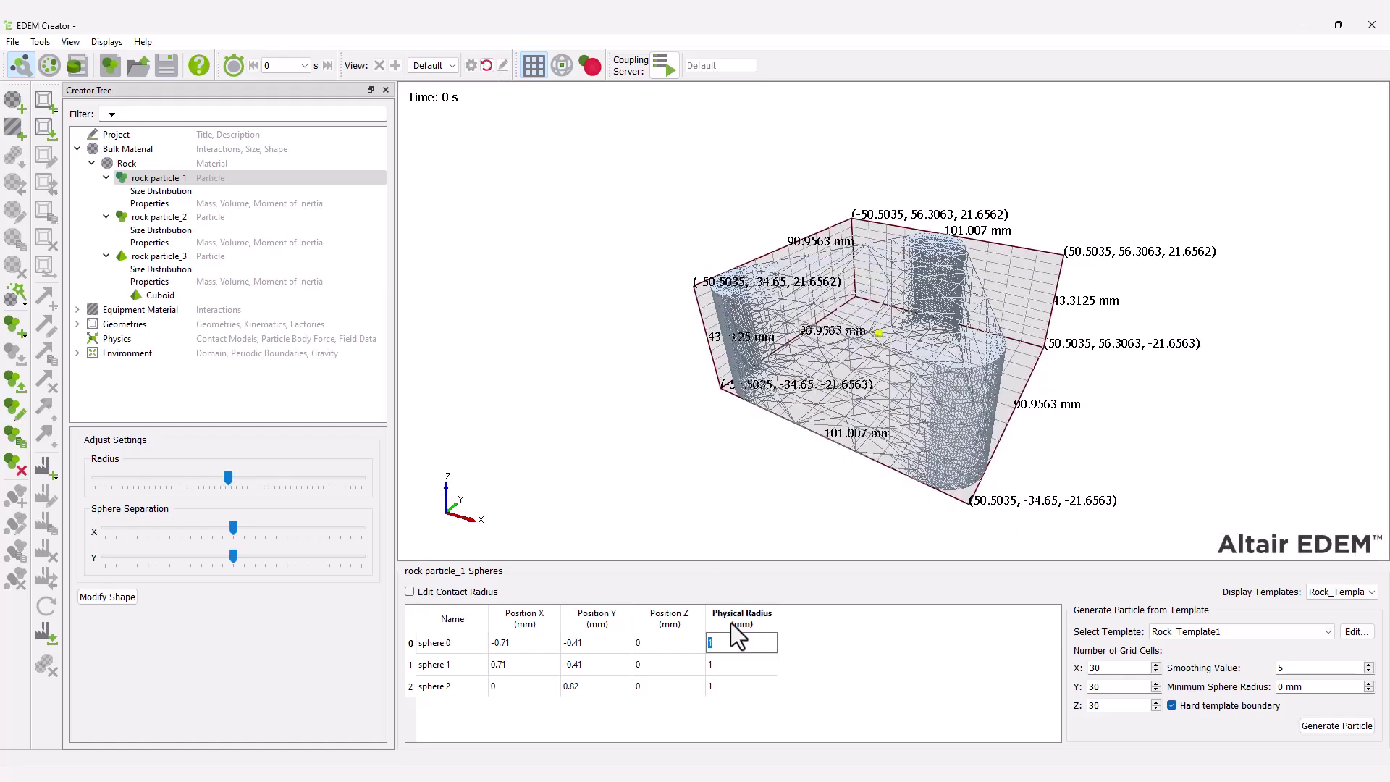
pyautogui.doubleClick(744, 663)
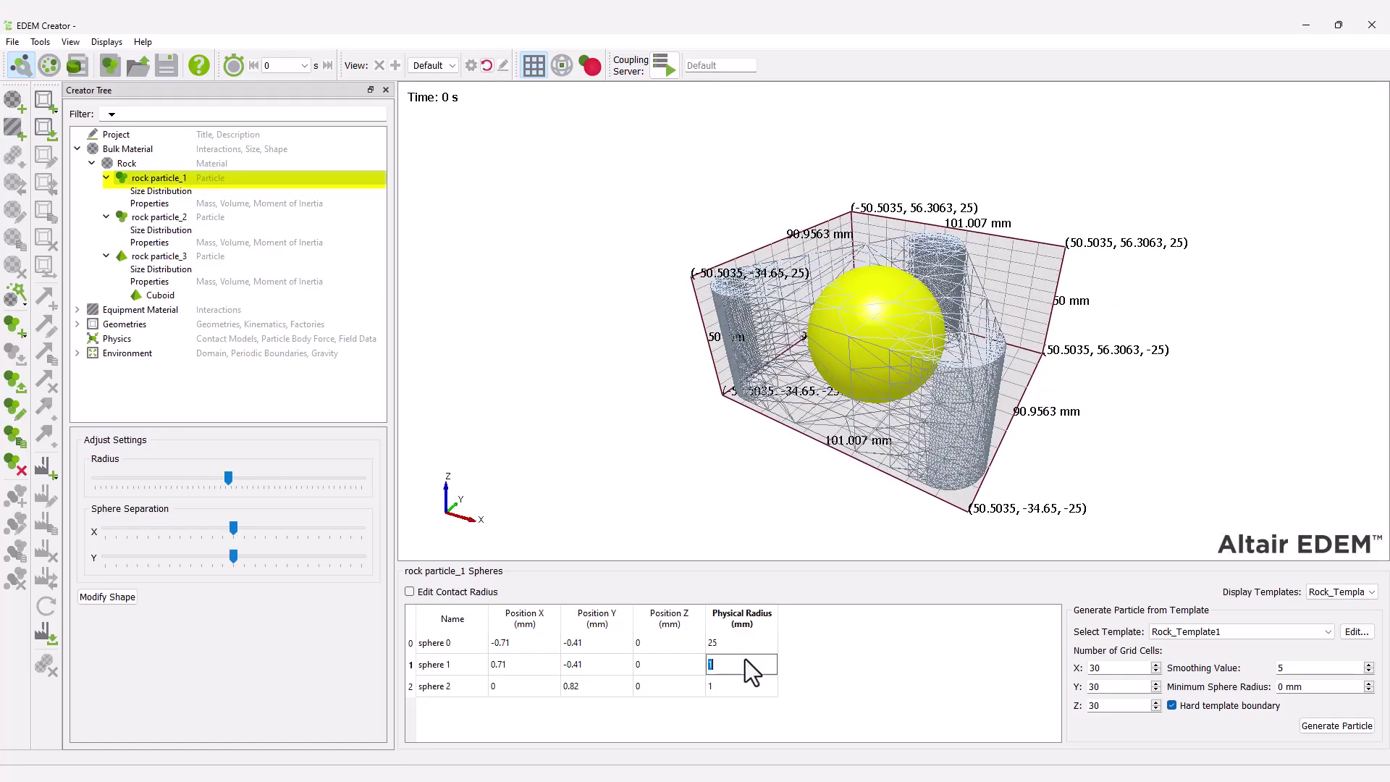
pyautogui.write('25')
pyautogui.doubleClick(750, 687)
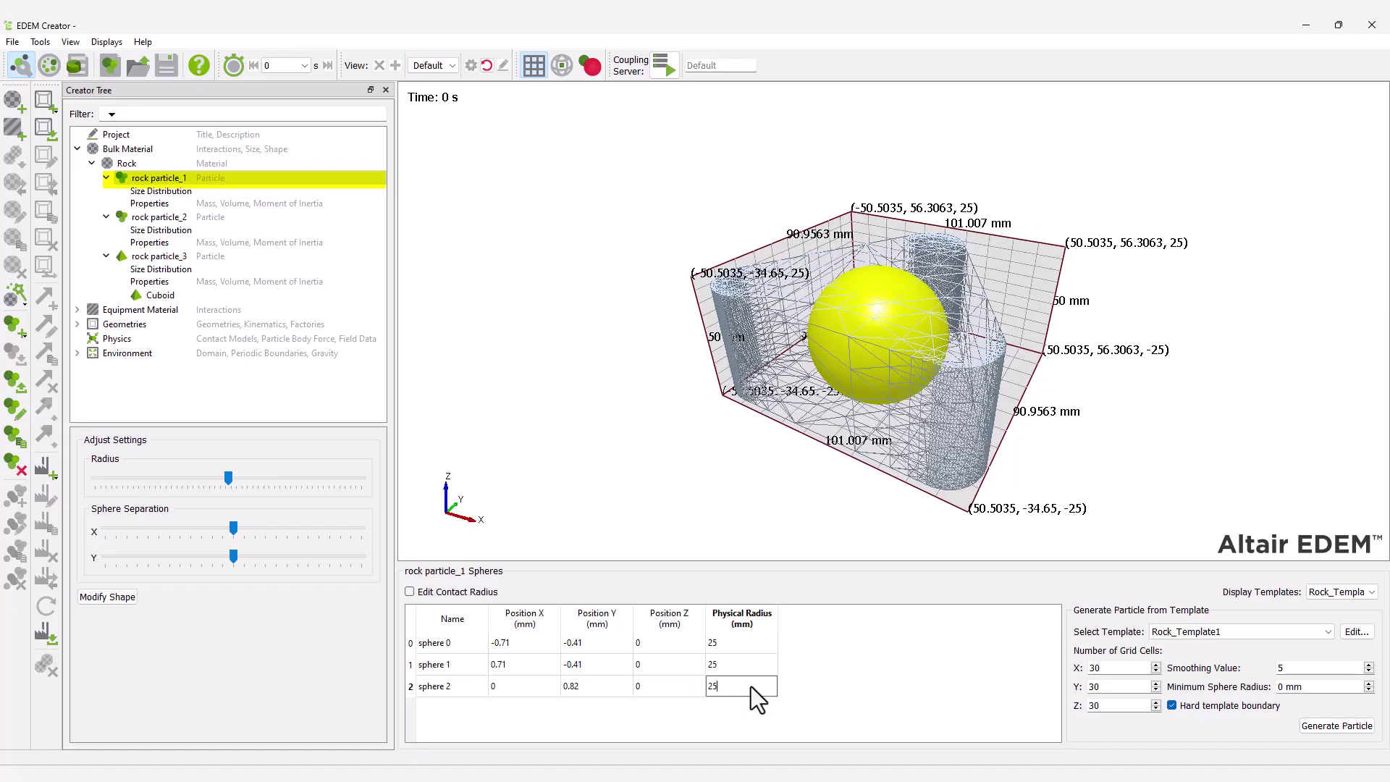
pyautogui.click(525, 641)
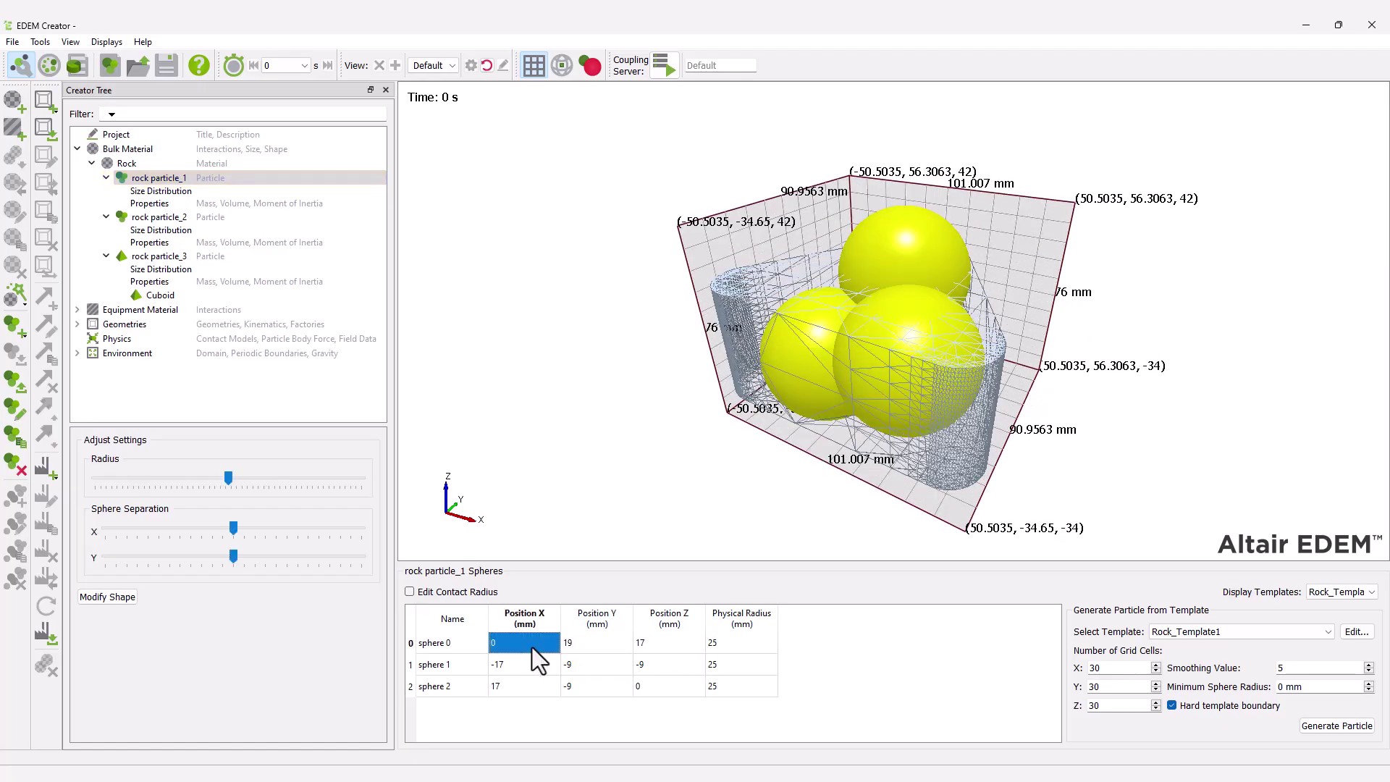
pyautogui.write('1')
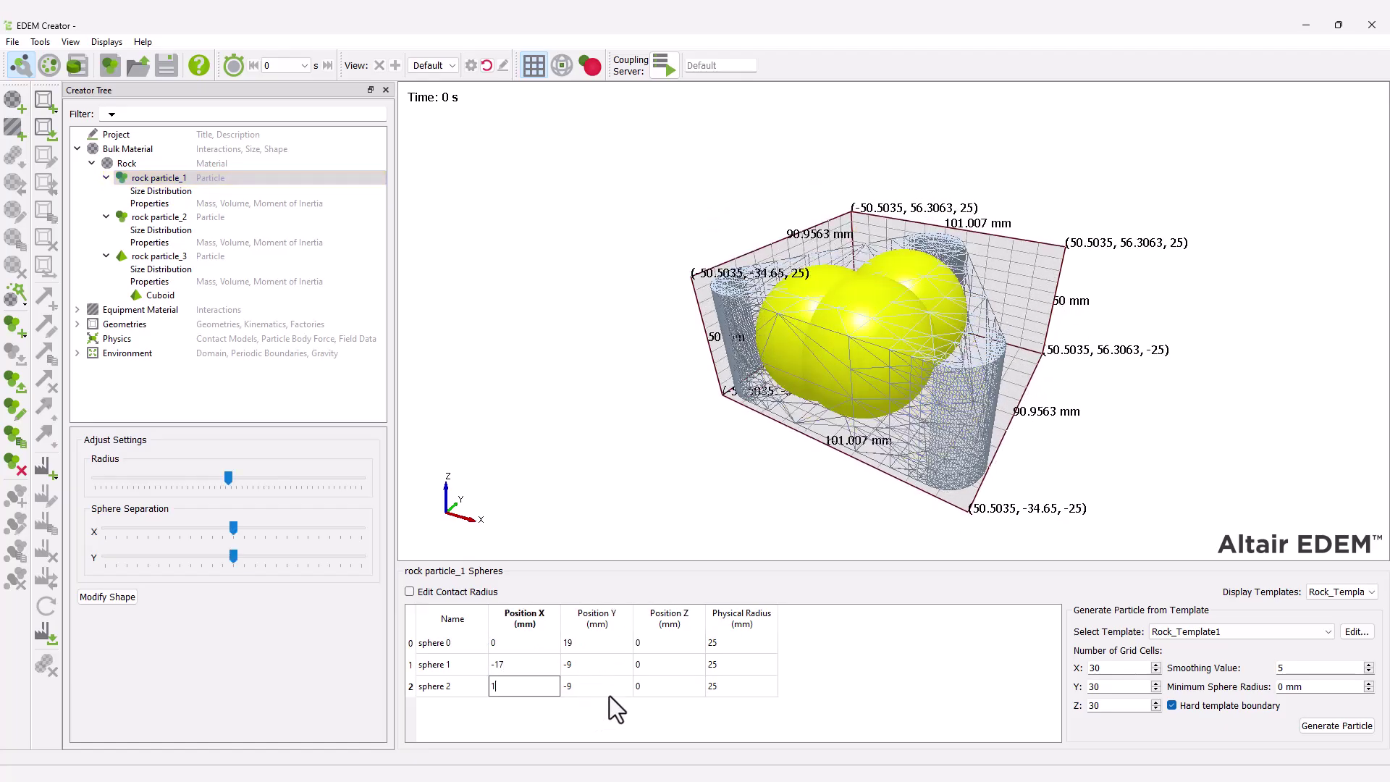
pyautogui.write('7')
pyautogui.click(610, 692)
pyautogui.click(665, 691)
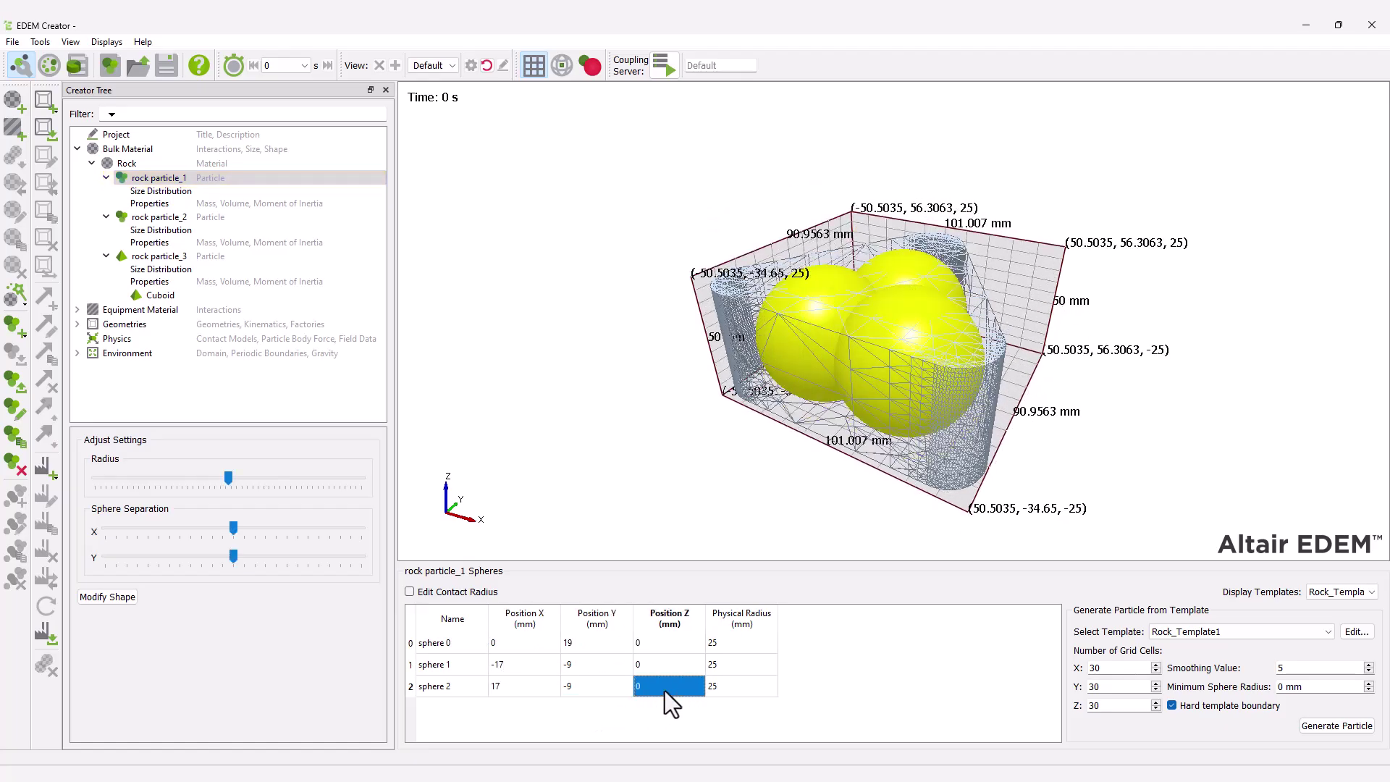
# Step: Set rock particle_1's size distribution to user defined and pick PSD.csv to import
pyautogui.click(183, 194)
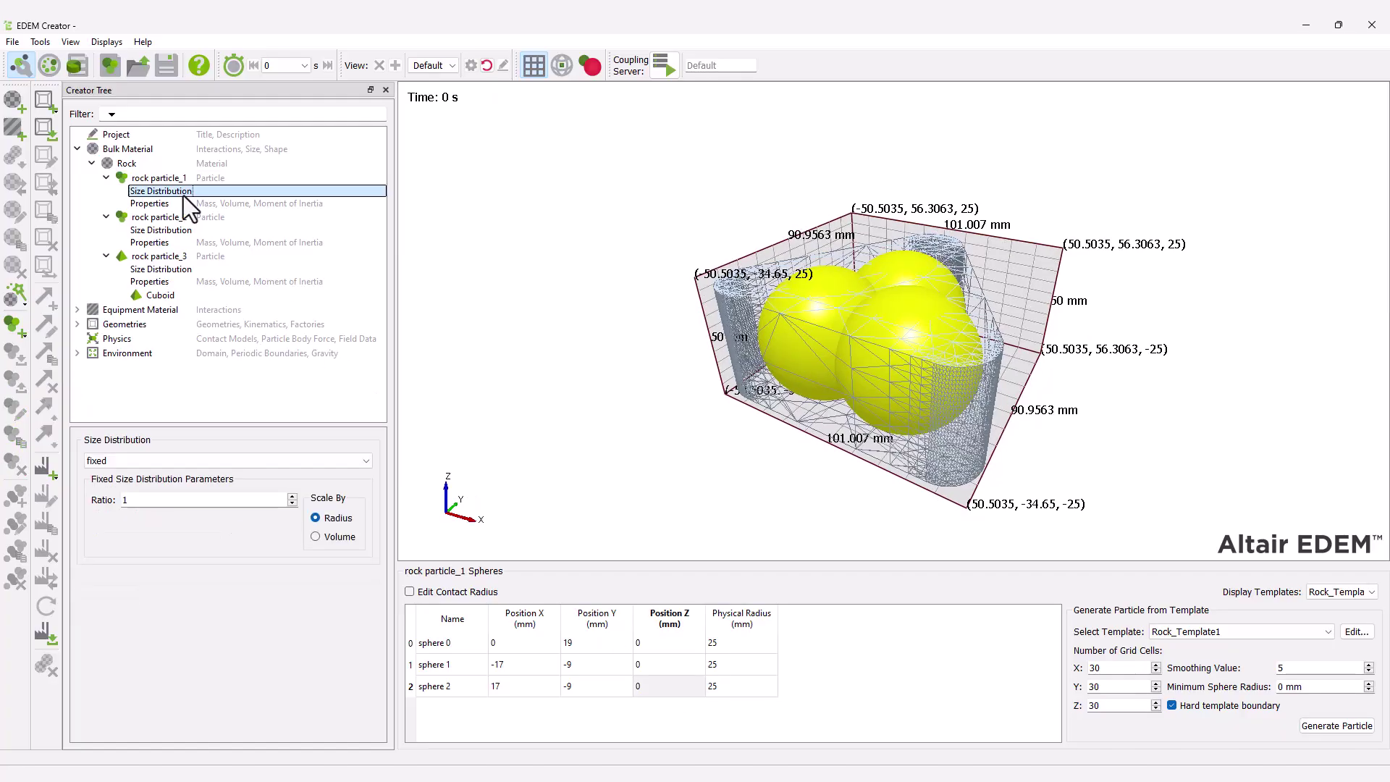
pyautogui.click(208, 460)
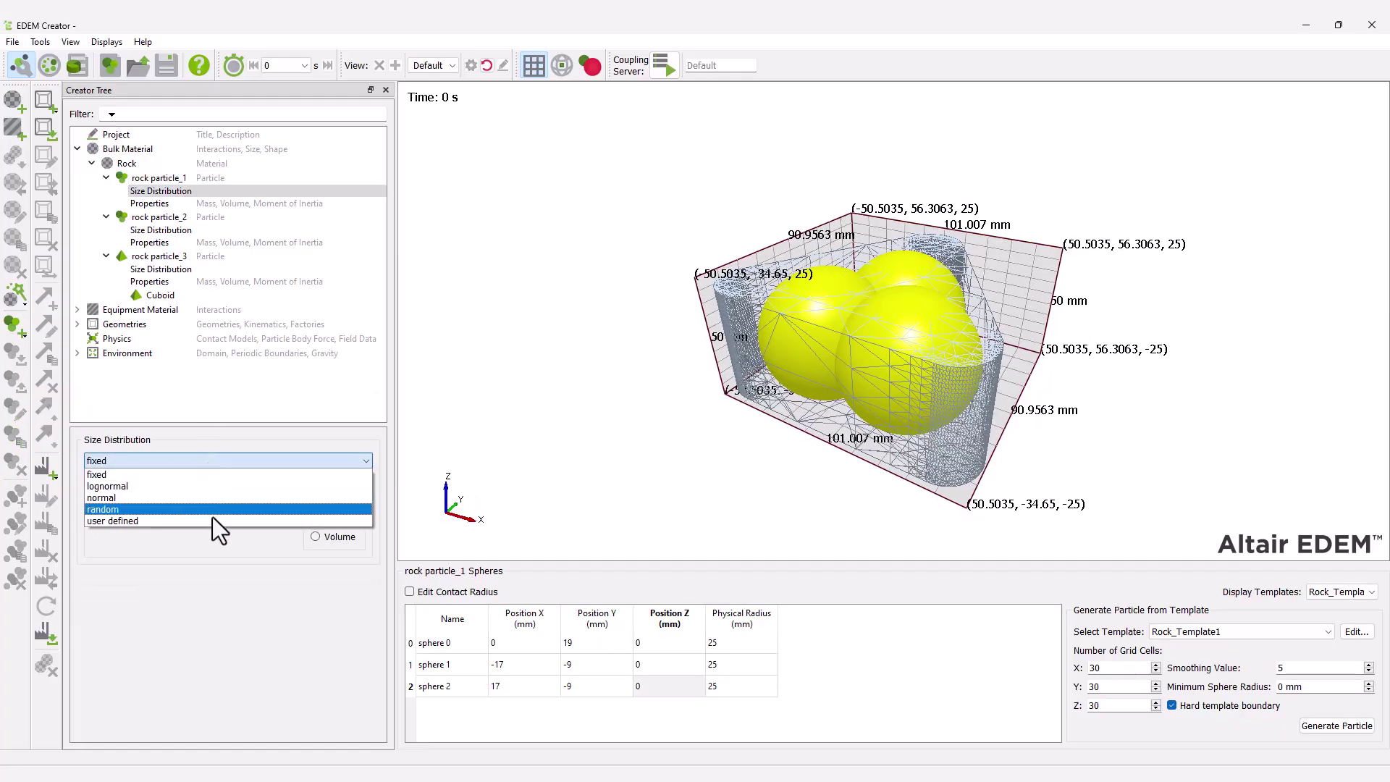
pyautogui.press('Return')
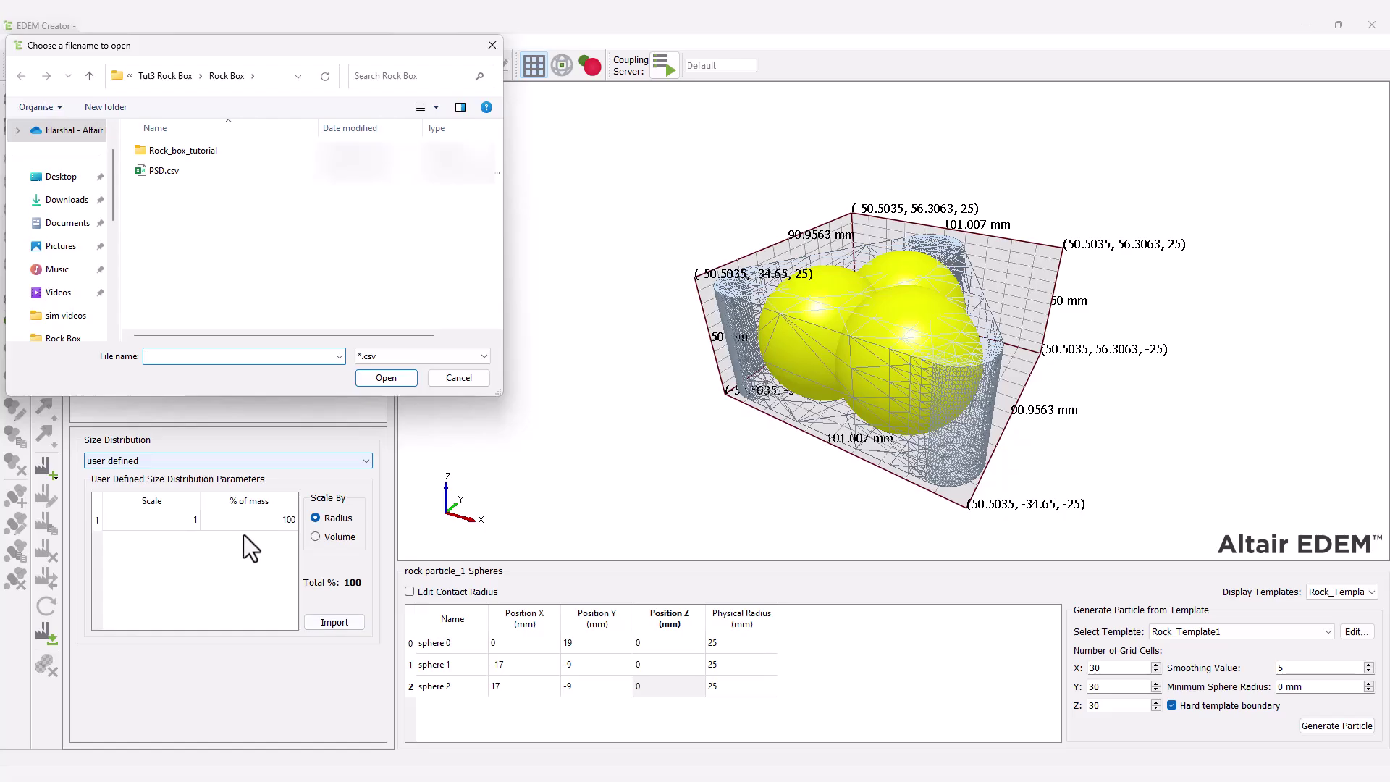
pyautogui.click(236, 172)
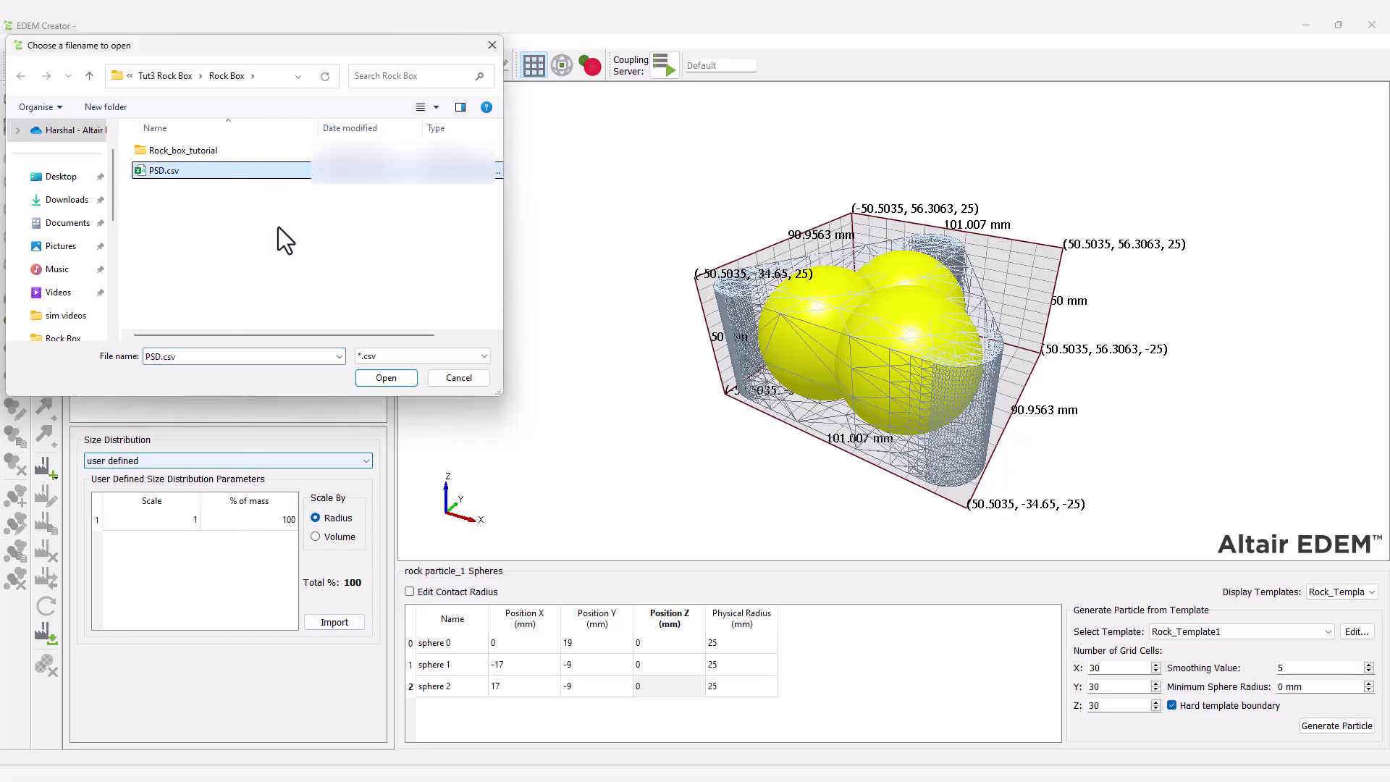
# Step: Load PSD.csv for rock particle_1, then place rock particle_2's first sphere at (0,2,0), radius 25
pyautogui.click(395, 378)
pyautogui.click(174, 203)
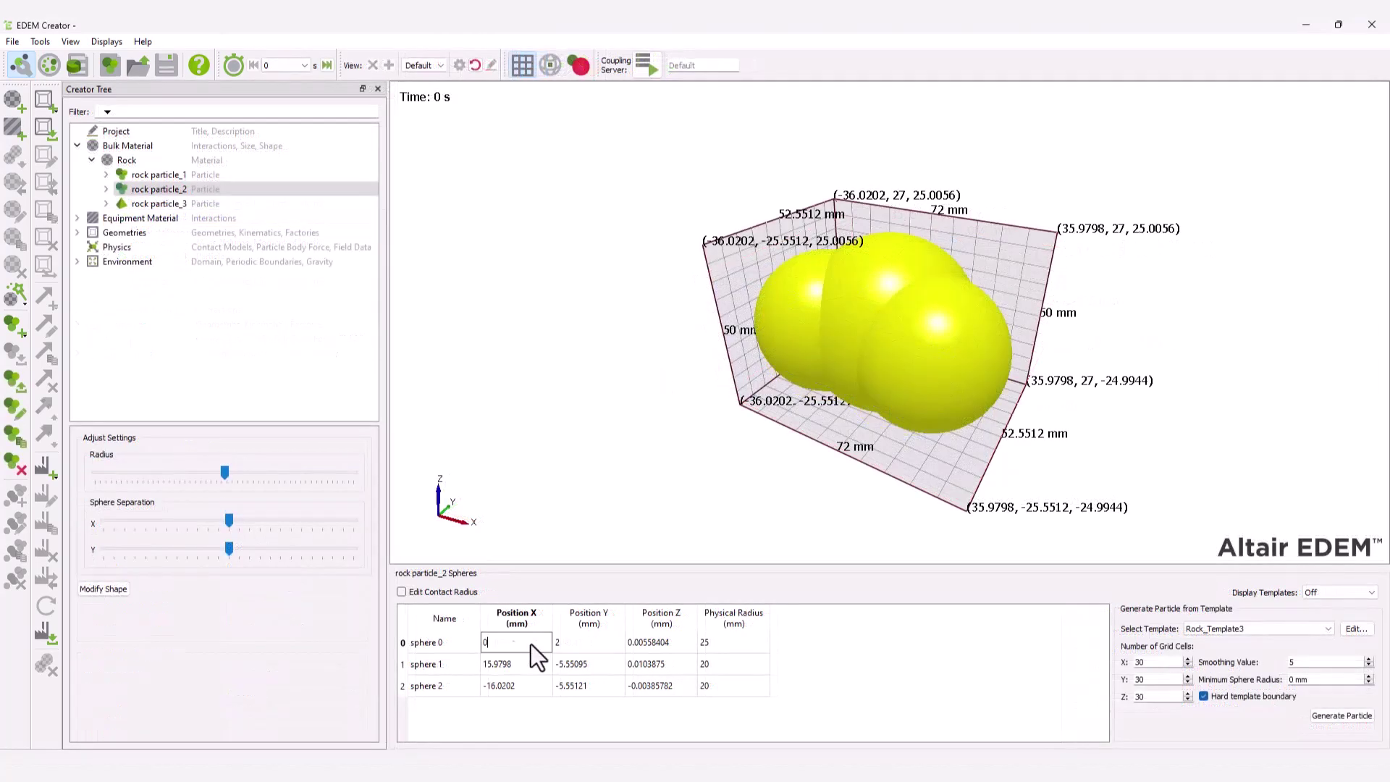
pyautogui.click(576, 641)
pyautogui.write('2')
pyautogui.click(641, 643)
pyautogui.write('0')
pyautogui.click(737, 643)
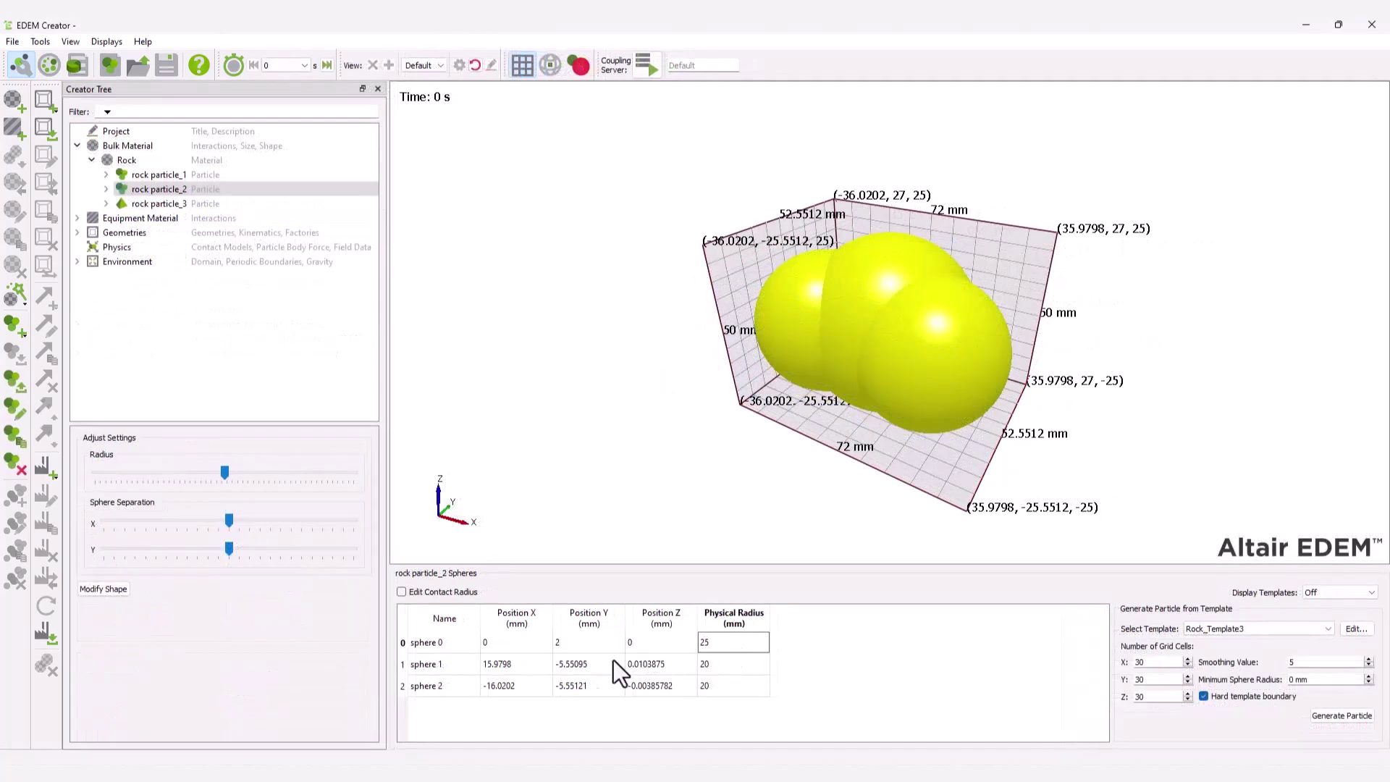
# Step: Place rock particle_2's second sphere at (16,-8,0) with radius 20
pyautogui.click(520, 660)
pyautogui.write('16')
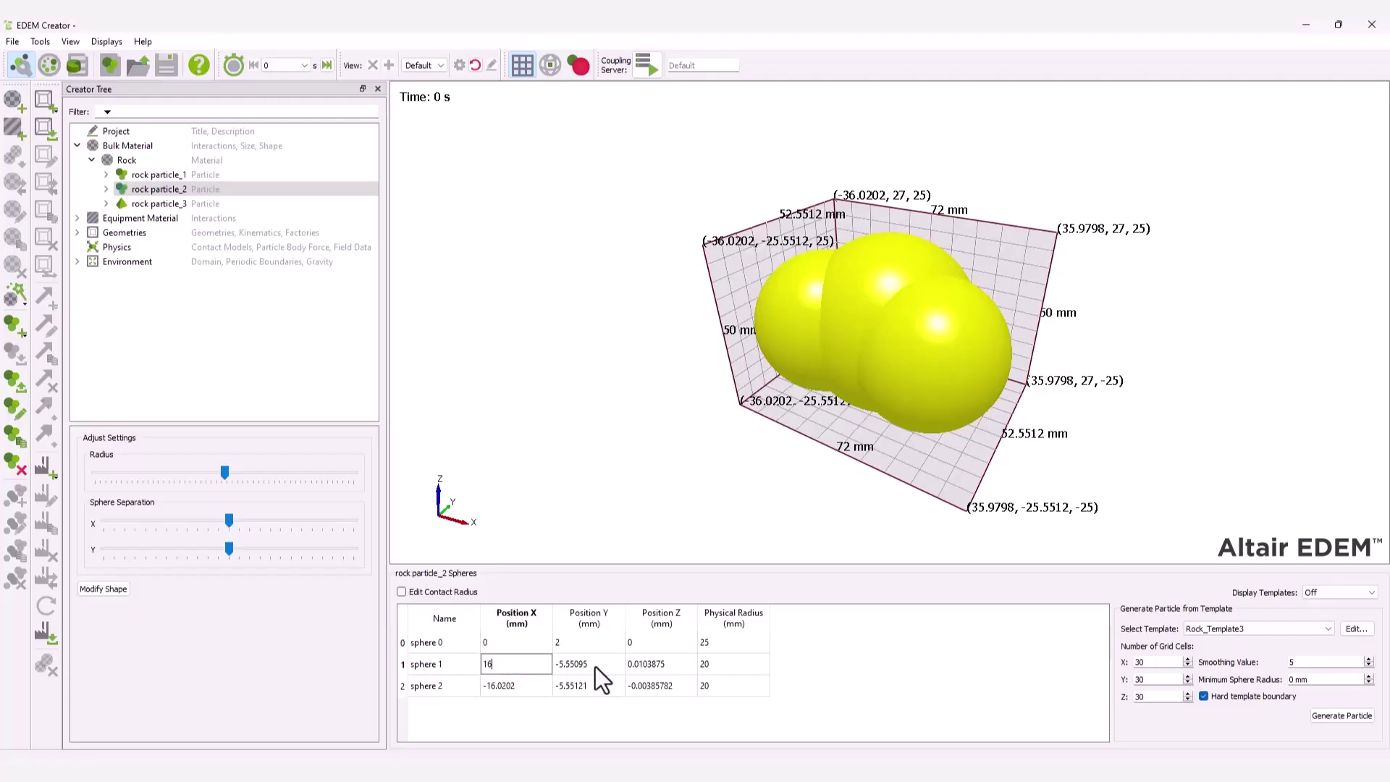
pyautogui.click(595, 665)
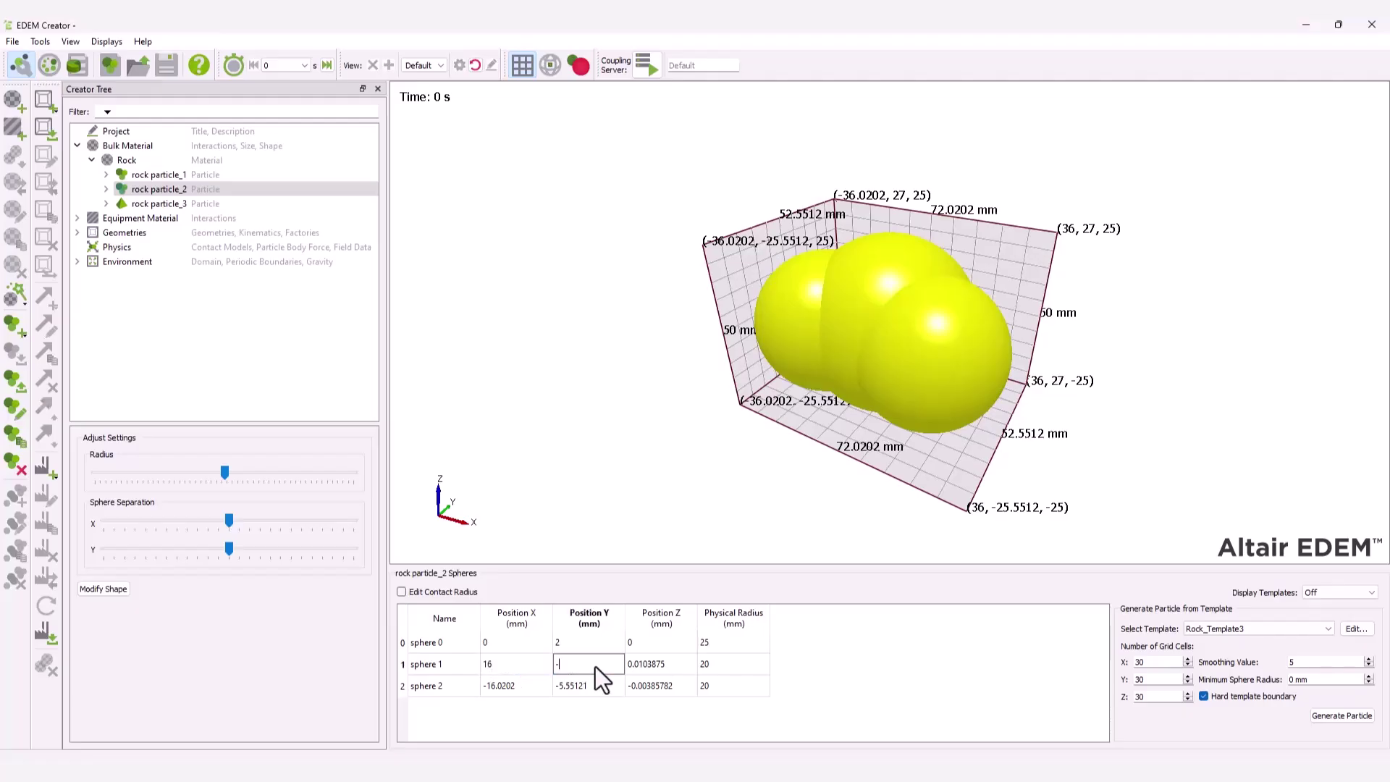
pyautogui.write('-8')
pyautogui.click(684, 663)
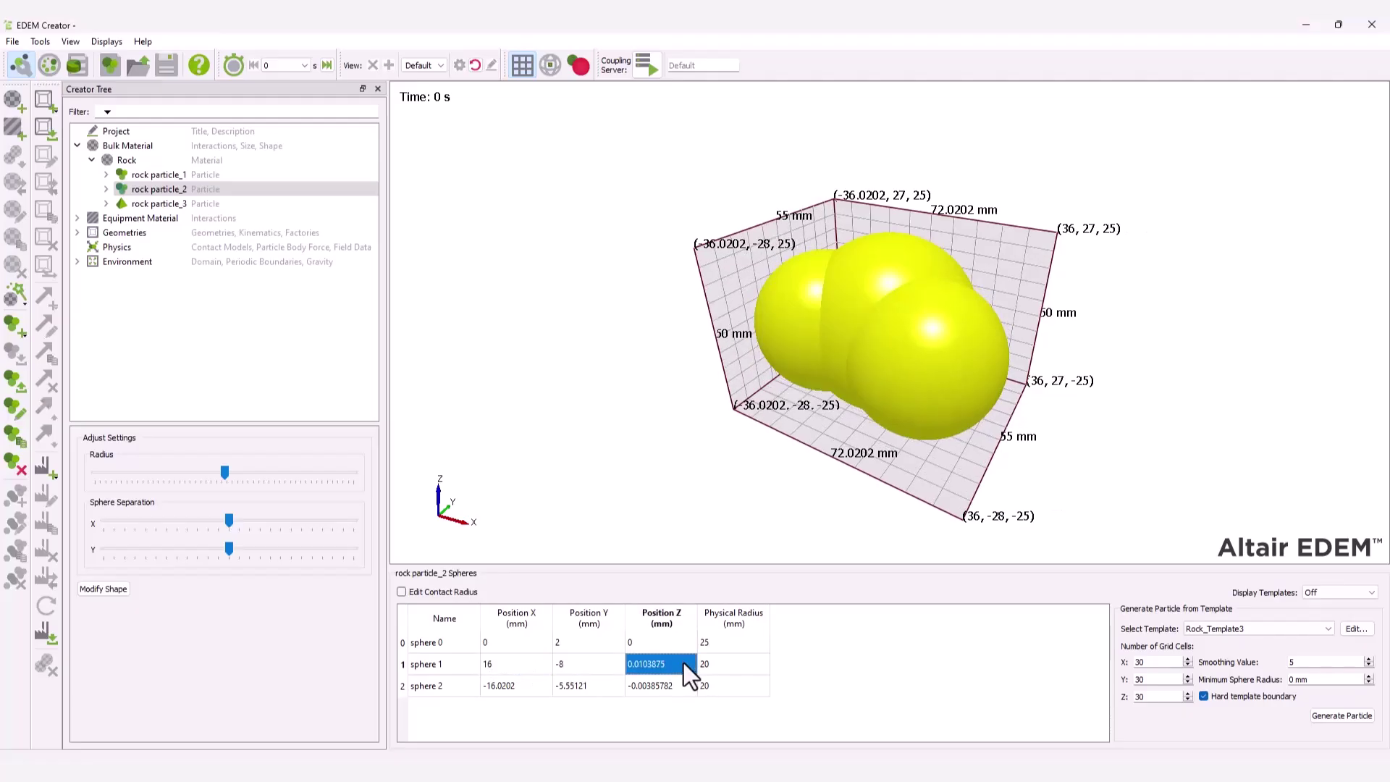
pyautogui.write('0')
pyautogui.click(721, 663)
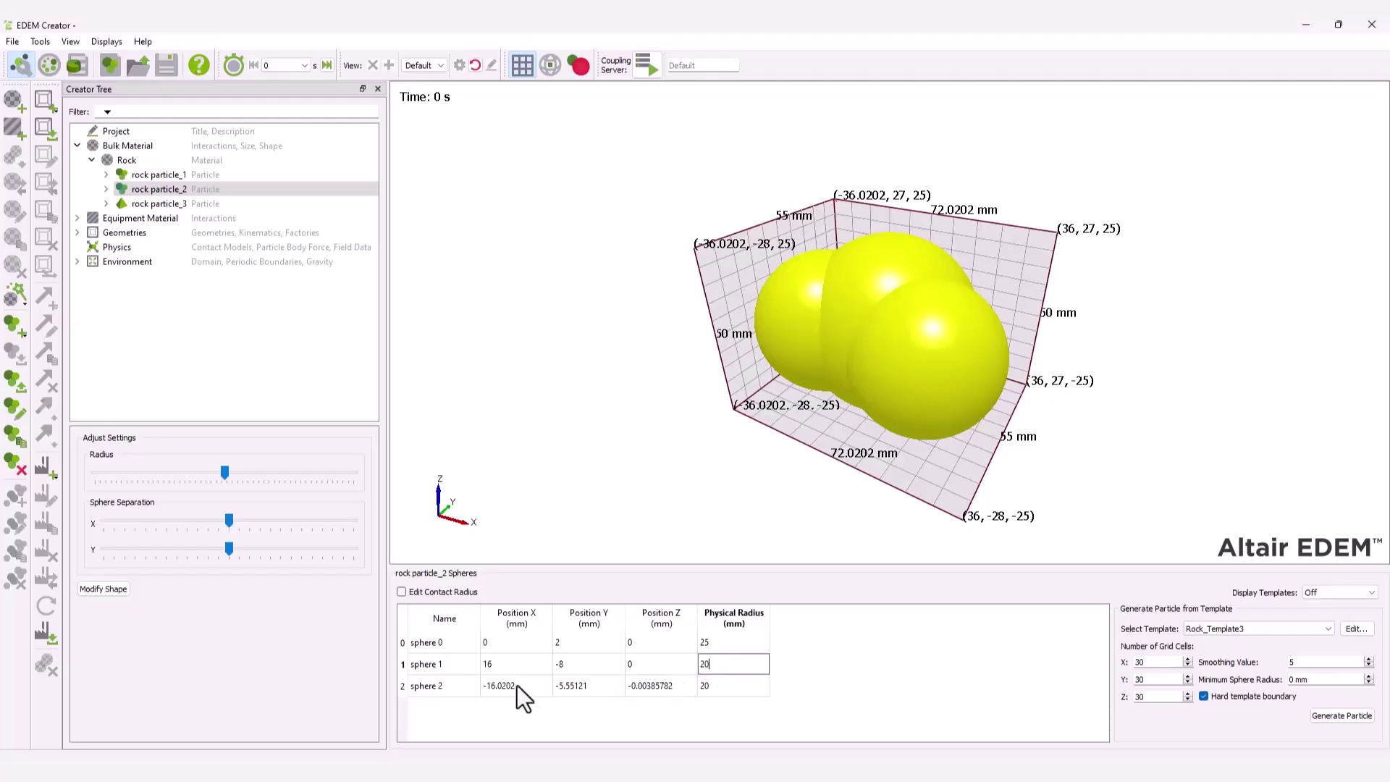
# Step: Place the third sphere at (-16,-8,0), radius 20, and compare it against the Rock_Template2 overlay
pyautogui.click(517, 685)
pyautogui.write('-16')
pyautogui.click(590, 688)
pyautogui.write('-8')
pyautogui.click(671, 688)
pyautogui.write('0')
pyautogui.click(711, 683)
pyautogui.press('Return')
pyautogui.click(1344, 594)
pyautogui.click(1348, 623)
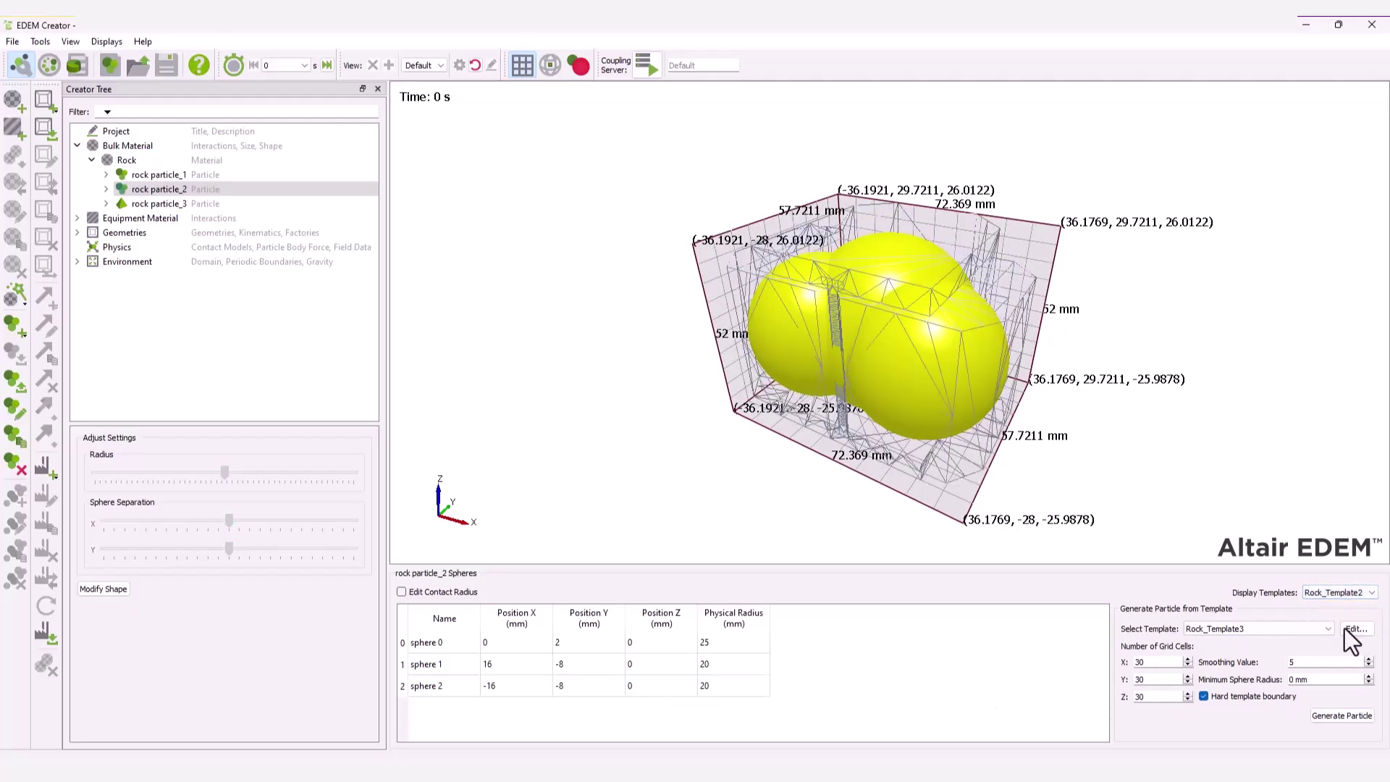
pyautogui.moveTo(806, 376); pyautogui.dragTo(832, 407)
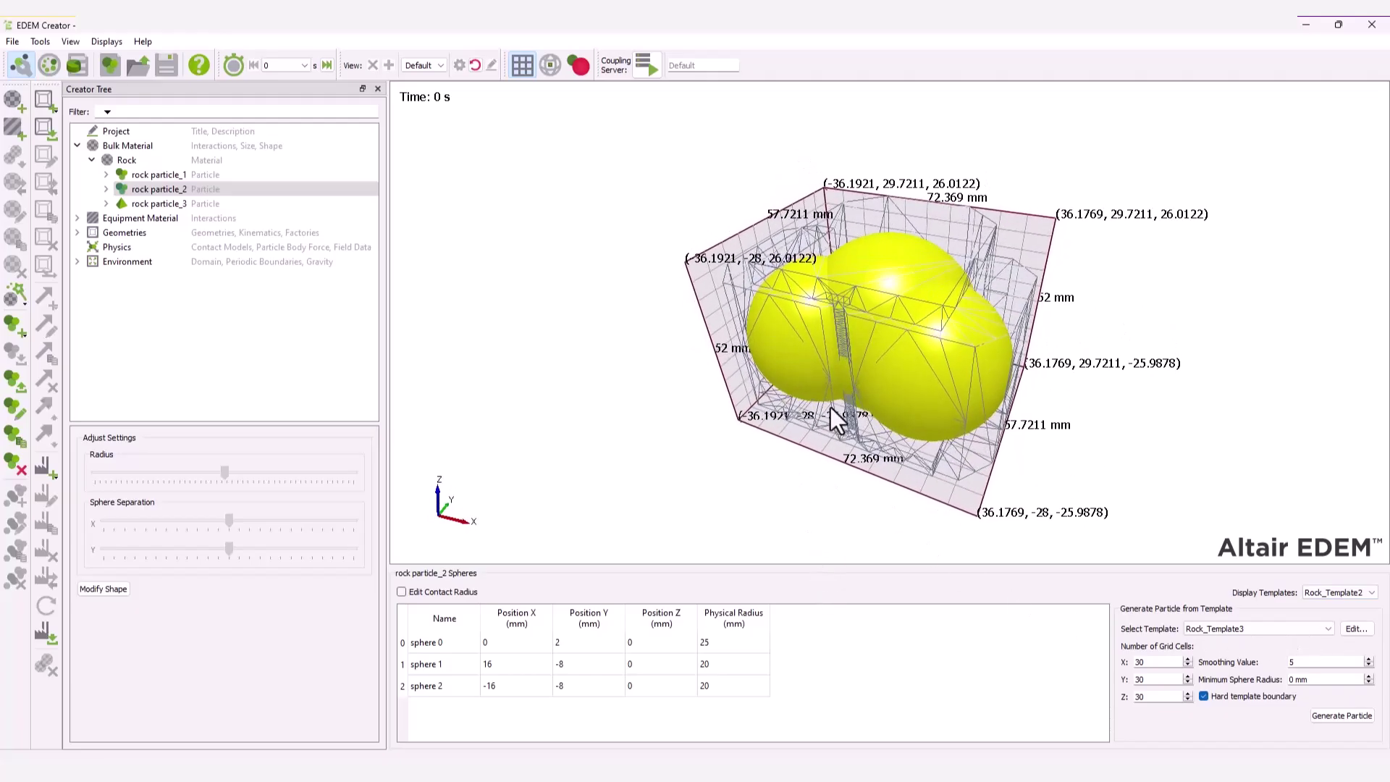
# Step: Import PSD.csv as rock particle_2's size distribution
pyautogui.click(106, 189)
pyautogui.click(145, 202)
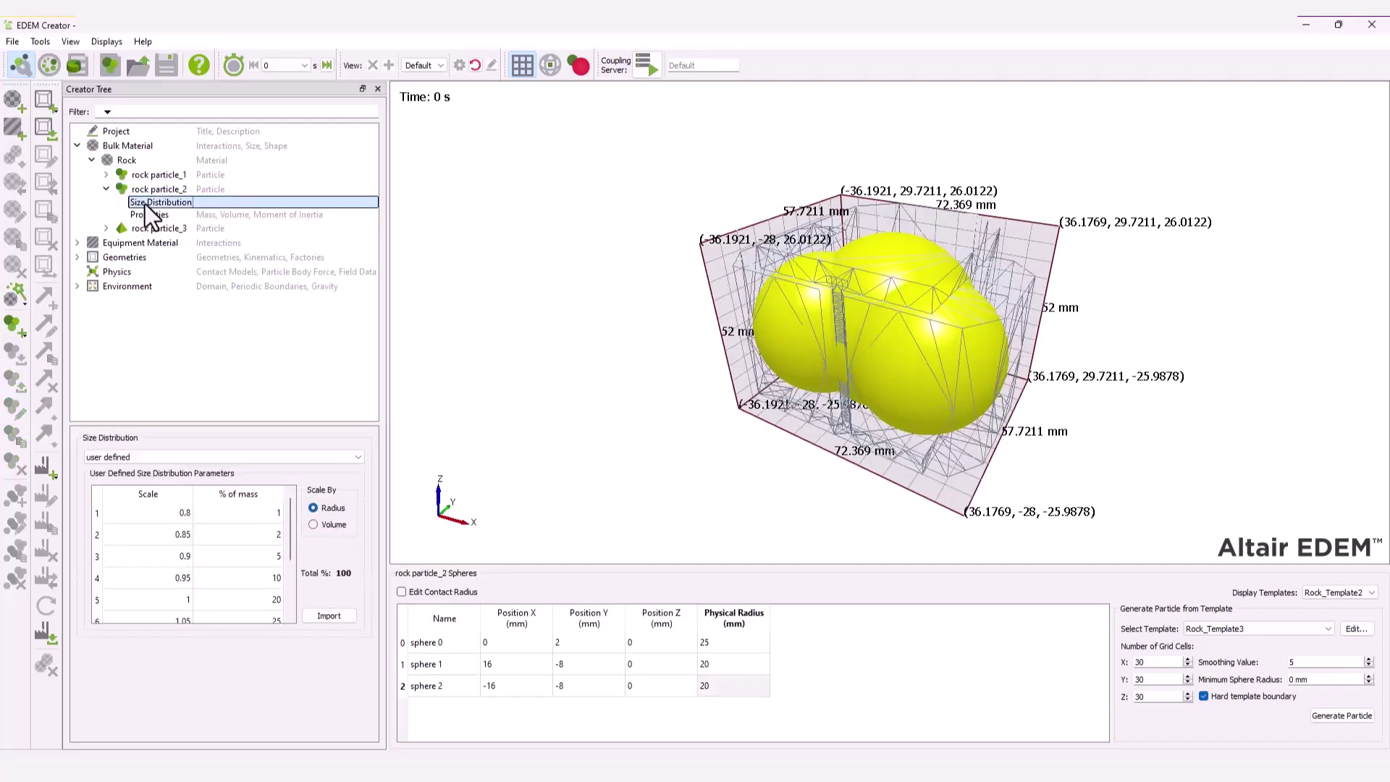
pyautogui.click(327, 615)
pyautogui.click(210, 171)
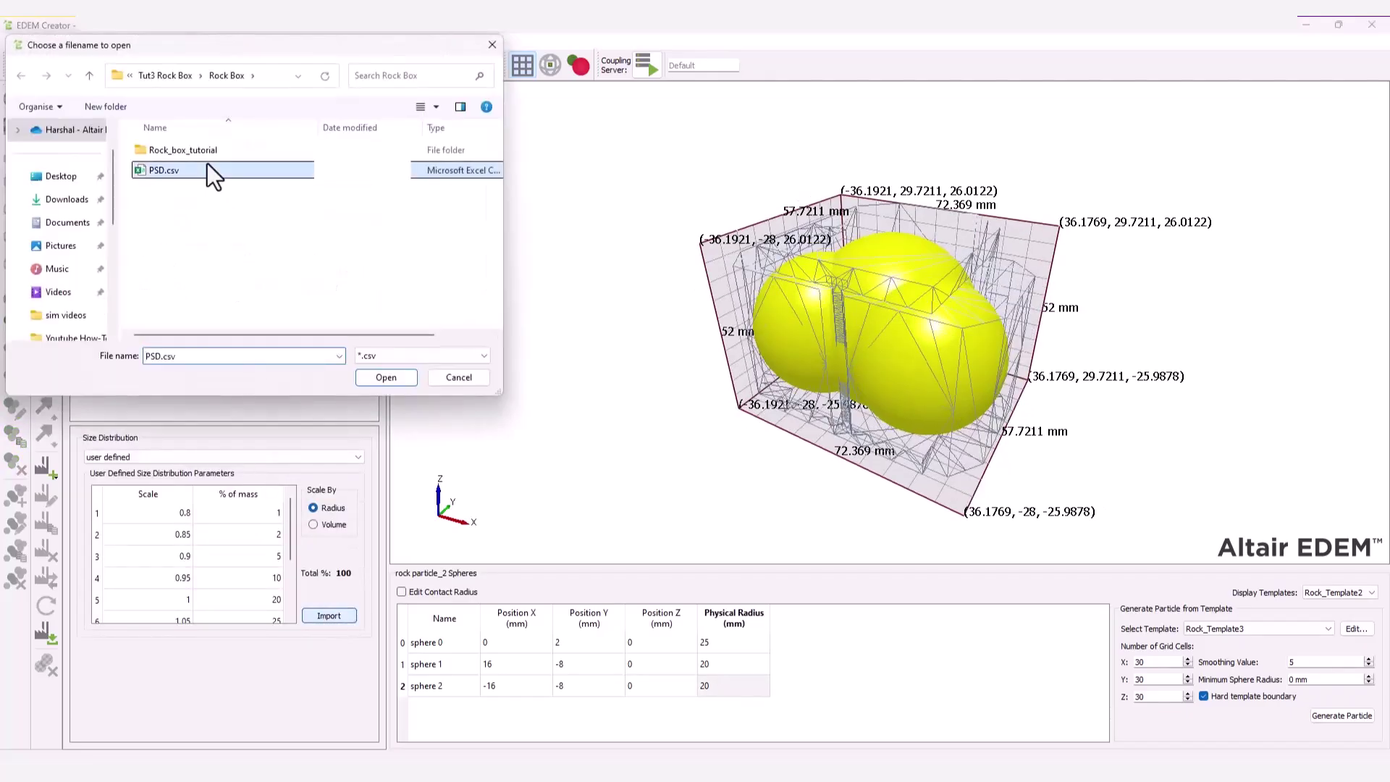
pyautogui.click(398, 380)
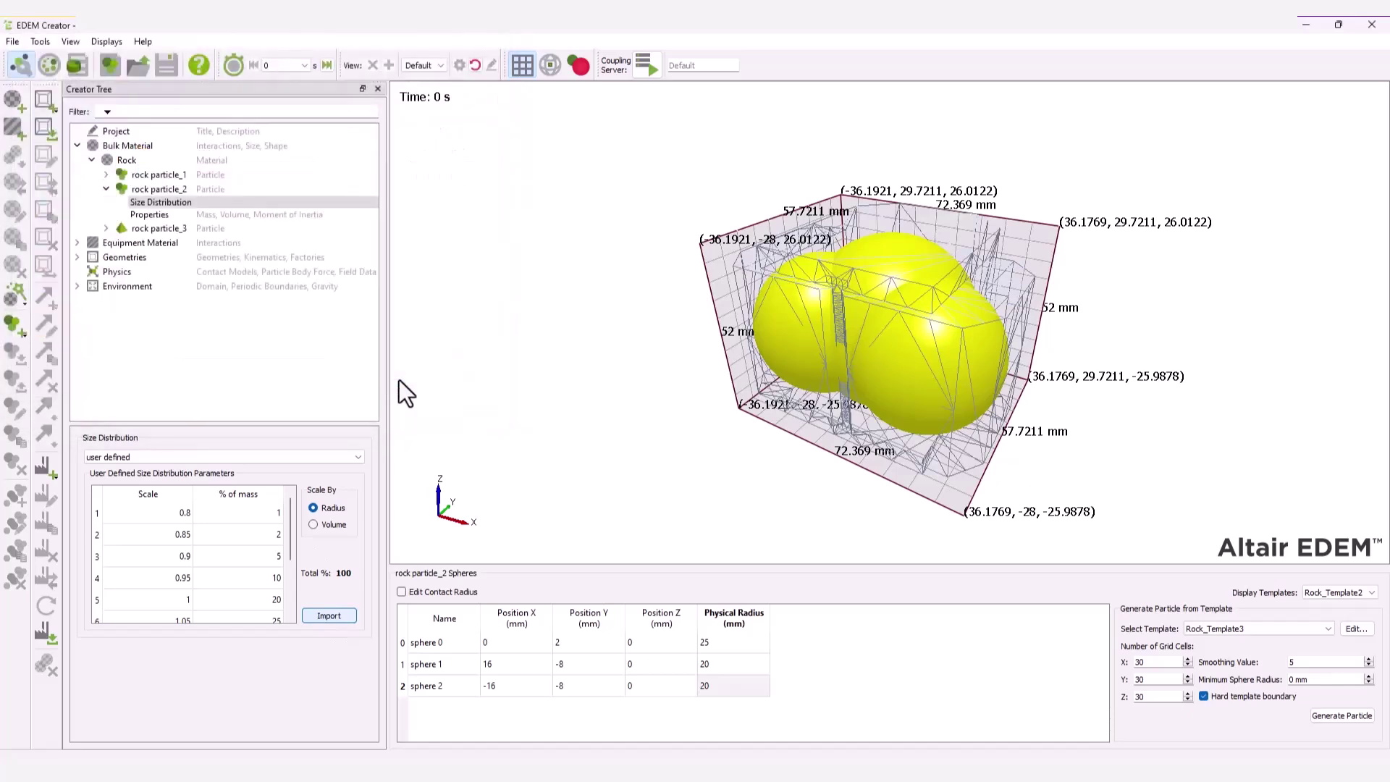
# Step: Calculate rock particle_2's mass properties (0.213453 kg) and turn the template overlay off
pyautogui.click(197, 214)
pyautogui.click(288, 501)
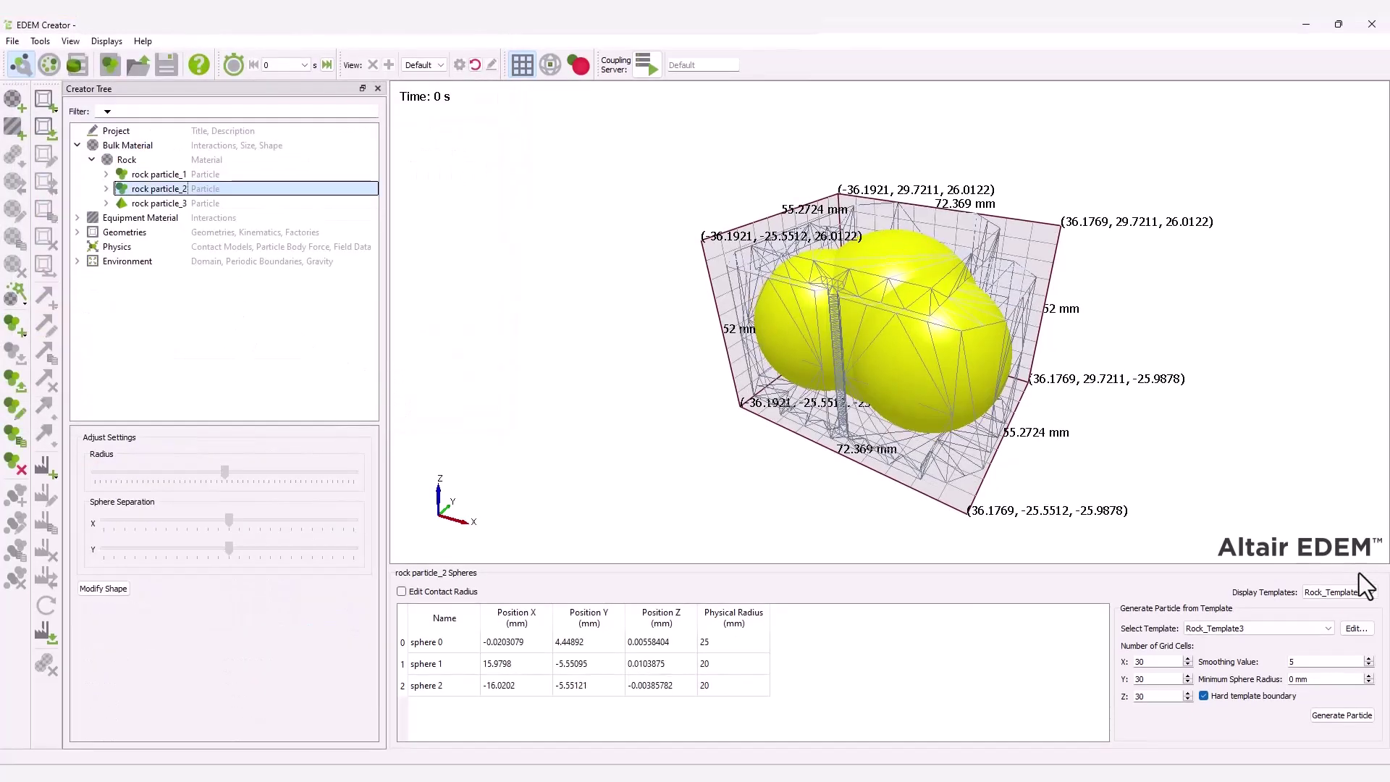
pyautogui.click(1366, 593)
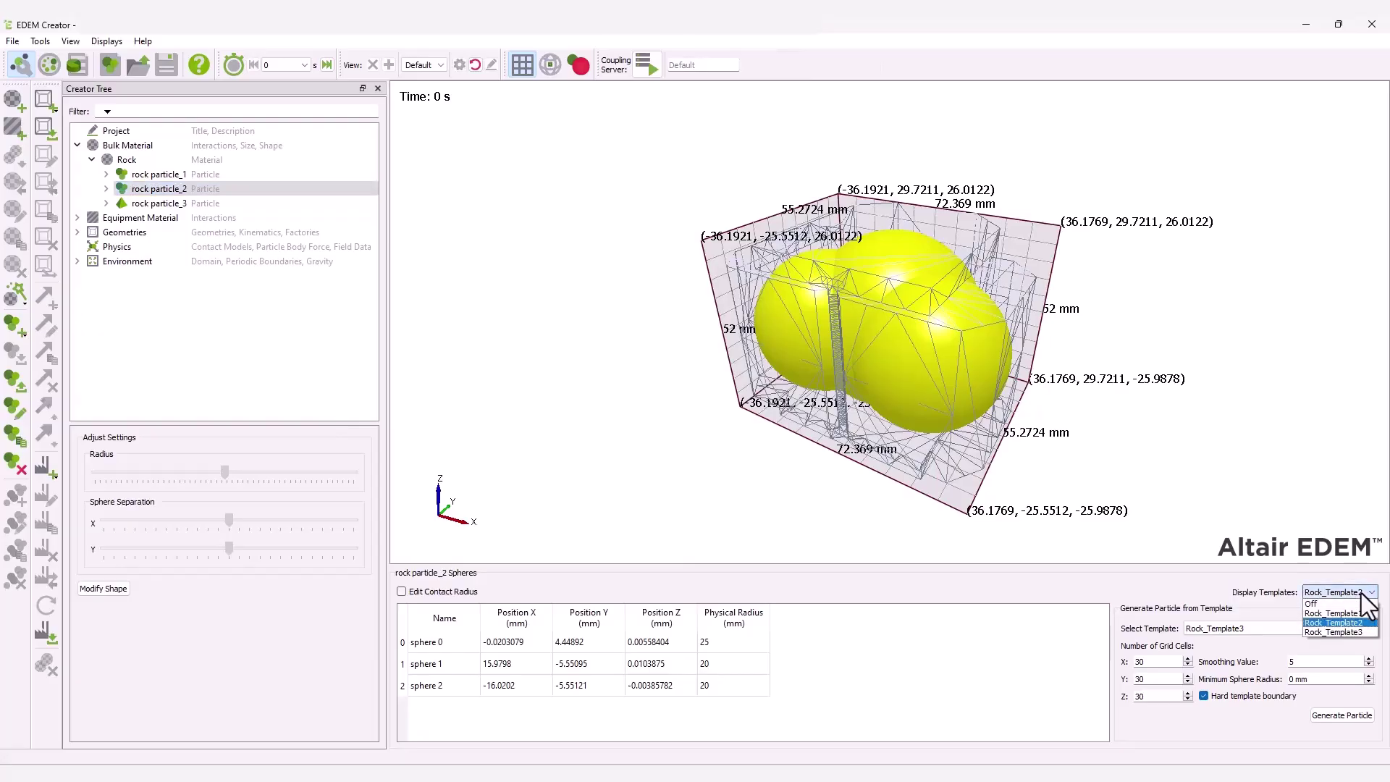
pyautogui.click(1365, 604)
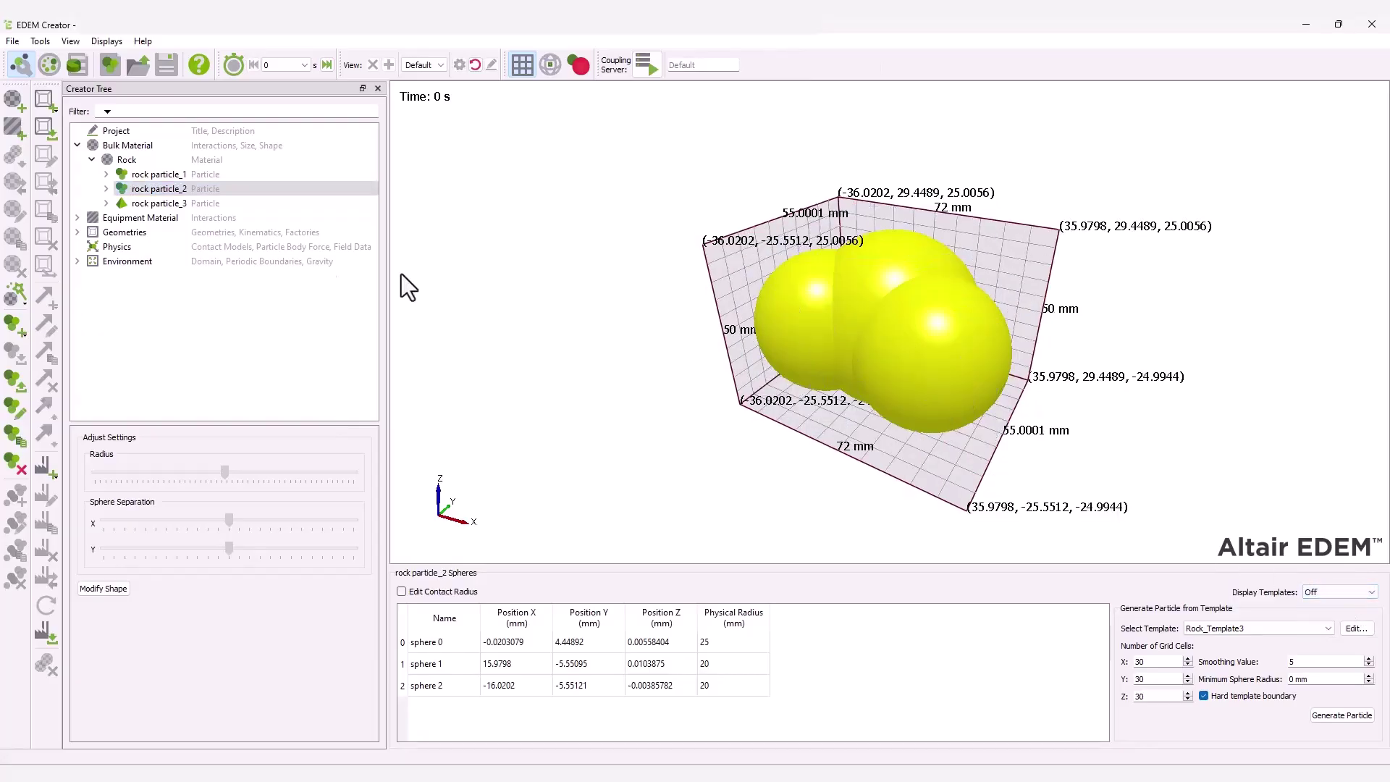
pyautogui.click(132, 206)
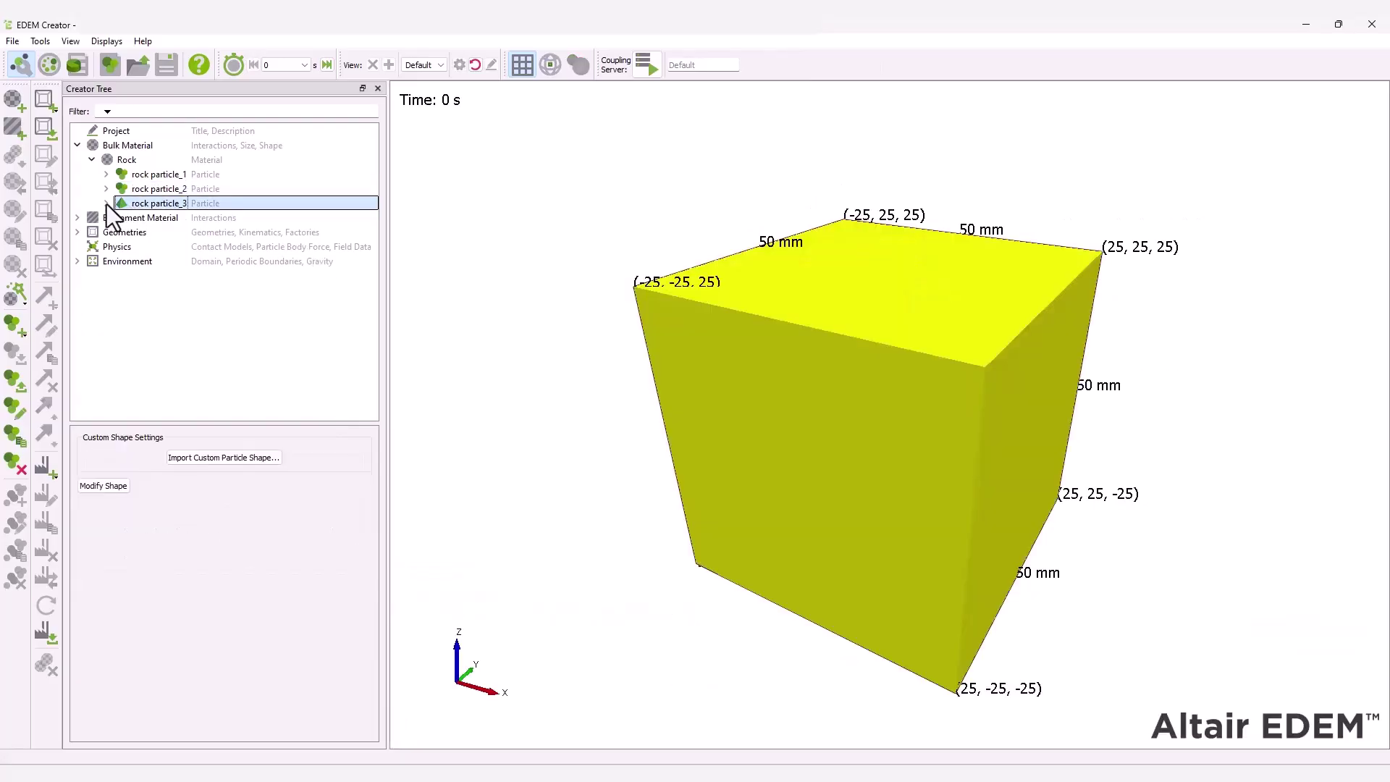
# Step: Import PSD.csv as rock particle_3's size distribution
pyautogui.click(105, 204)
pyautogui.click(180, 217)
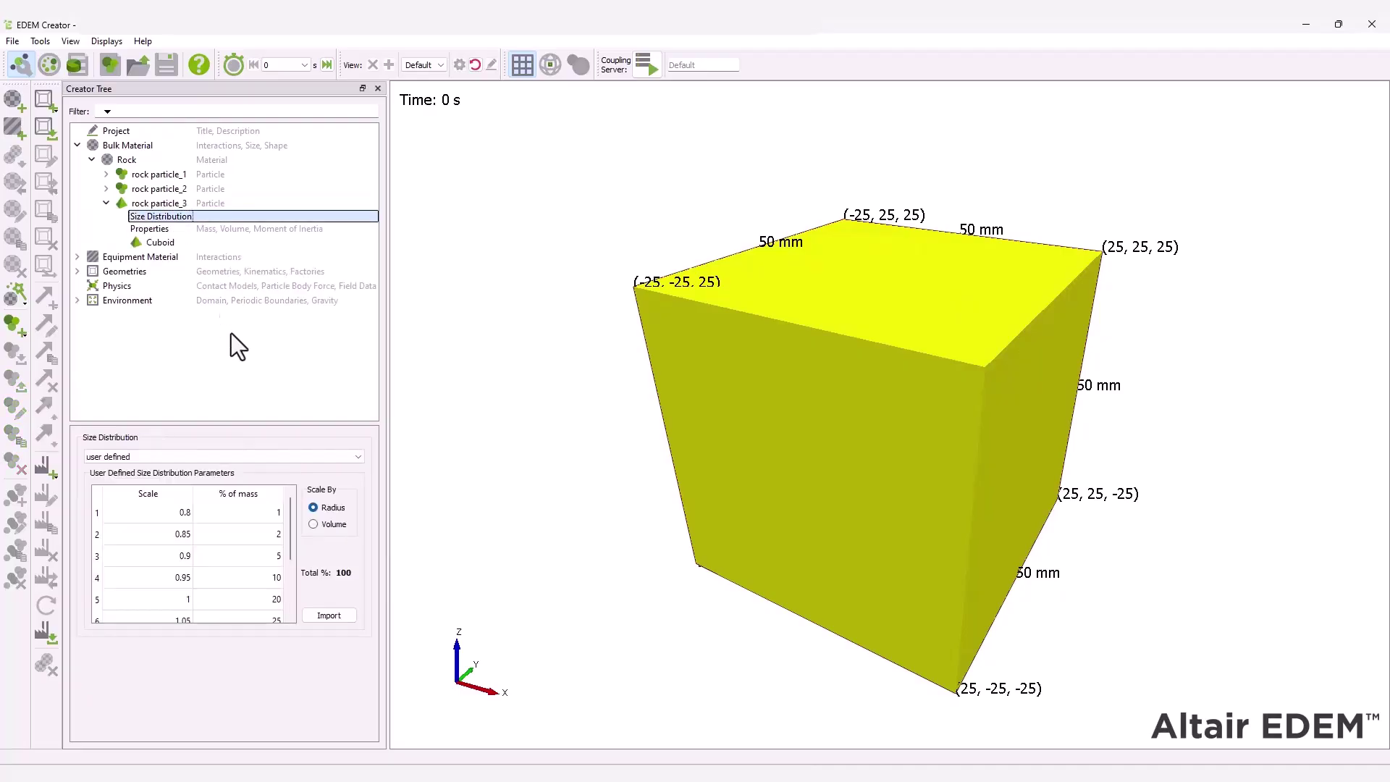
pyautogui.click(342, 616)
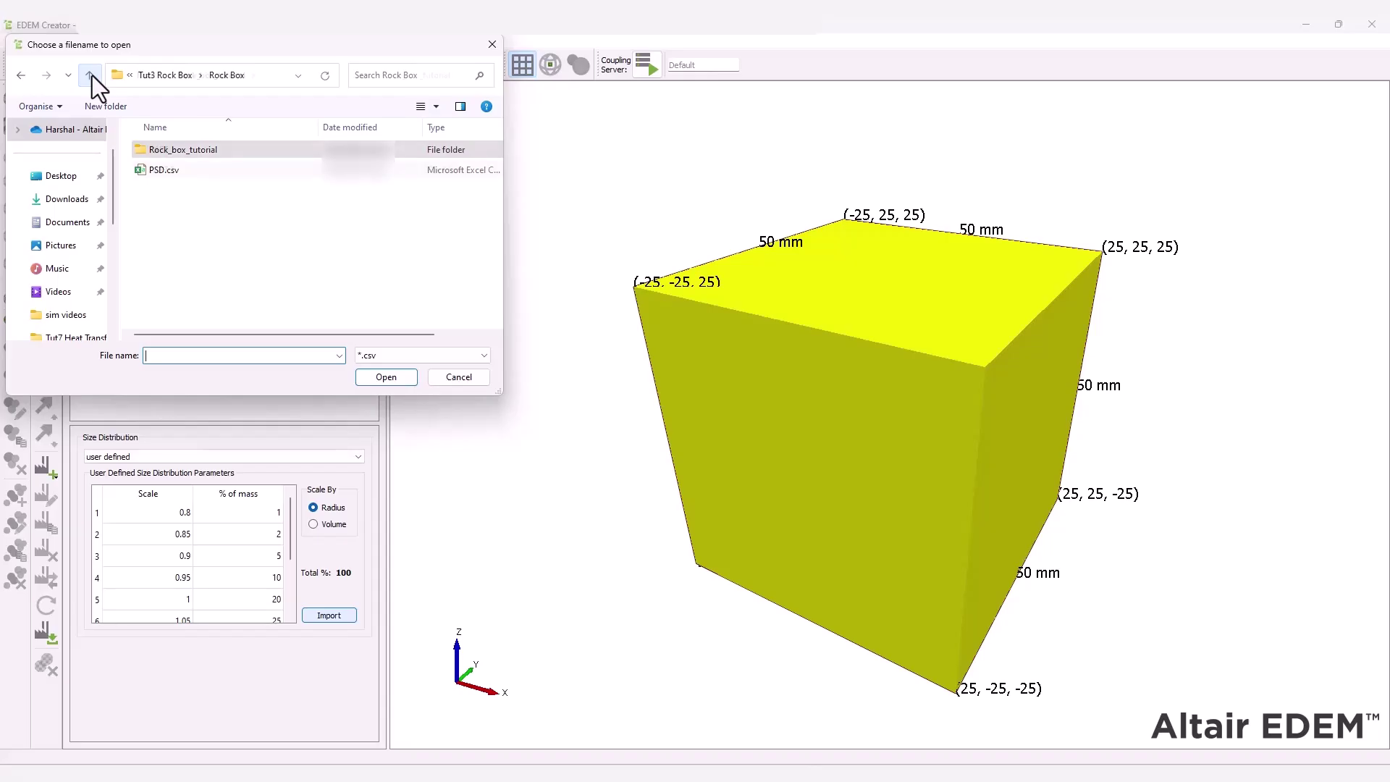
pyautogui.click(176, 173)
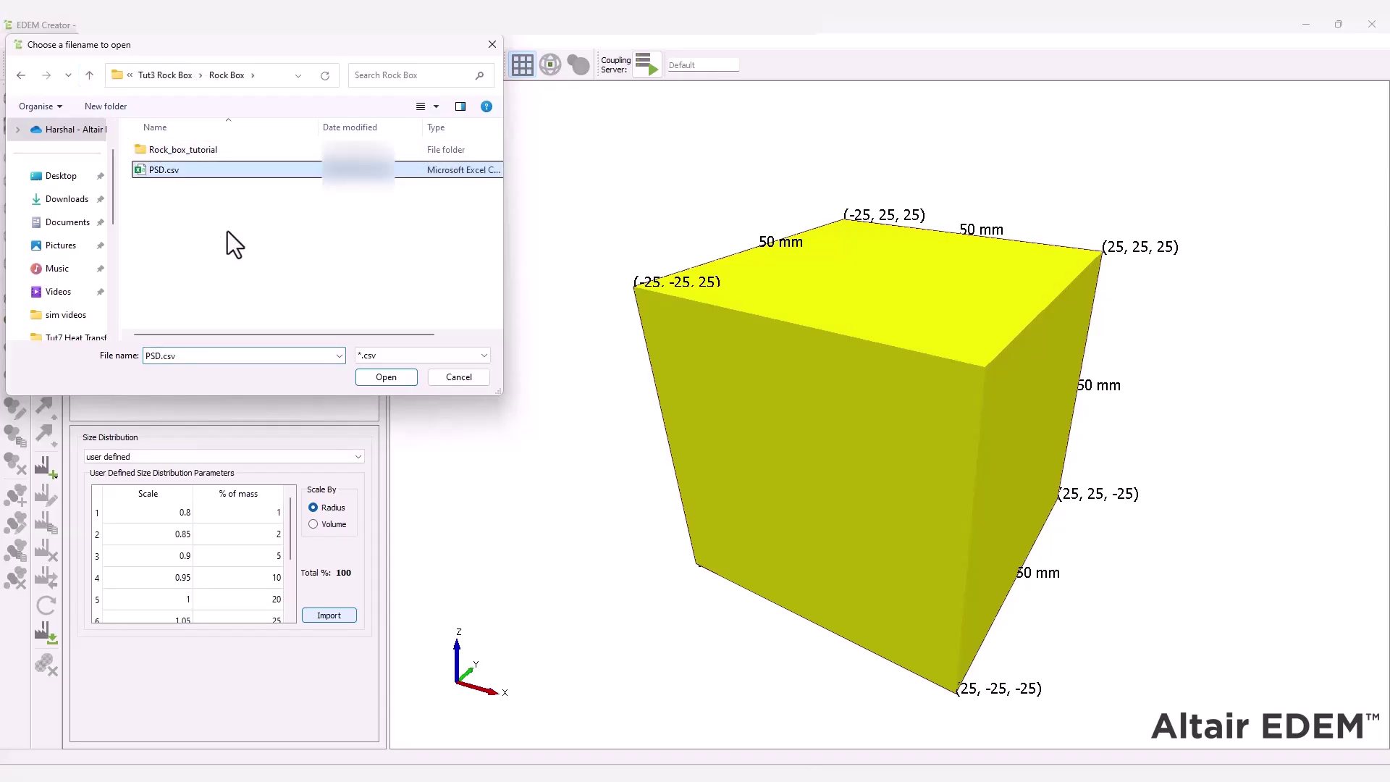
pyautogui.click(394, 380)
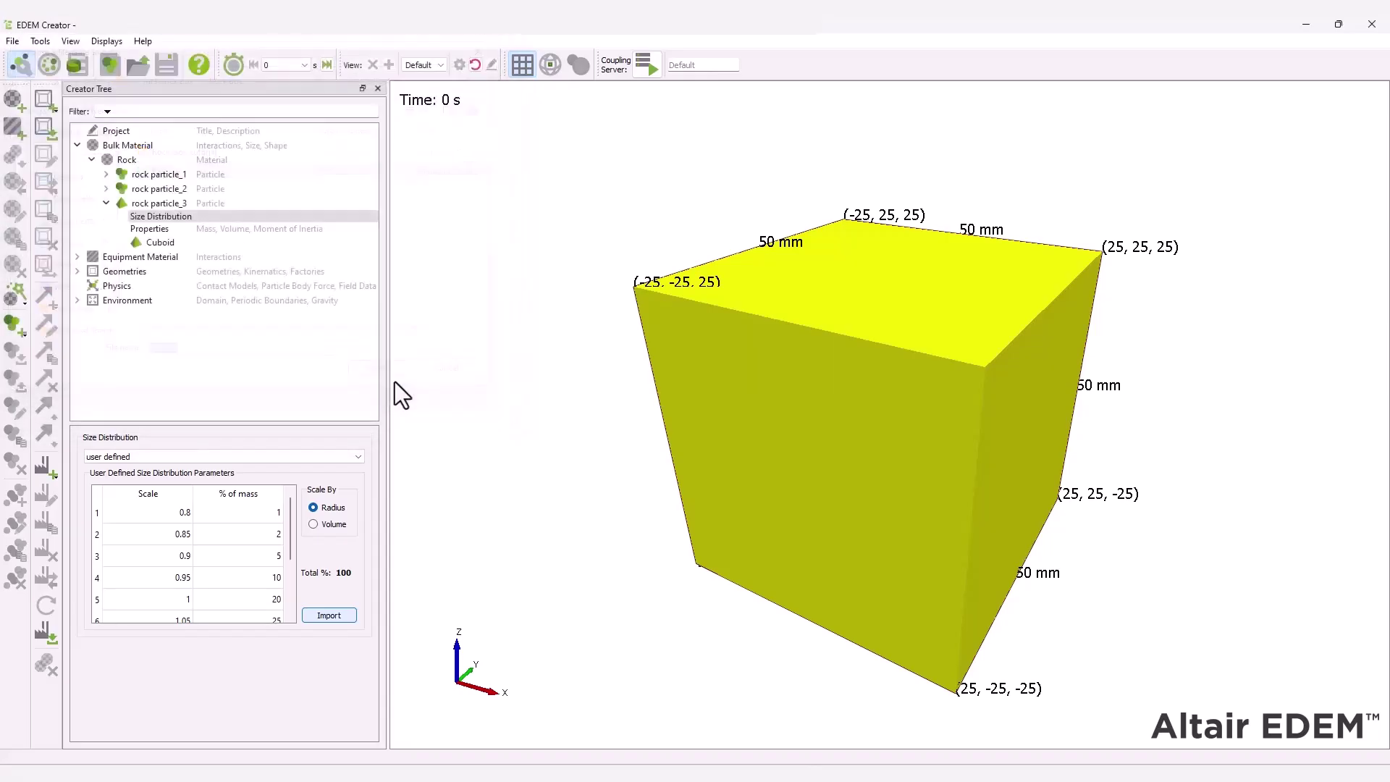
# Step: Check that rock particle_3's cuboid measures 50 mm along X, Y and Z
pyautogui.click(163, 229)
pyautogui.click(169, 243)
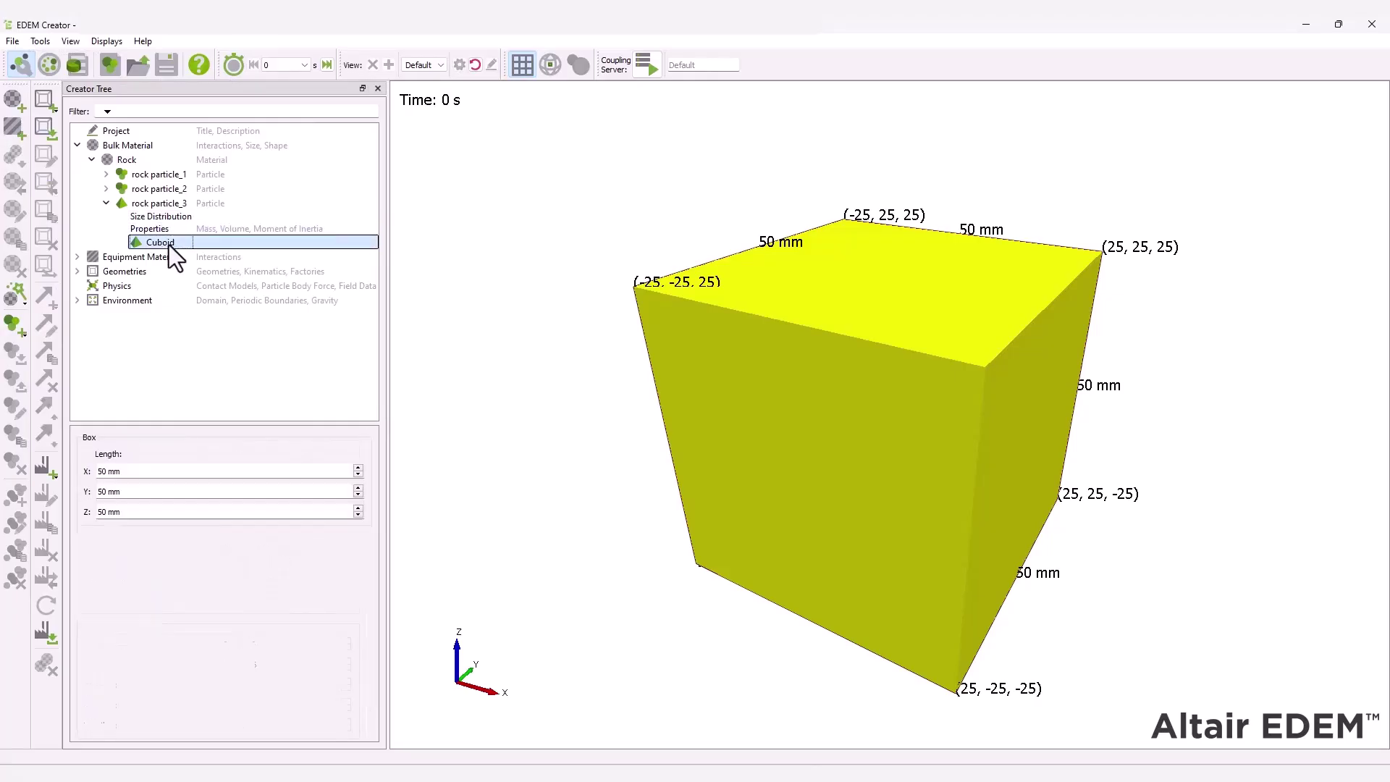
pyautogui.click(116, 475)
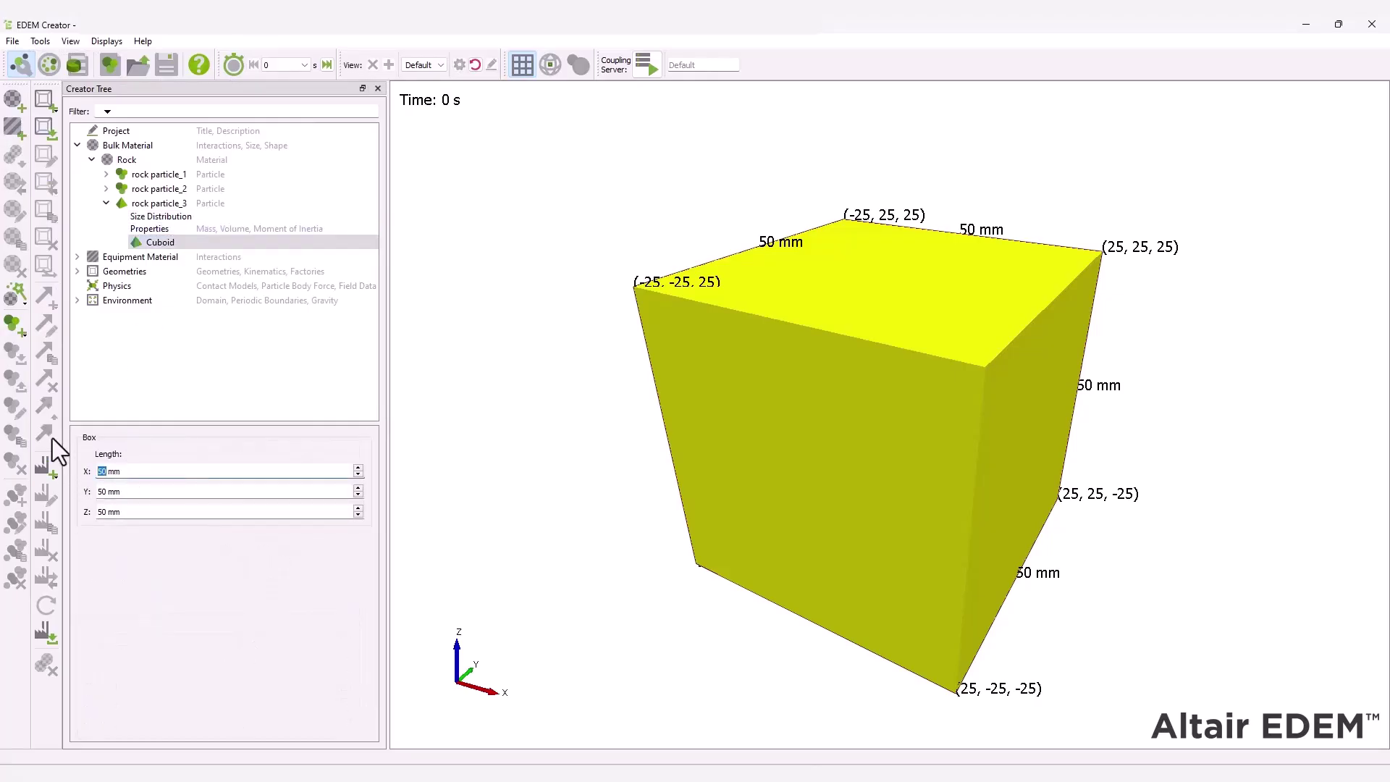
pyautogui.press('Tab')
pyautogui.press('Tab')
pyautogui.press('Tab')
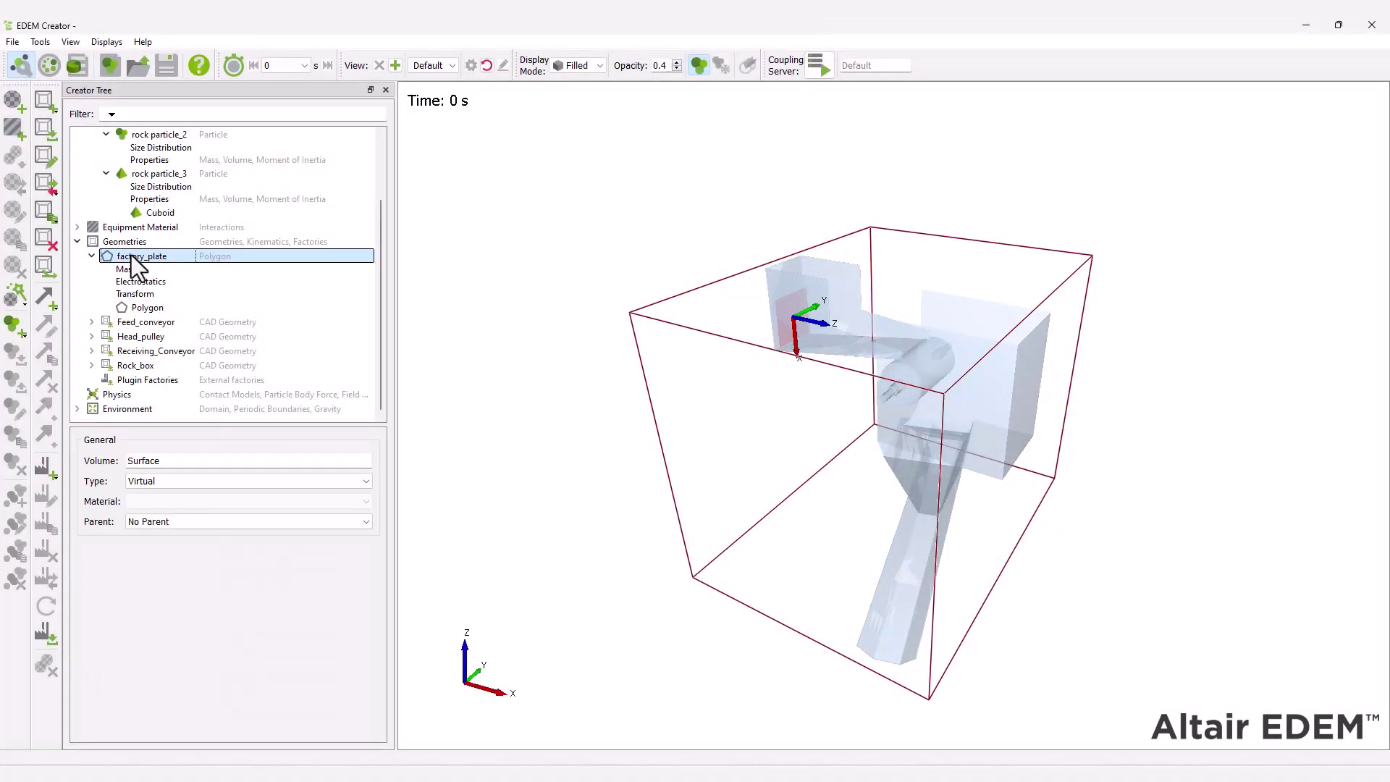
# Step: Add a dynamic factory to factory_plate generating unlimited particles at a 300 kg/s target mass
pyautogui.rightClick(132, 255)
pyautogui.moveTo(184, 359)
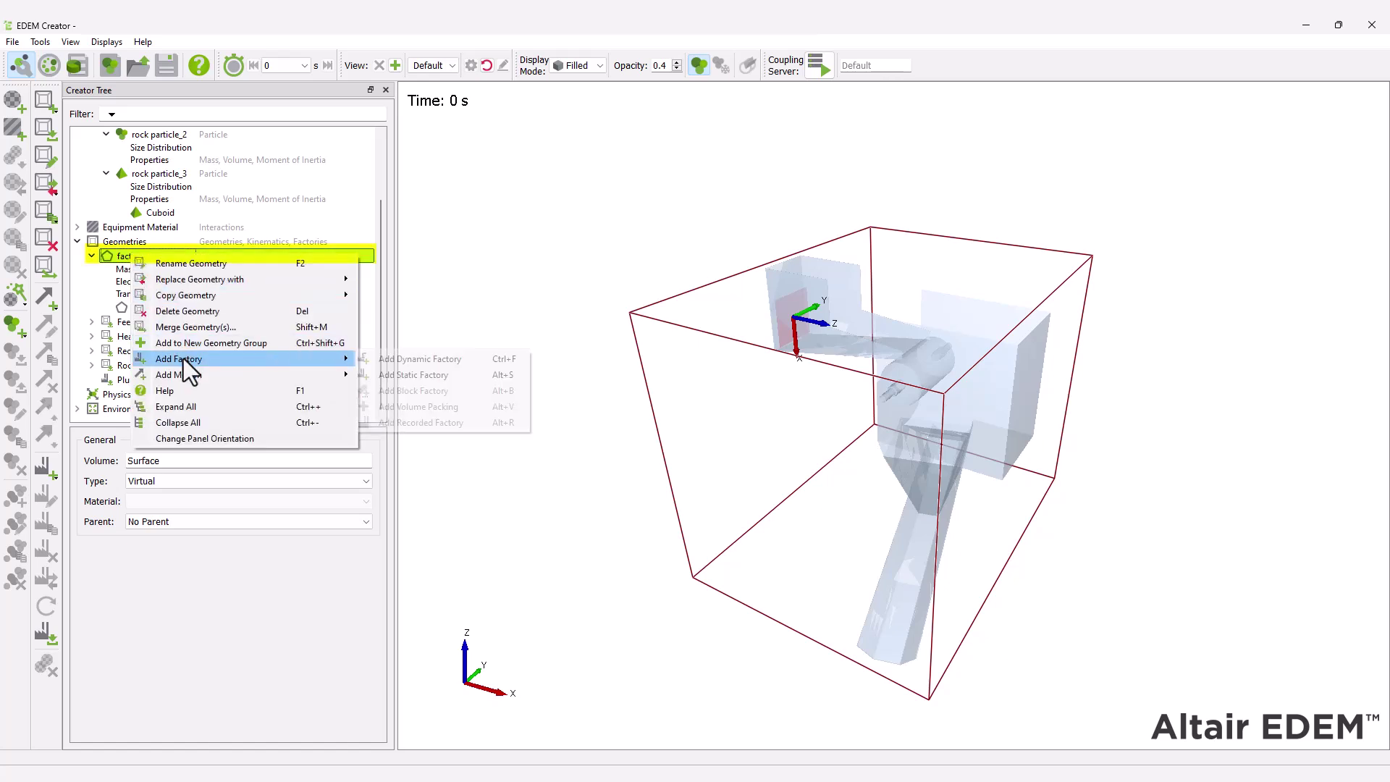
pyautogui.click(396, 360)
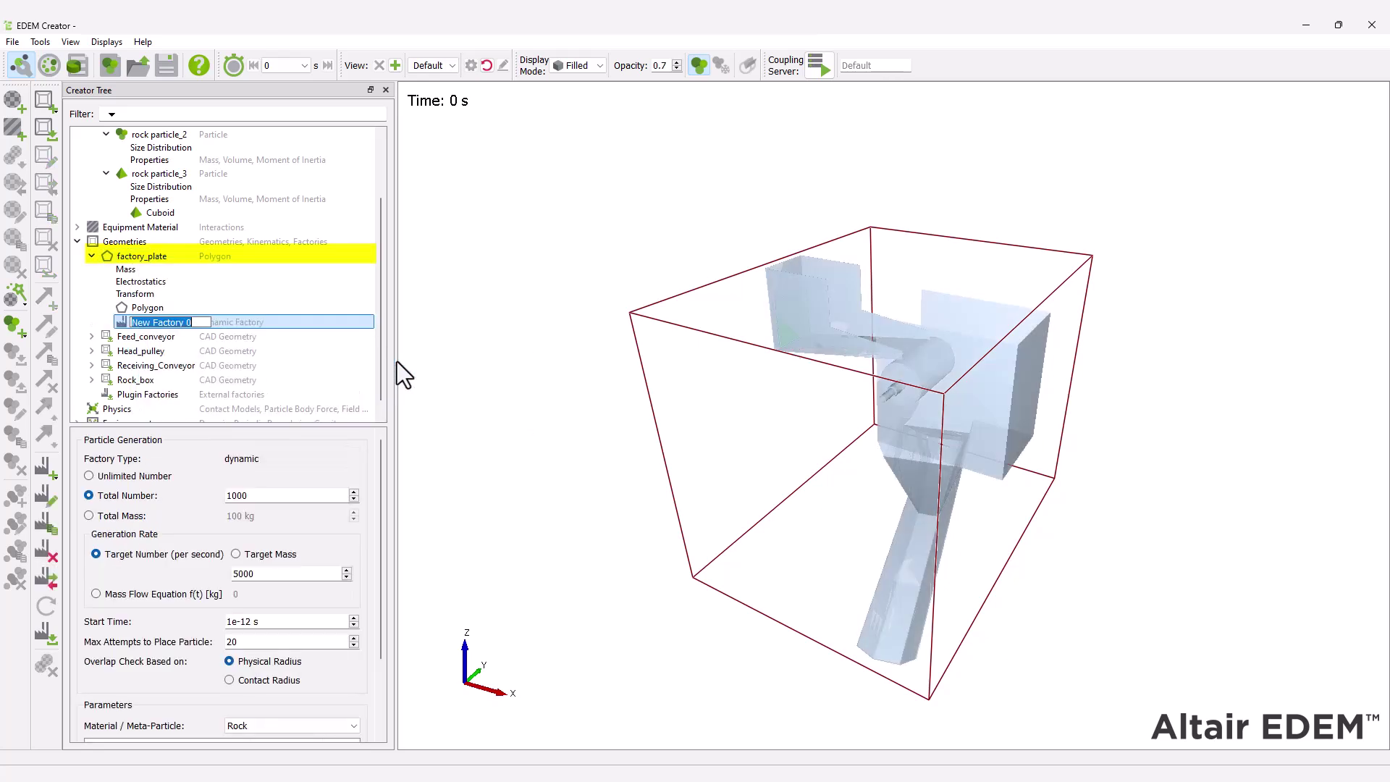
pyautogui.click(89, 477)
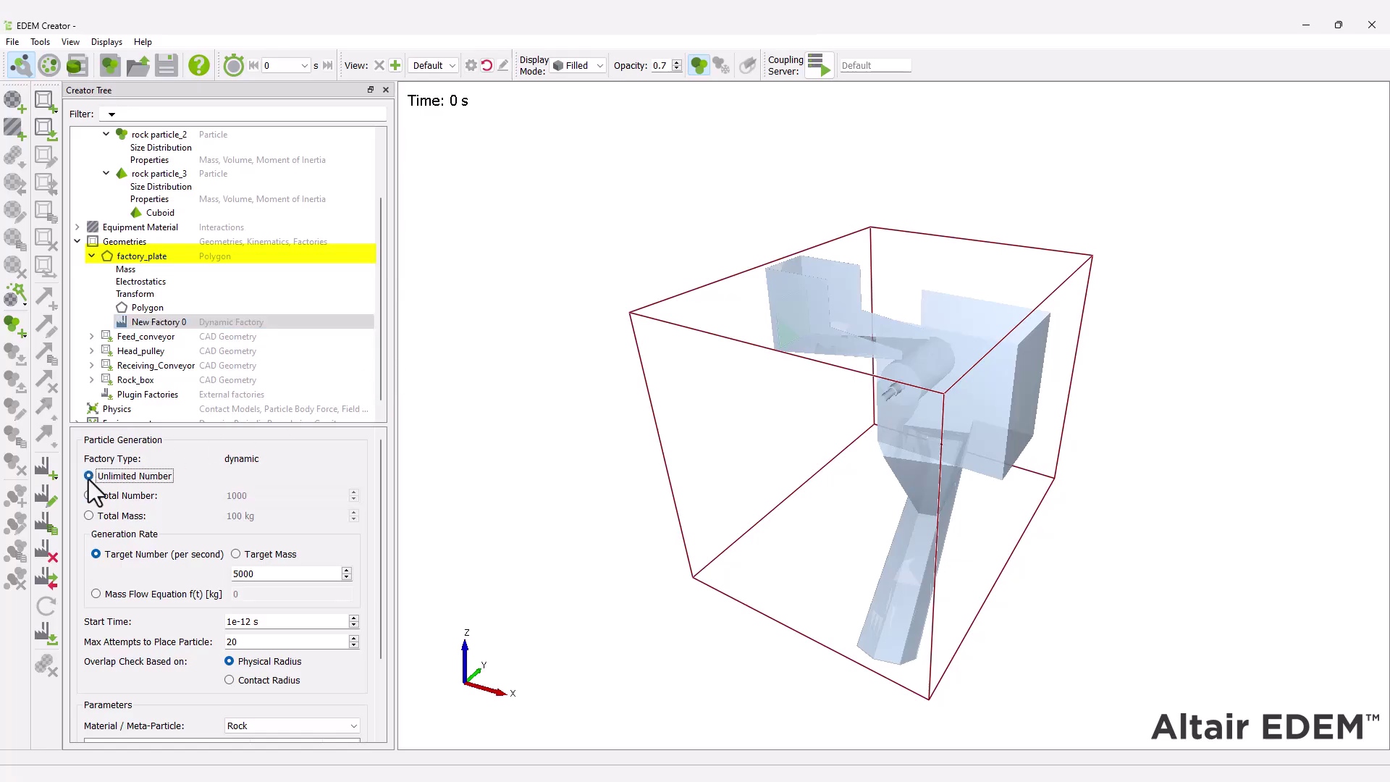
pyautogui.click(237, 555)
pyautogui.write('300 kg/s')
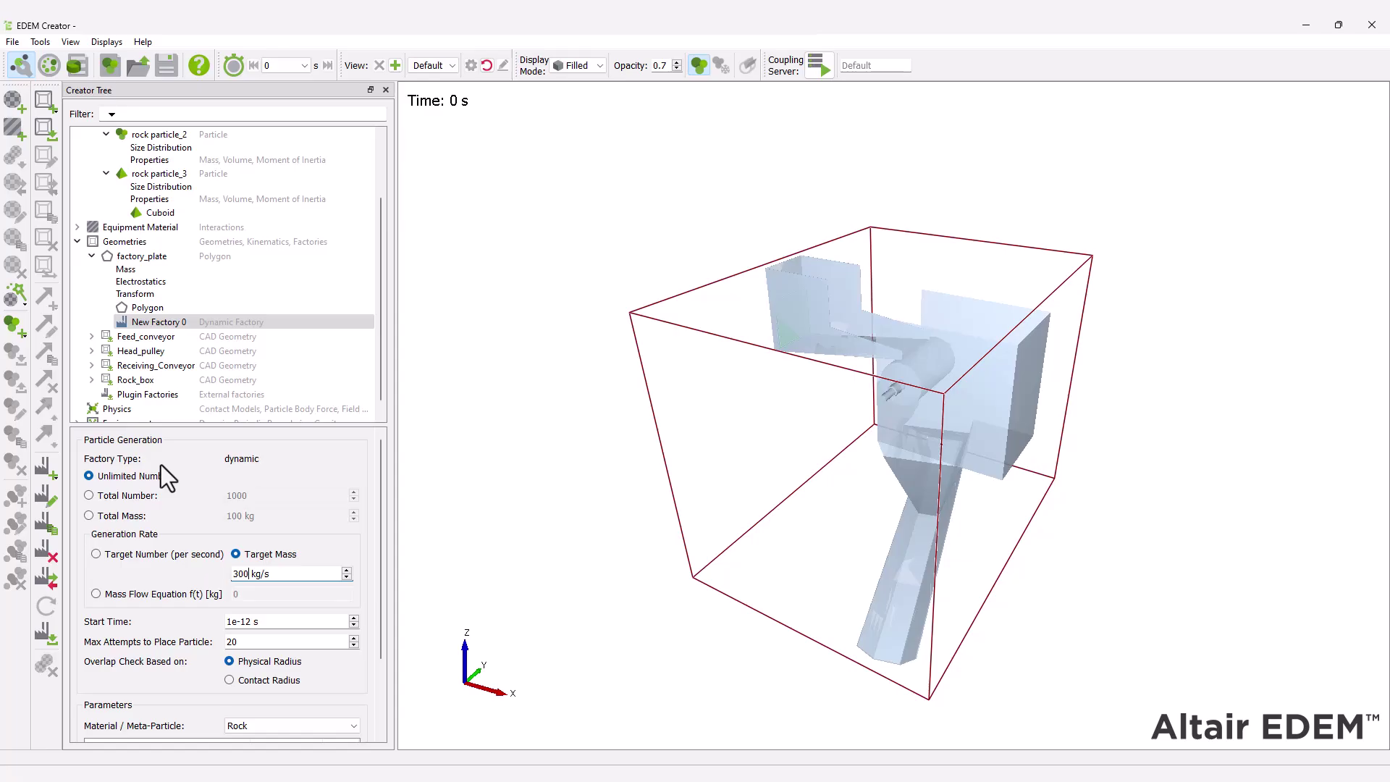
# Step: Check the Rock material and give the factory a 3.54 m/s initial X velocity
pyautogui.scroll(2, 150, 289)
pyautogui.click(127, 163)
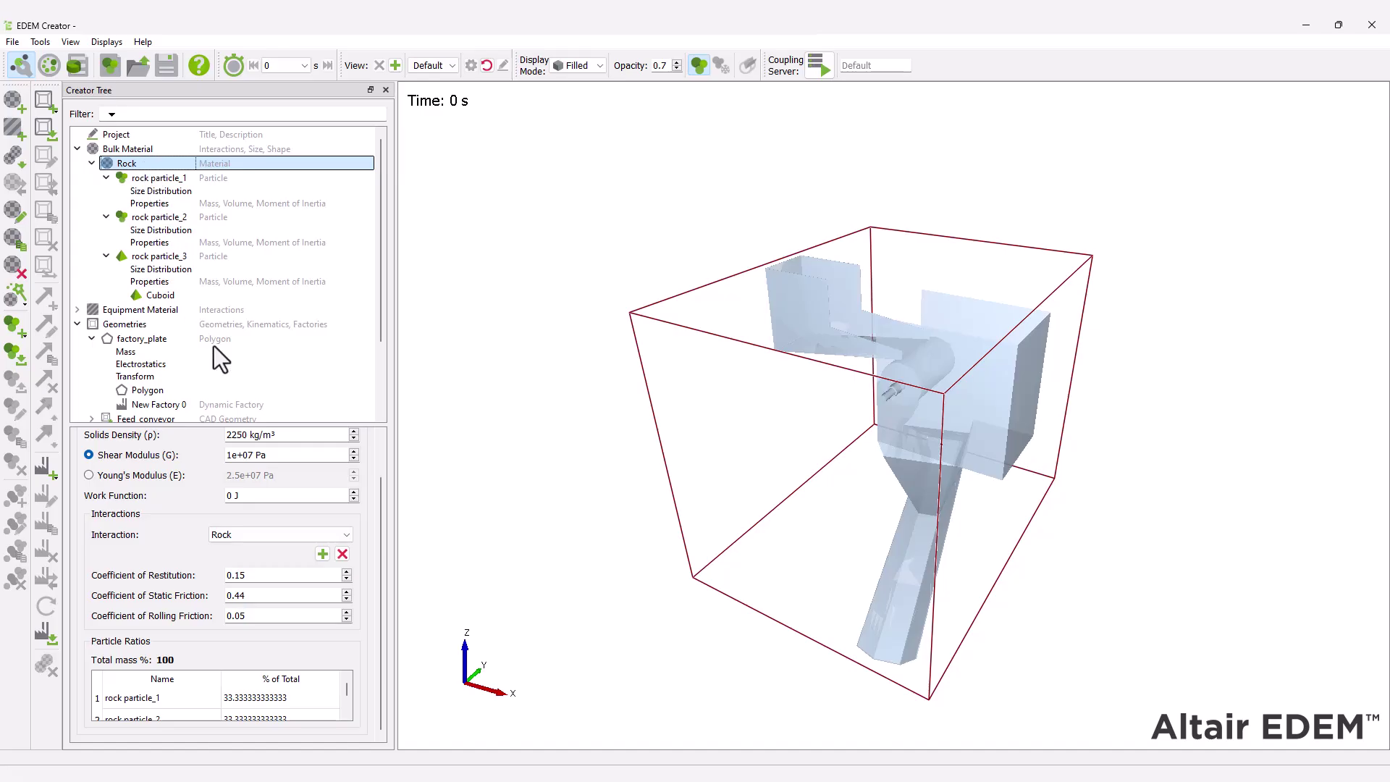
pyautogui.moveTo(346, 687); pyautogui.dragTo(348, 709)
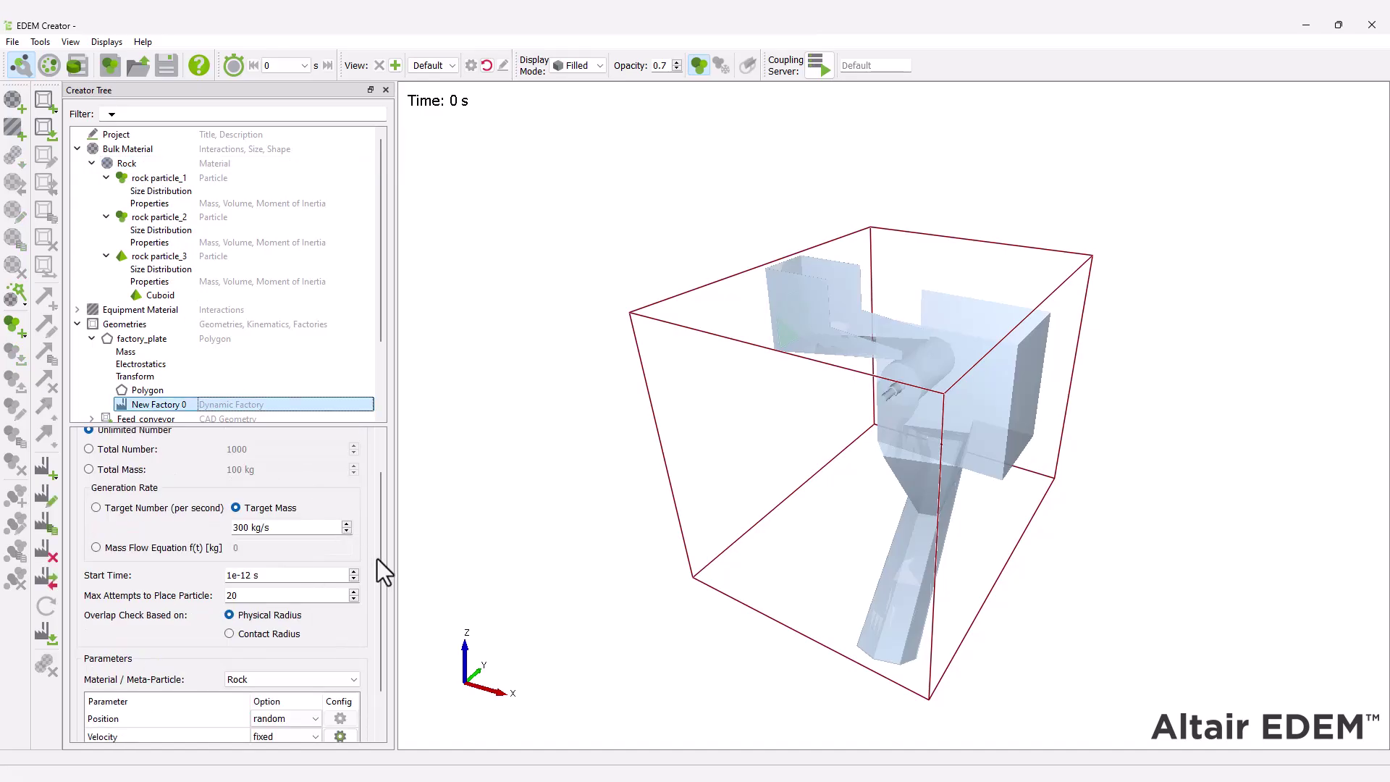
pyautogui.scroll(-1, 380, 572)
pyautogui.click(342, 681)
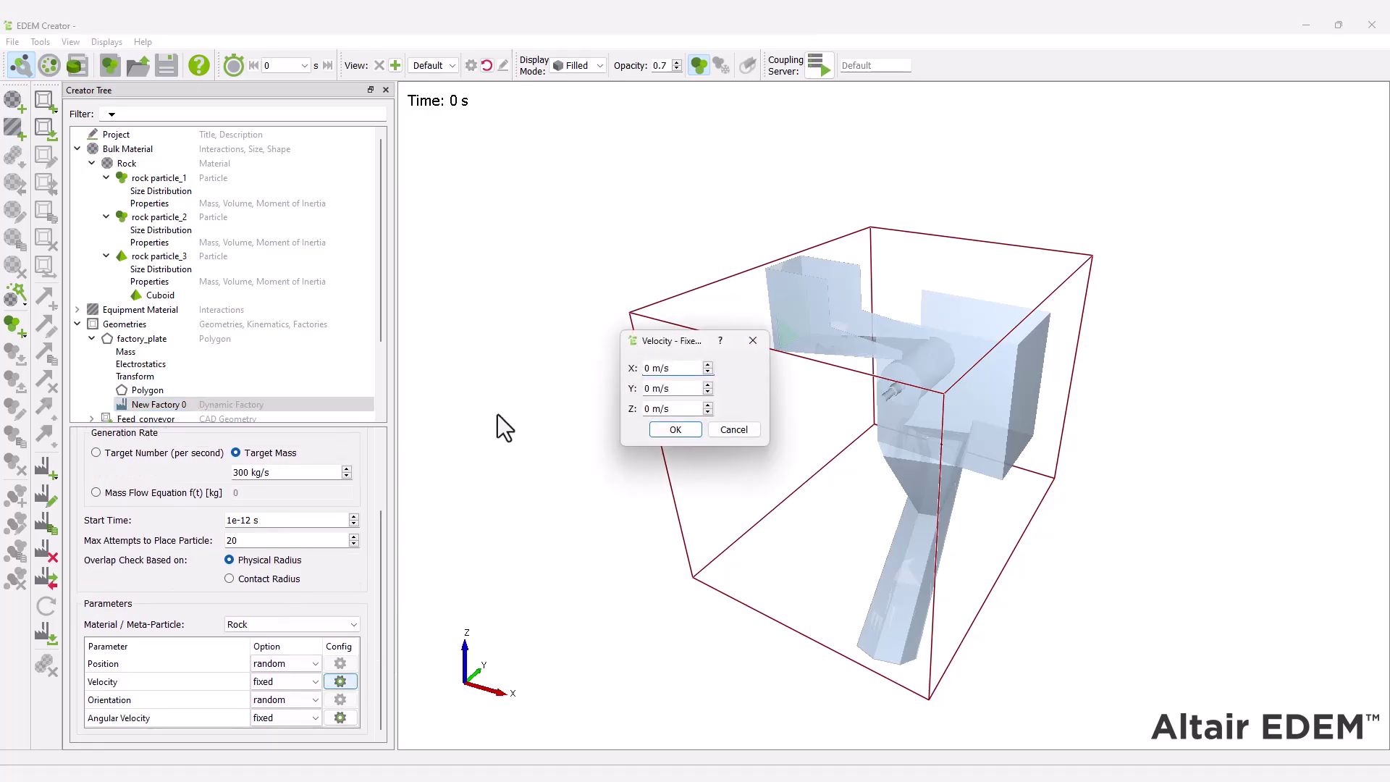
pyautogui.write('3.54')
pyautogui.press('Return')
# Step: Switch to the Simulator and select the CUDA GPU simulator engine in the options
pyautogui.click(49, 65)
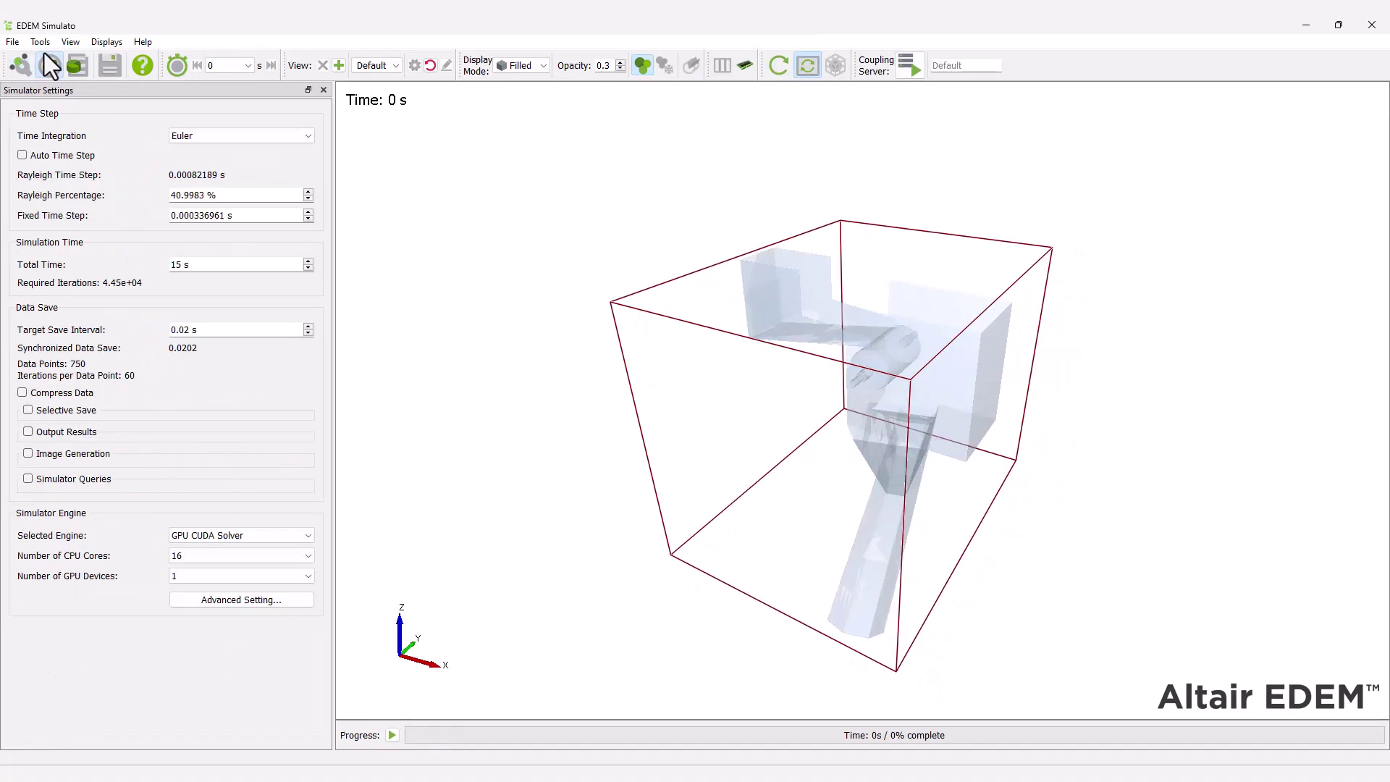
pyautogui.click(40, 42)
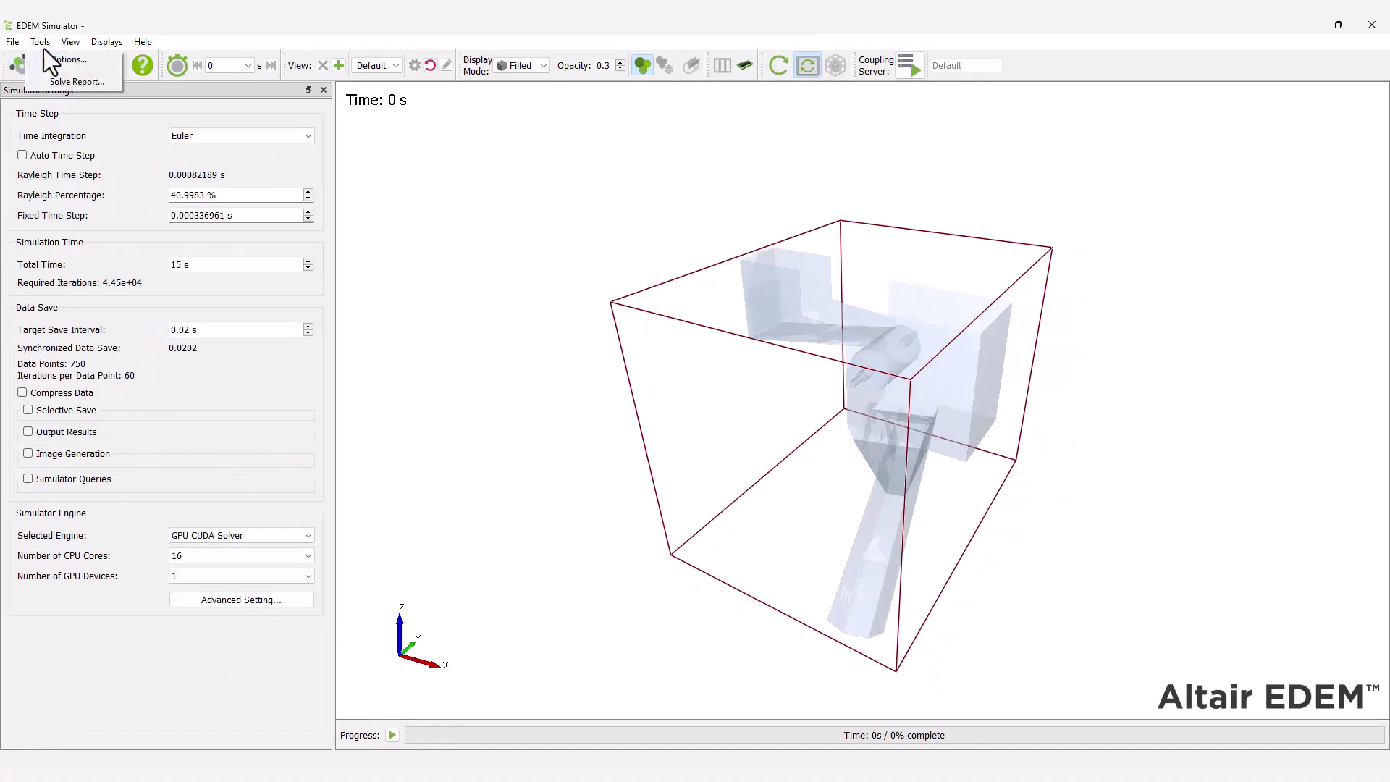
pyautogui.click(49, 61)
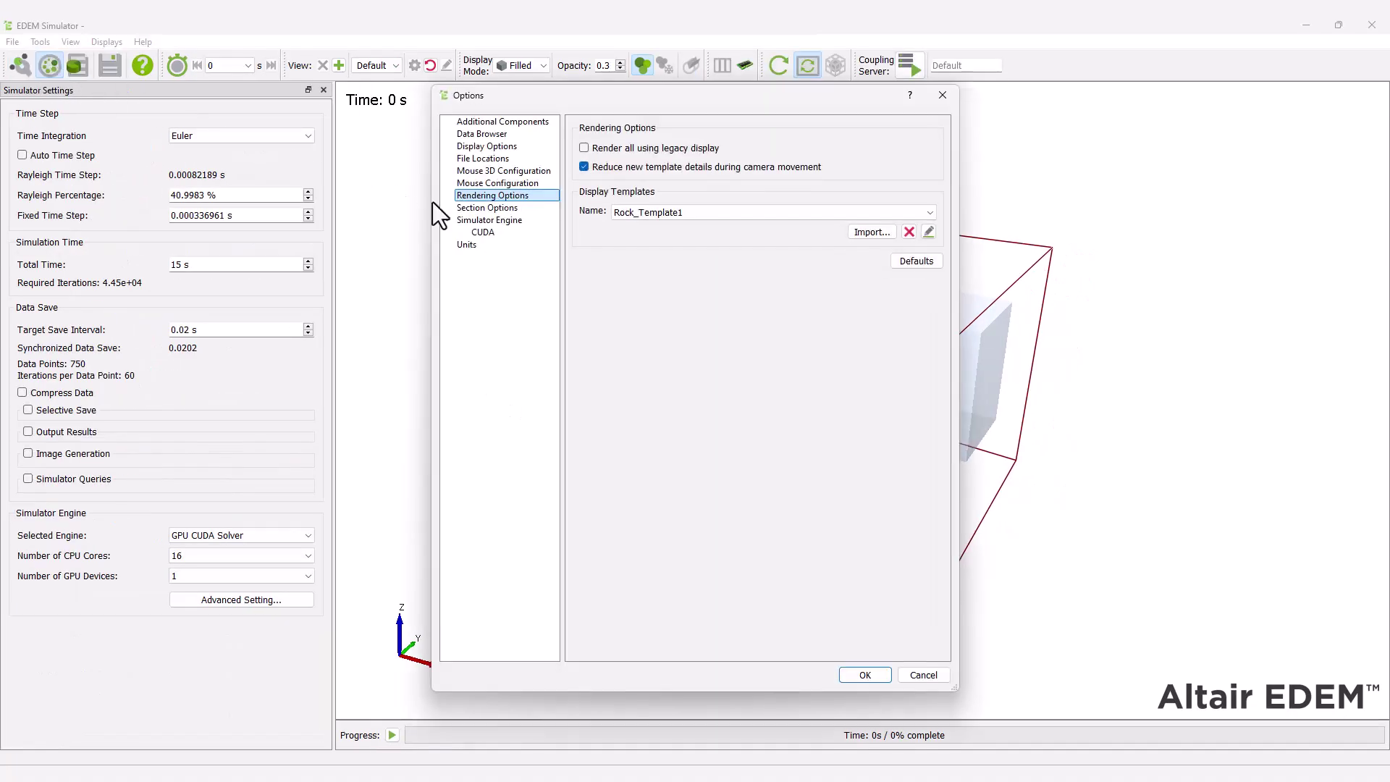
pyautogui.click(502, 224)
pyautogui.click(520, 232)
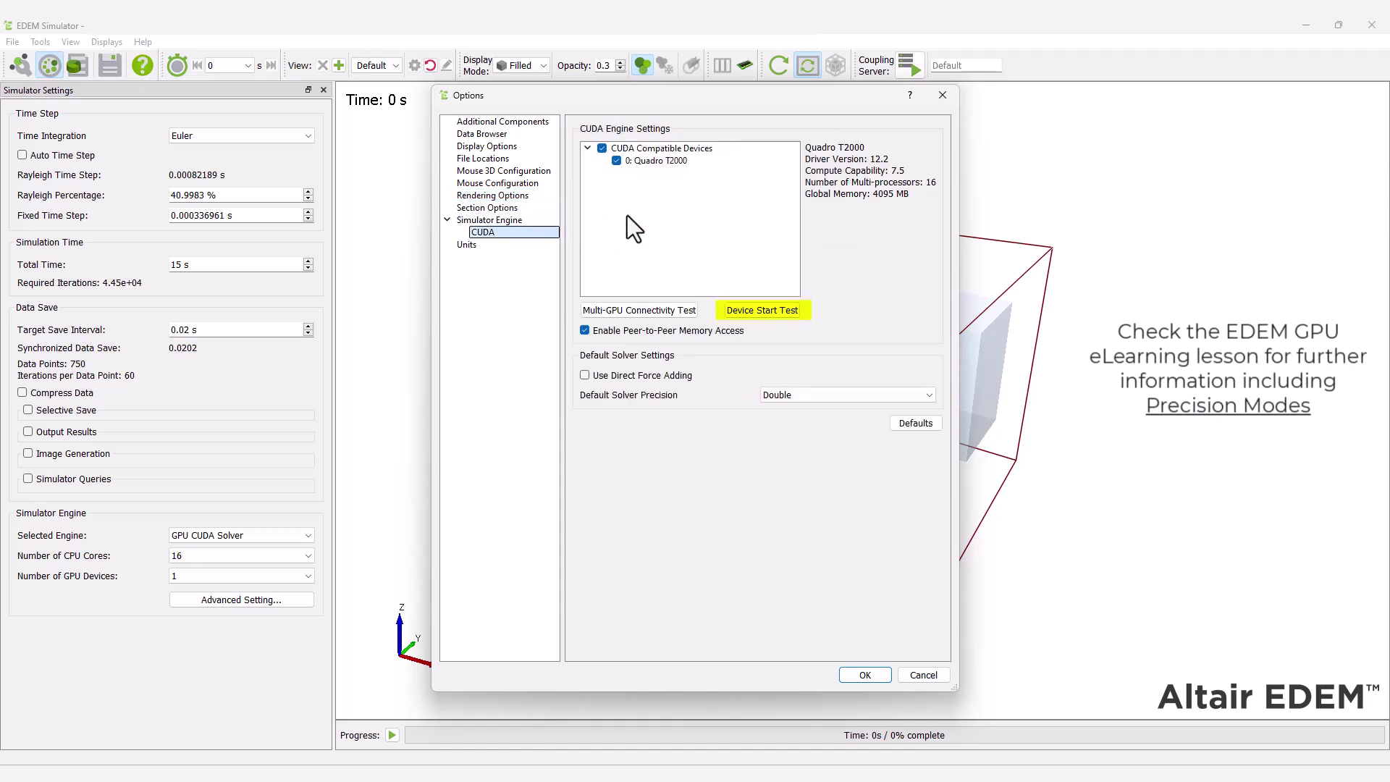
pyautogui.click(864, 674)
# Step: Set the fixed time step to 0.0001 s and GPU solver precision to Hybrid
pyautogui.moveTo(236, 215); pyautogui.dragTo(74, 215)
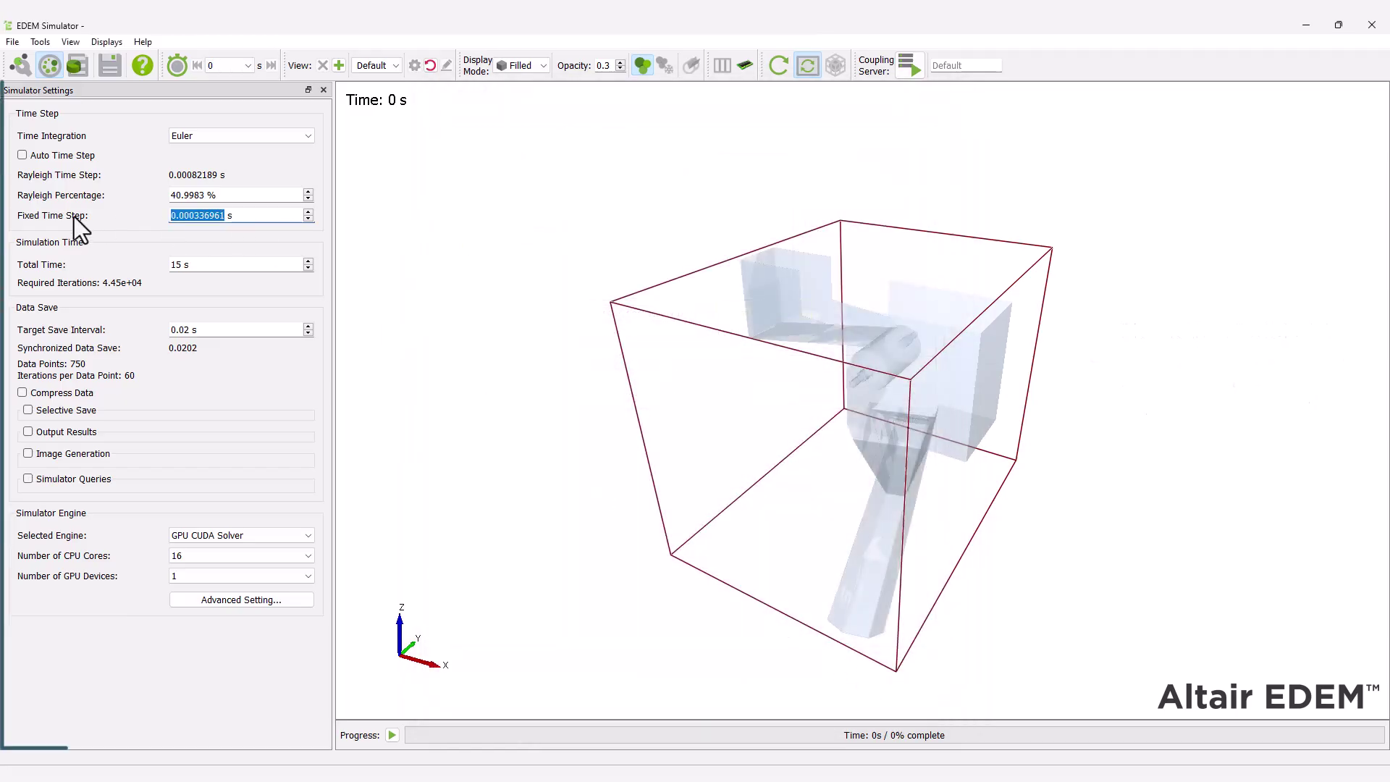
pyautogui.write('0.0001')
pyautogui.click(217, 600)
pyautogui.click(763, 523)
pyautogui.click(750, 557)
pyautogui.click(720, 628)
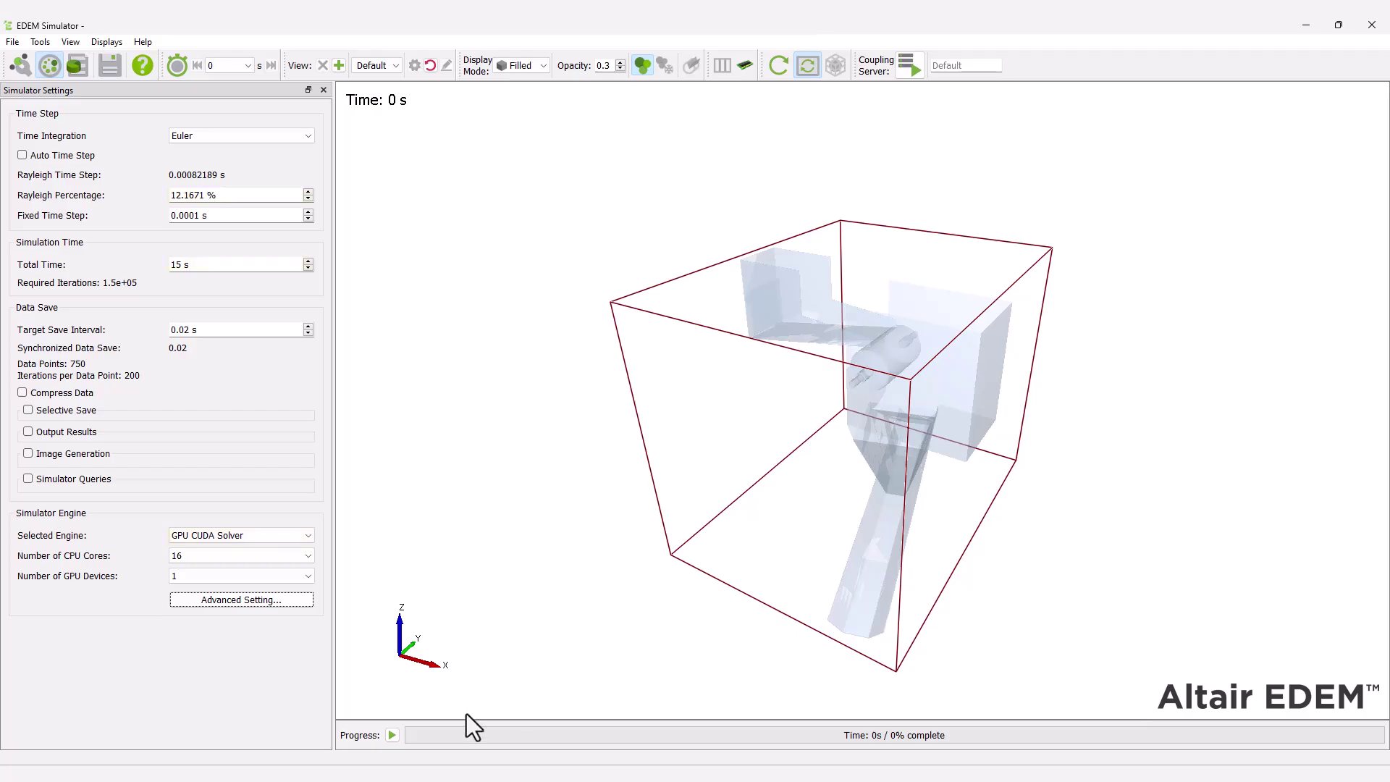
# Step: Run the 15 s simulation to completion and load its results in EDEM Analyst
pyautogui.click(392, 735)
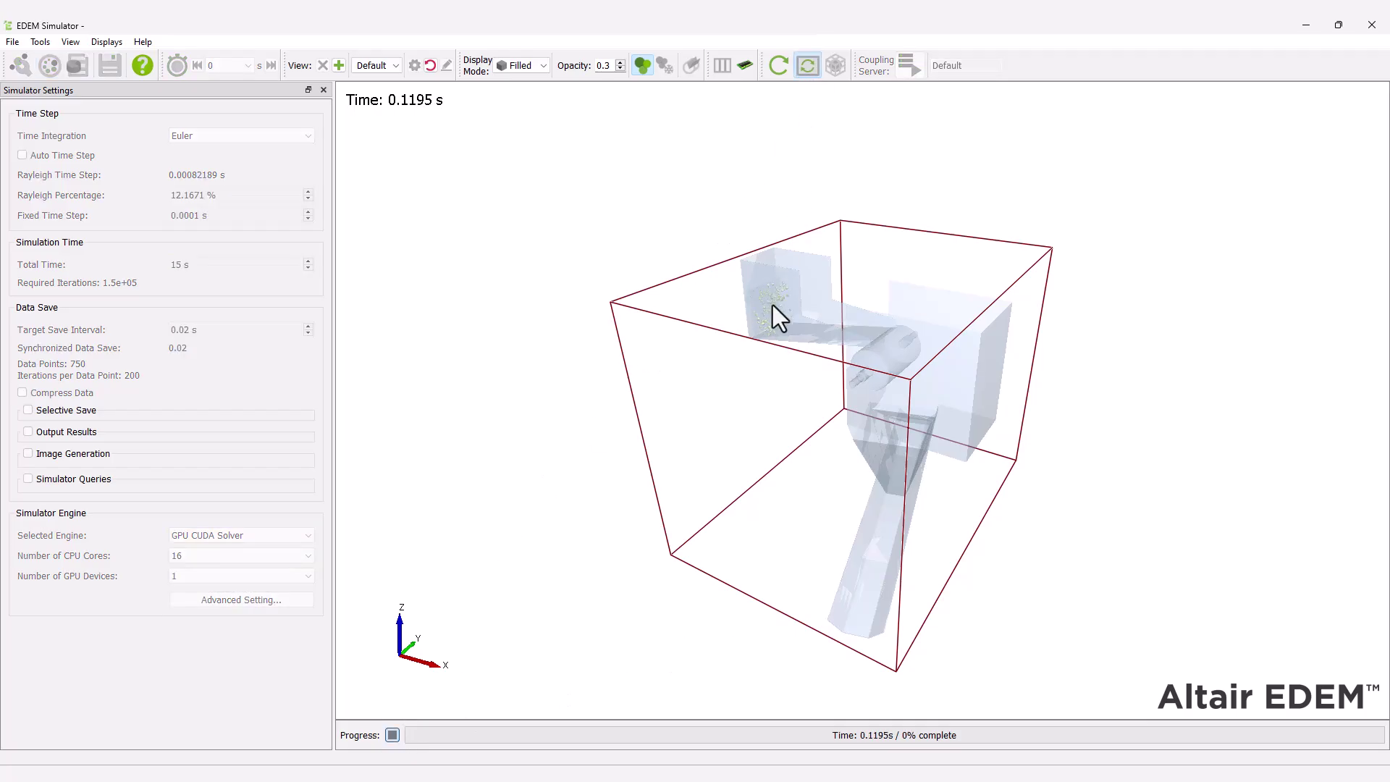
pyautogui.scroll(10, 772, 306)
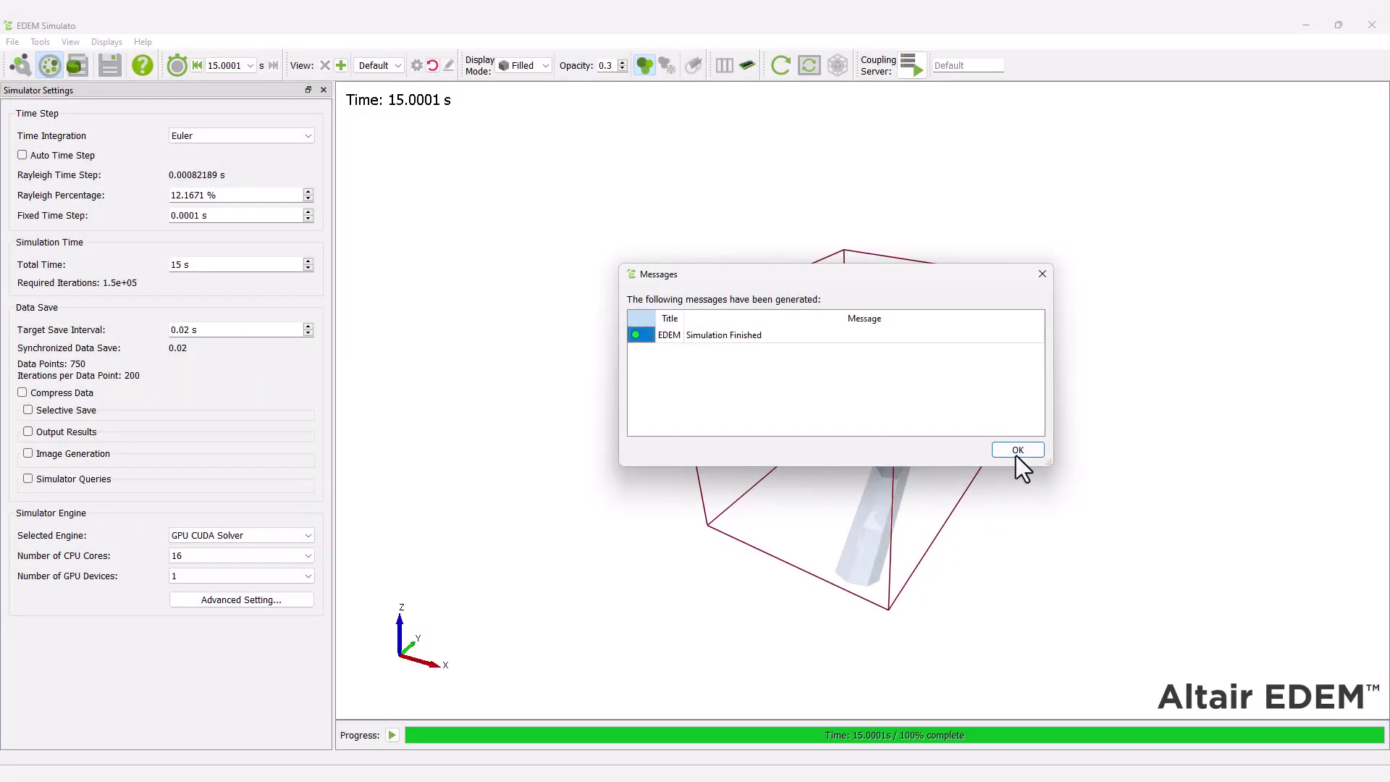
pyautogui.click(1012, 450)
pyautogui.click(76, 62)
pyautogui.click(45, 134)
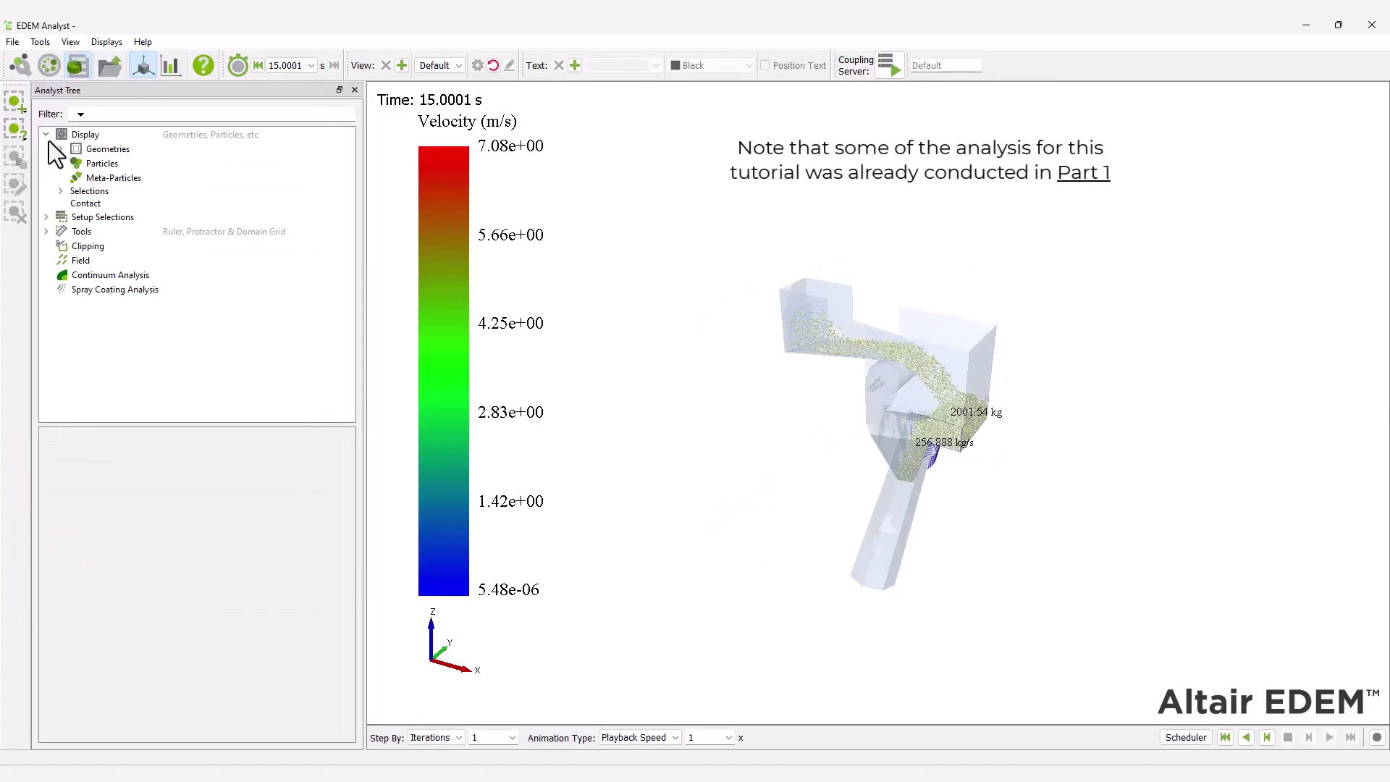
# Step: Draw all three rock particle types as cones
pyautogui.click(60, 163)
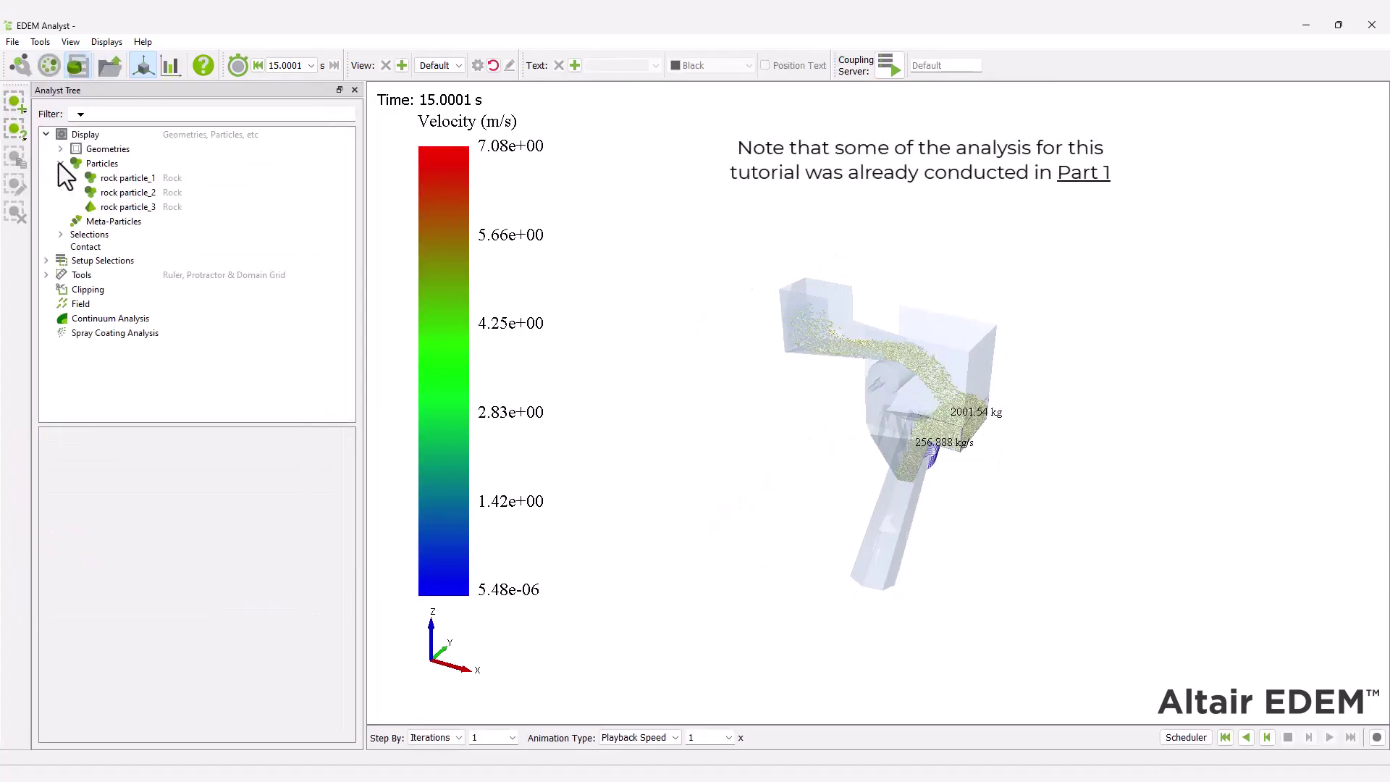
pyautogui.click(115, 165)
pyautogui.click(221, 462)
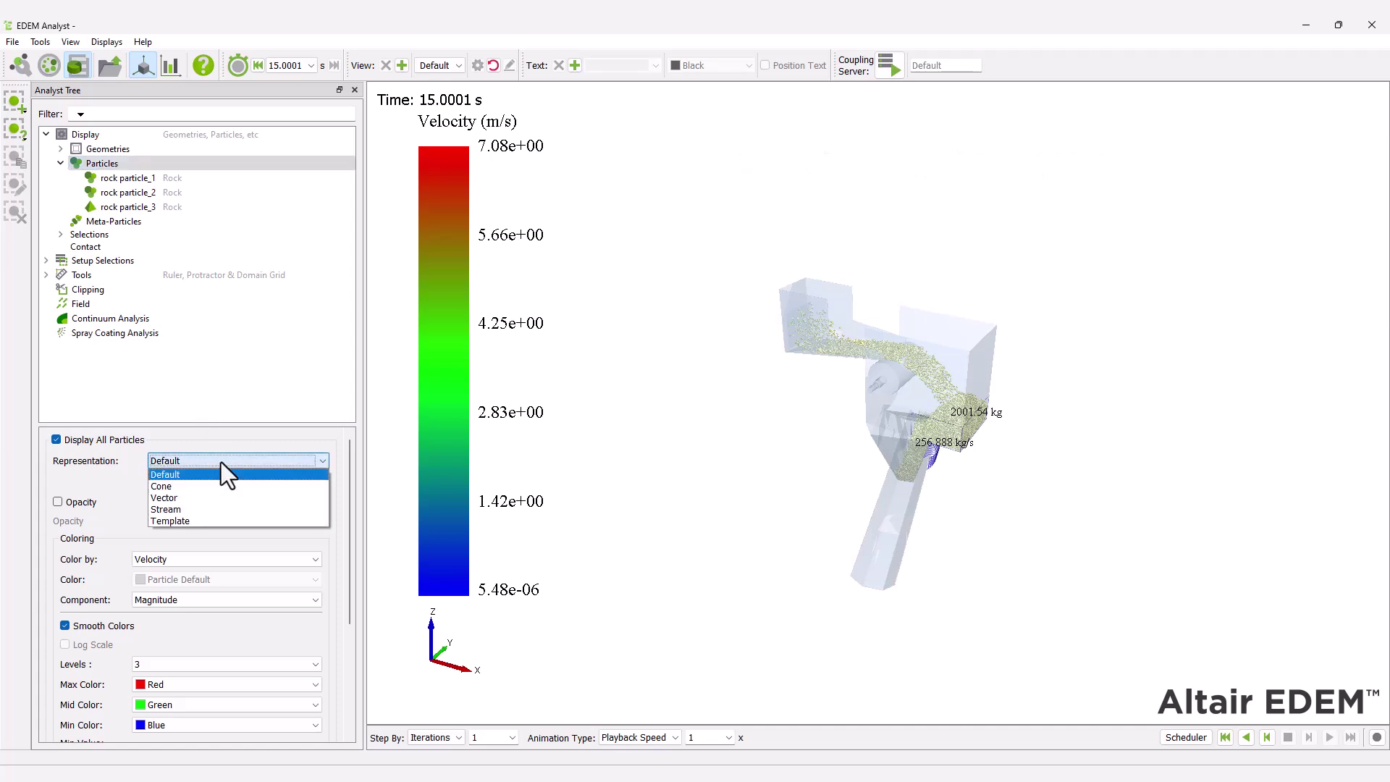
pyautogui.click(216, 488)
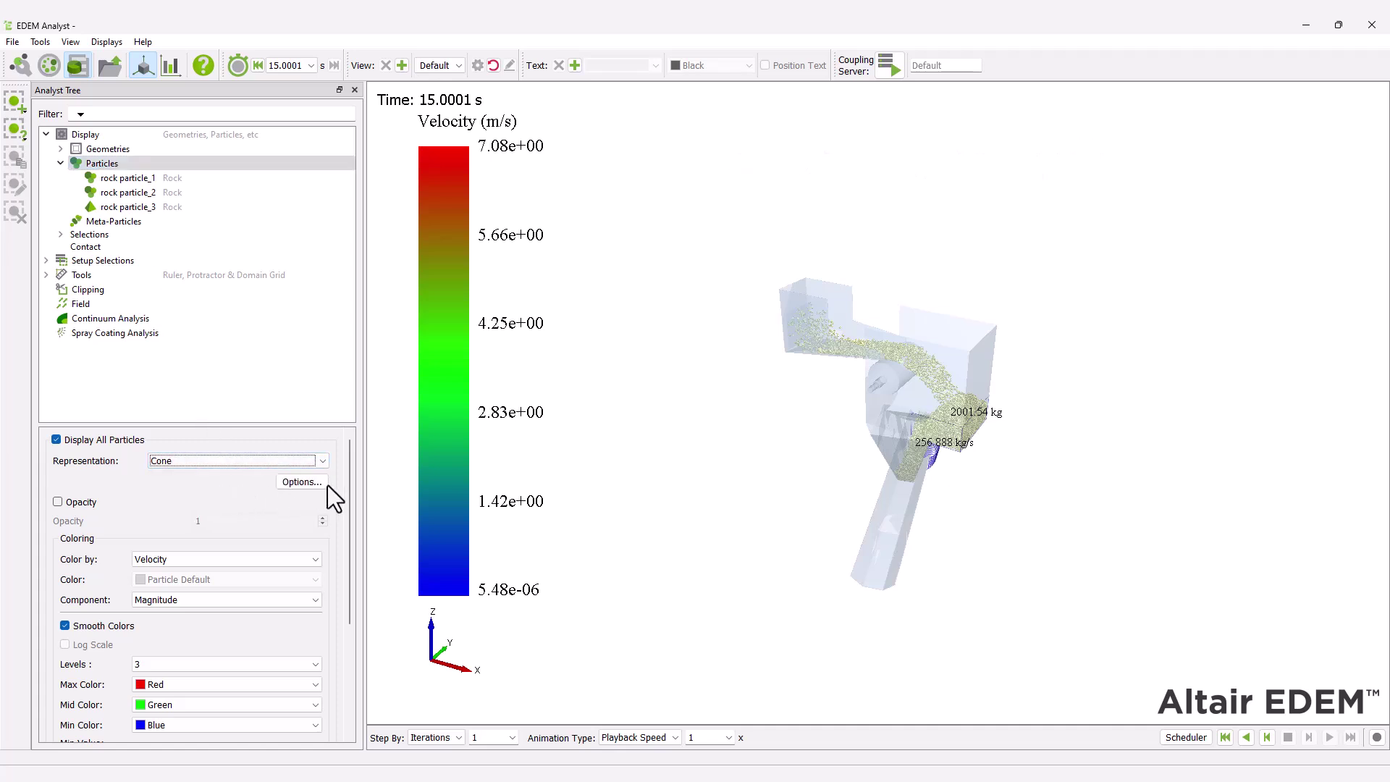
pyautogui.scroll(-5, 350, 488)
pyautogui.click(309, 727)
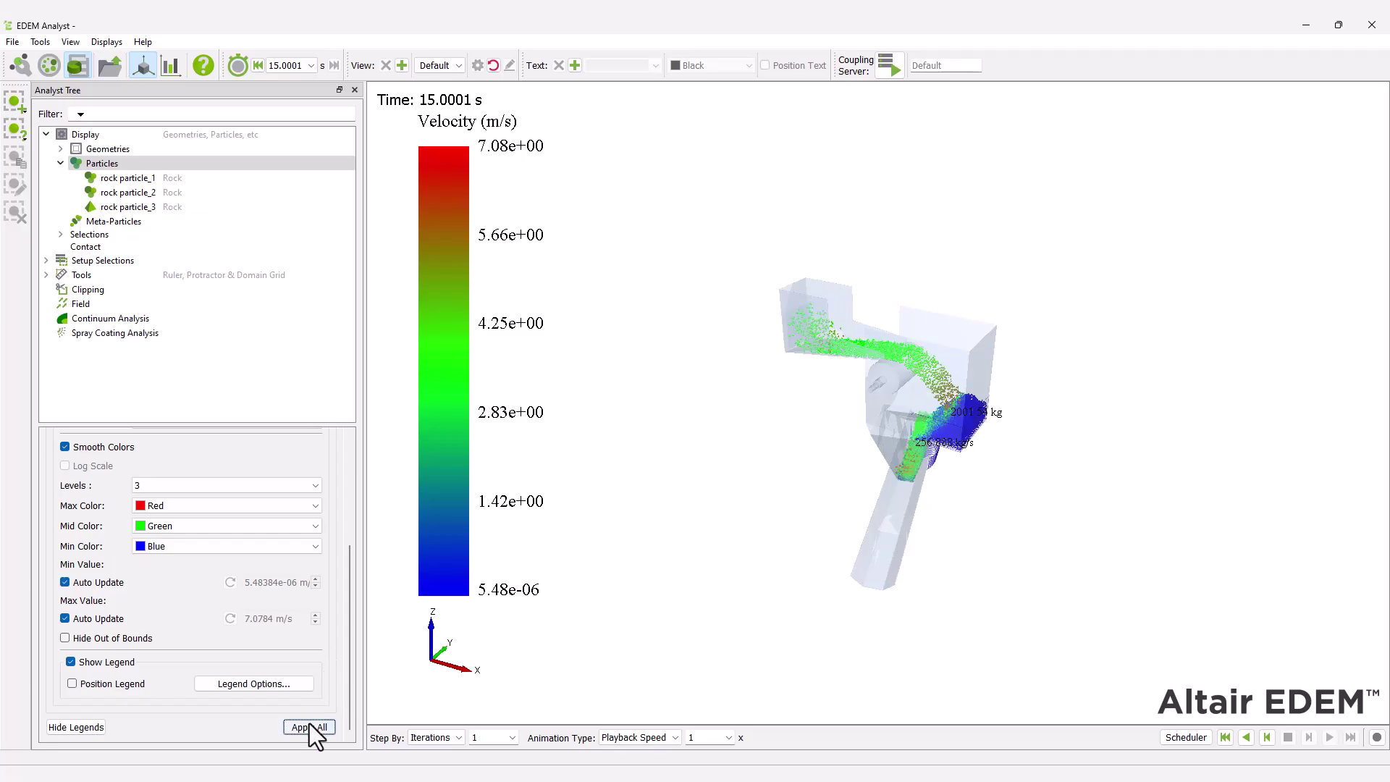
# Step: Switch the particle representation to velocity vectors
pyautogui.scroll(6, 900, 399)
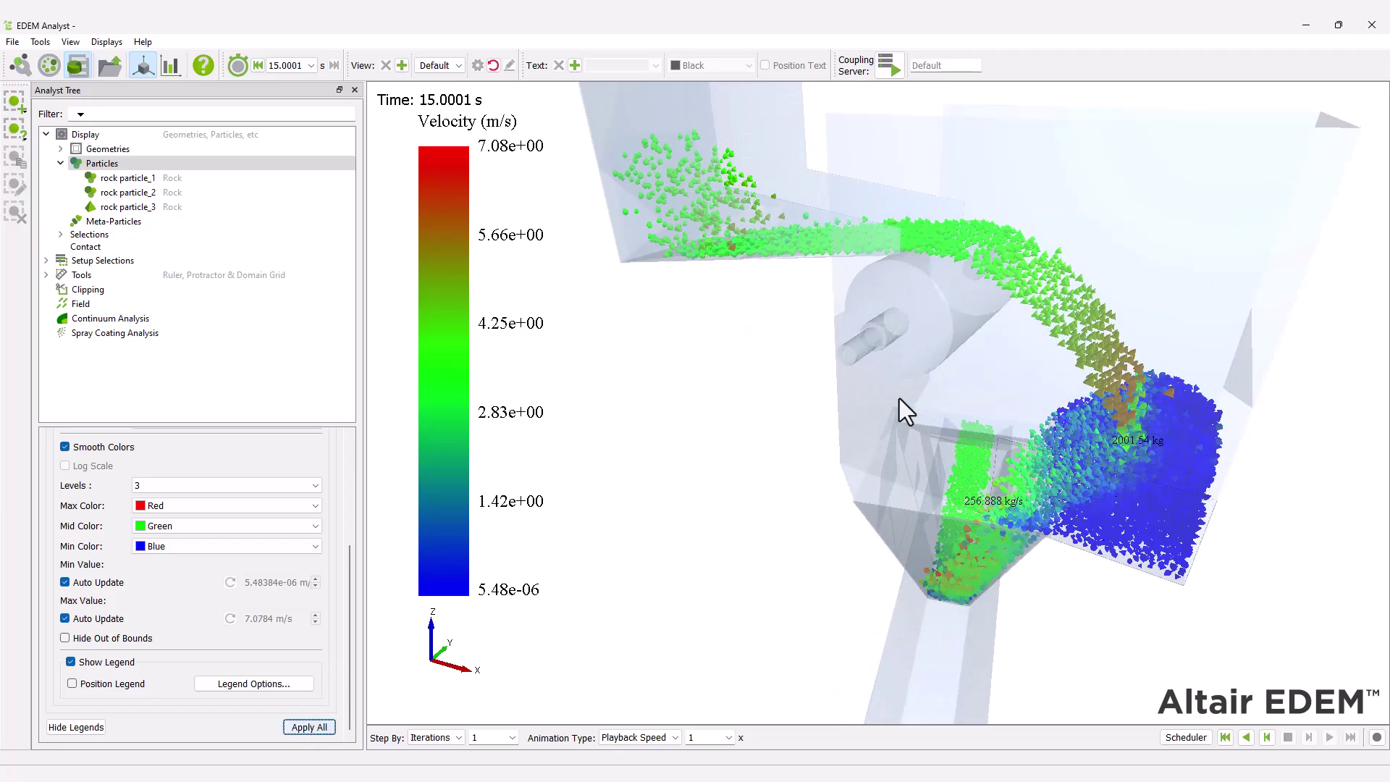
pyautogui.scroll(1, 900, 399)
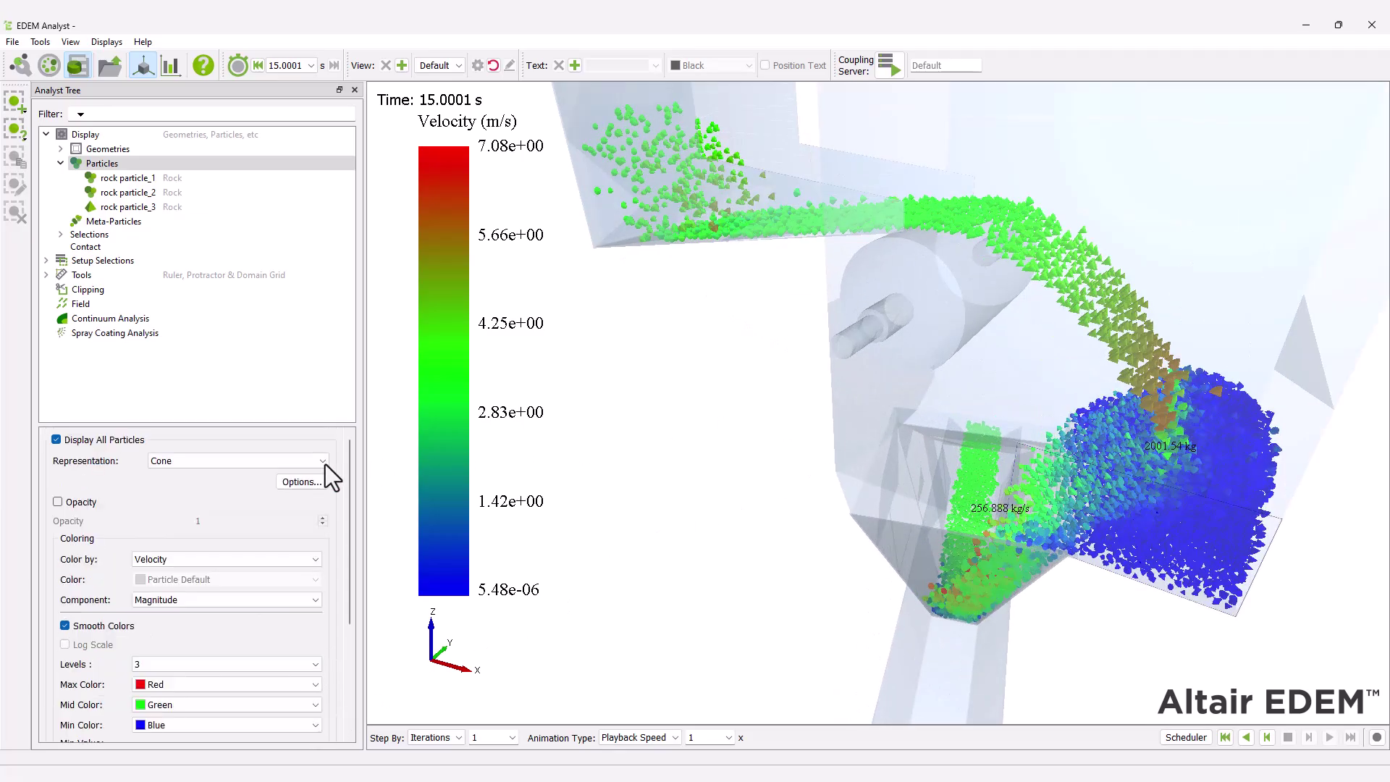
pyautogui.click(323, 461)
pyautogui.click(314, 494)
pyautogui.moveTo(353, 503); pyautogui.dragTo(341, 676)
pyautogui.click(322, 725)
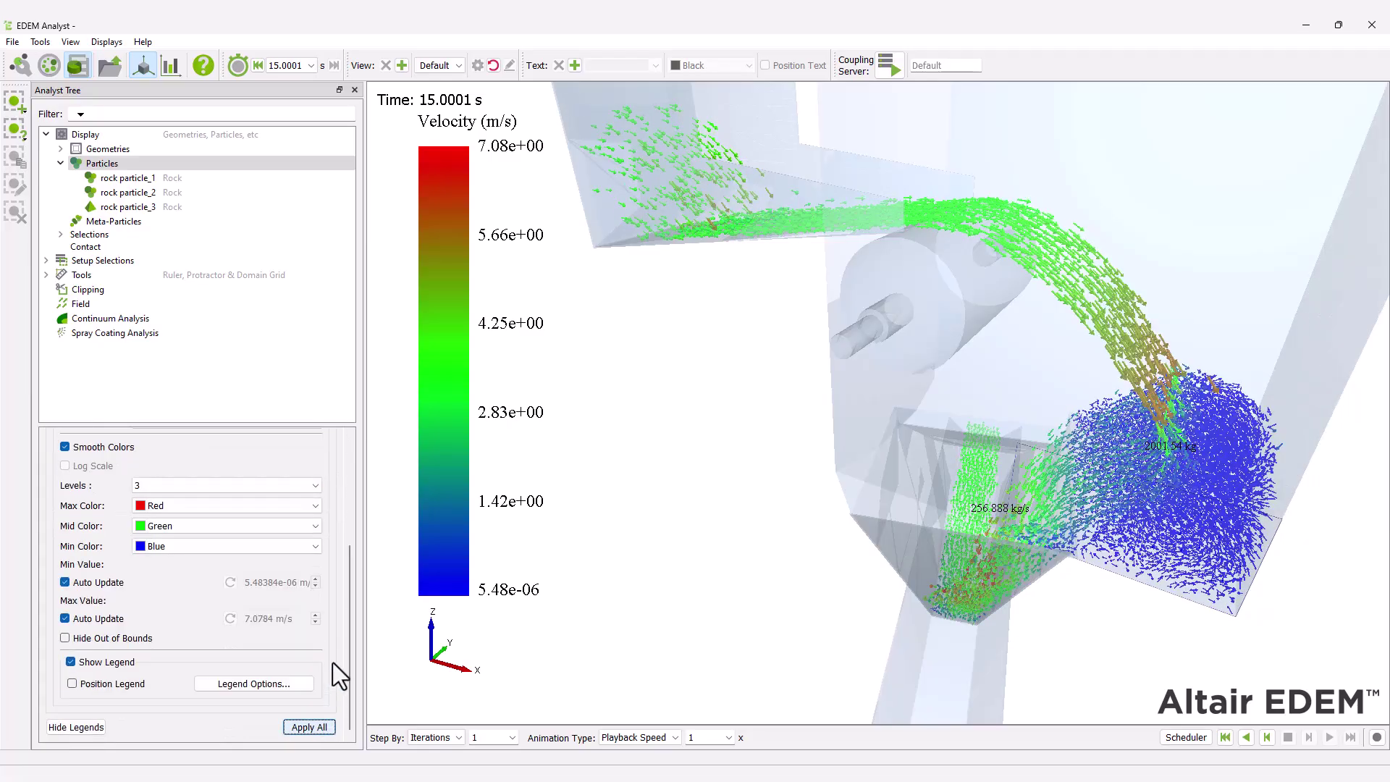
# Step: Show all rock particles as streams coloured by velocity
pyautogui.moveTo(348, 581); pyautogui.dragTo(339, 458)
pyautogui.click(323, 460)
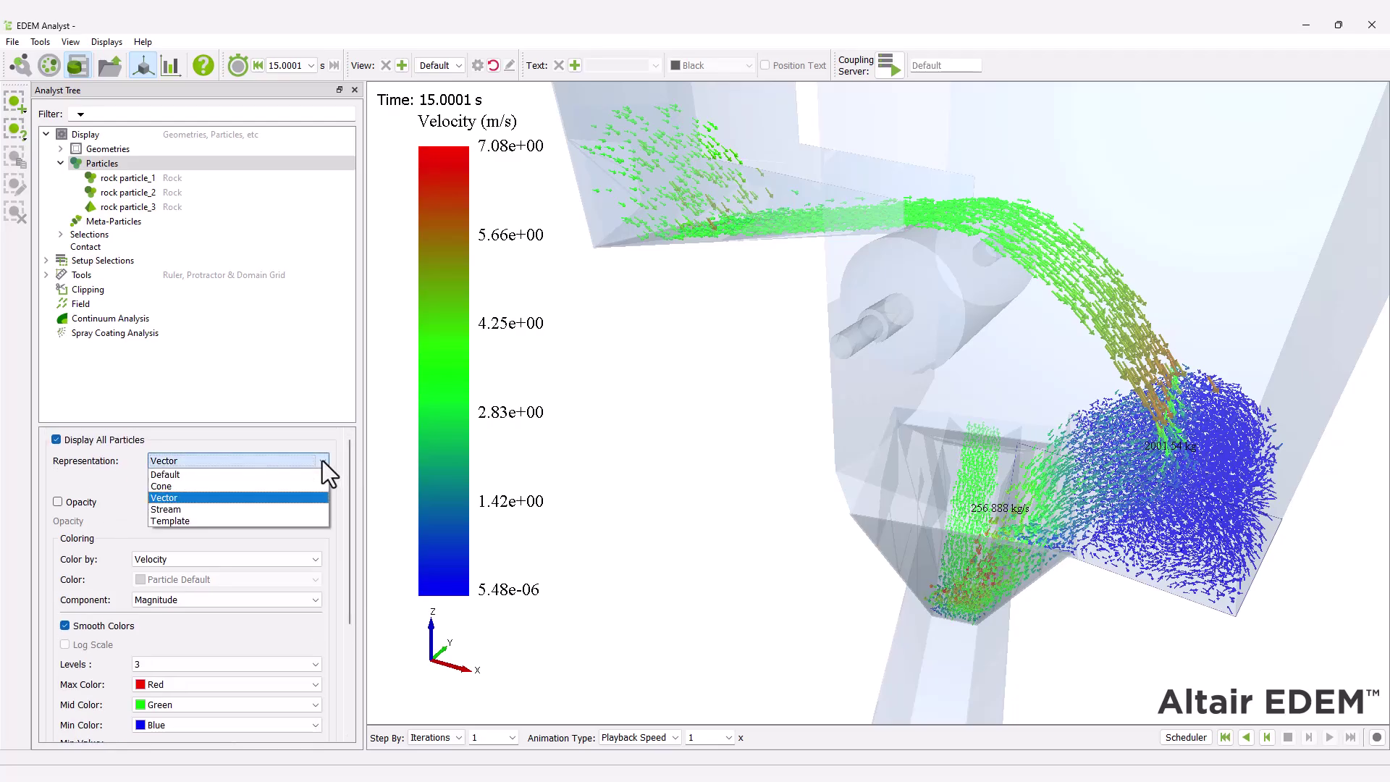
pyautogui.click(291, 510)
pyautogui.moveTo(346, 510); pyautogui.dragTo(338, 671)
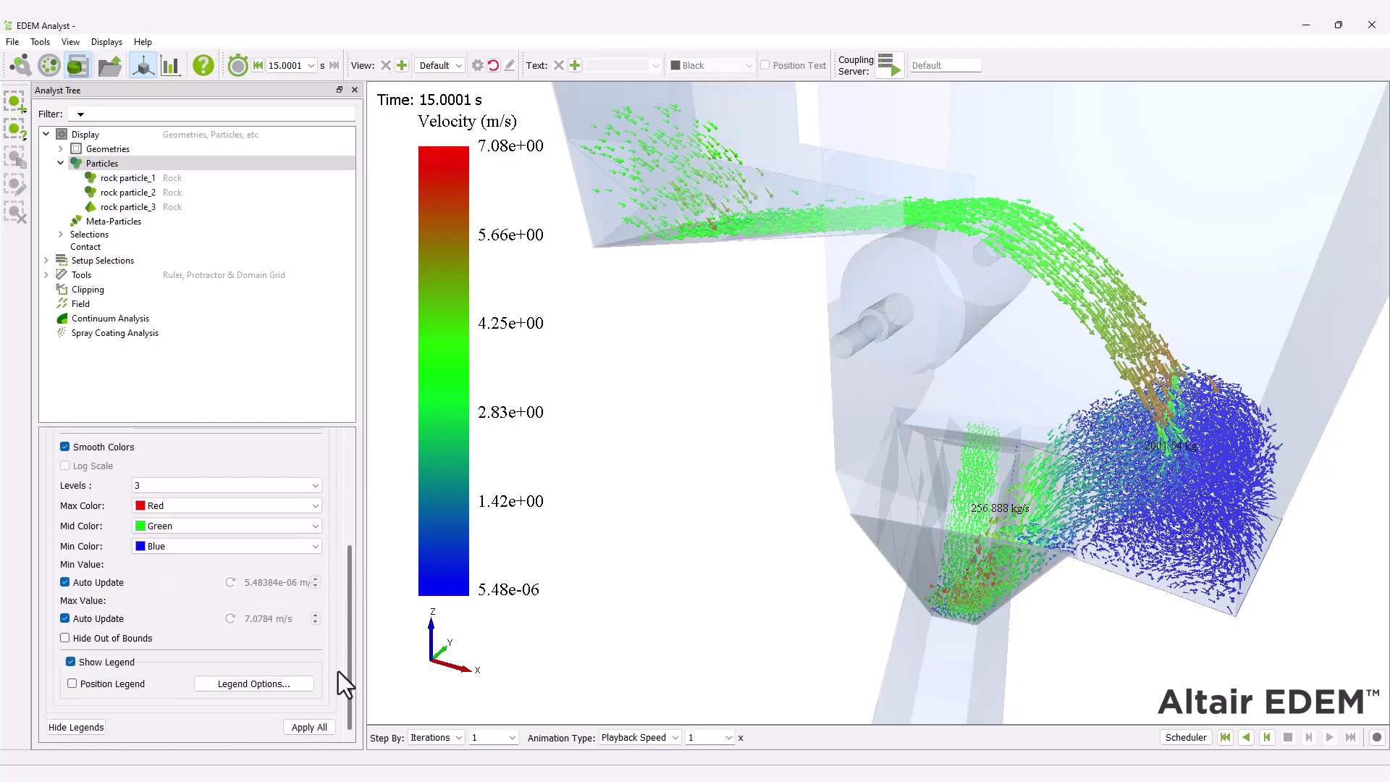
pyautogui.click(307, 727)
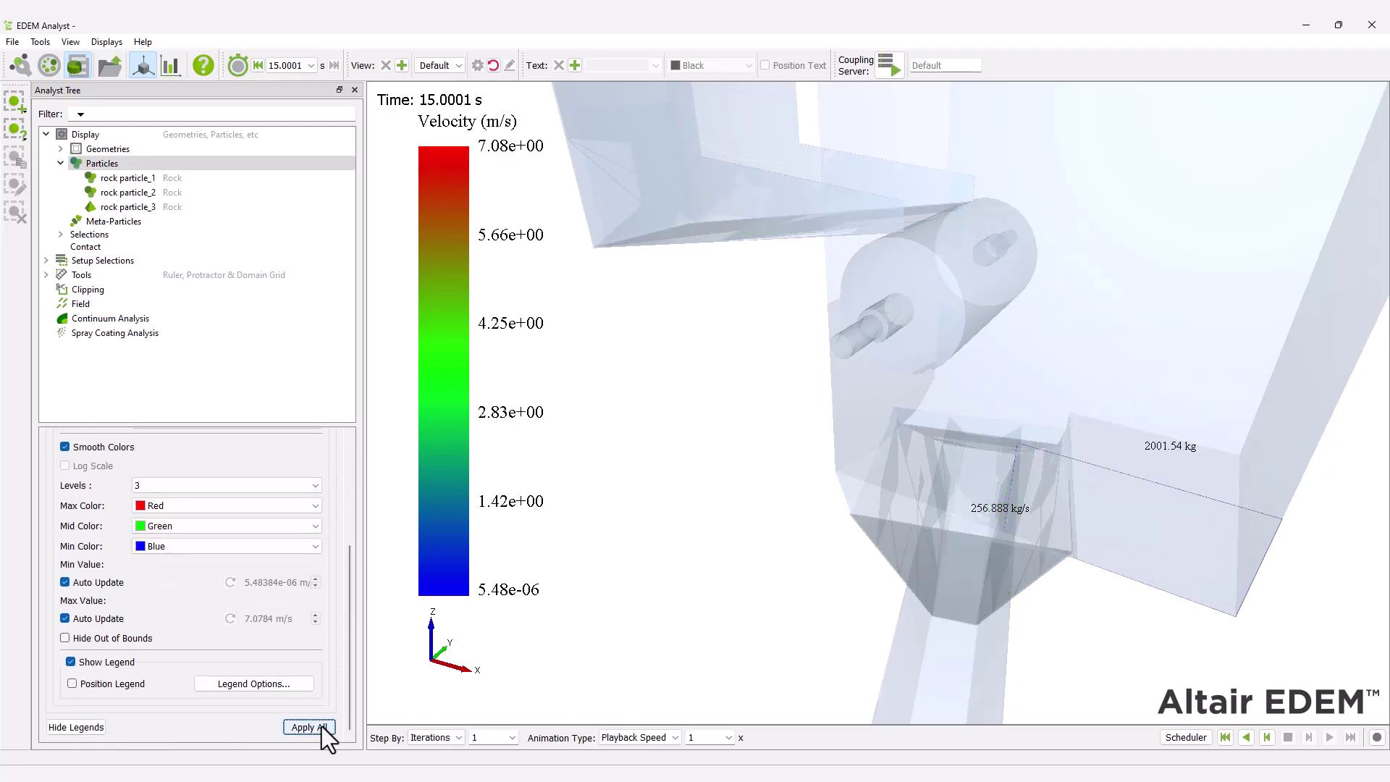
# Step: Rewind and replay the simulation to watch the velocity-coloured streams
pyautogui.click(1225, 737)
pyautogui.click(1330, 737)
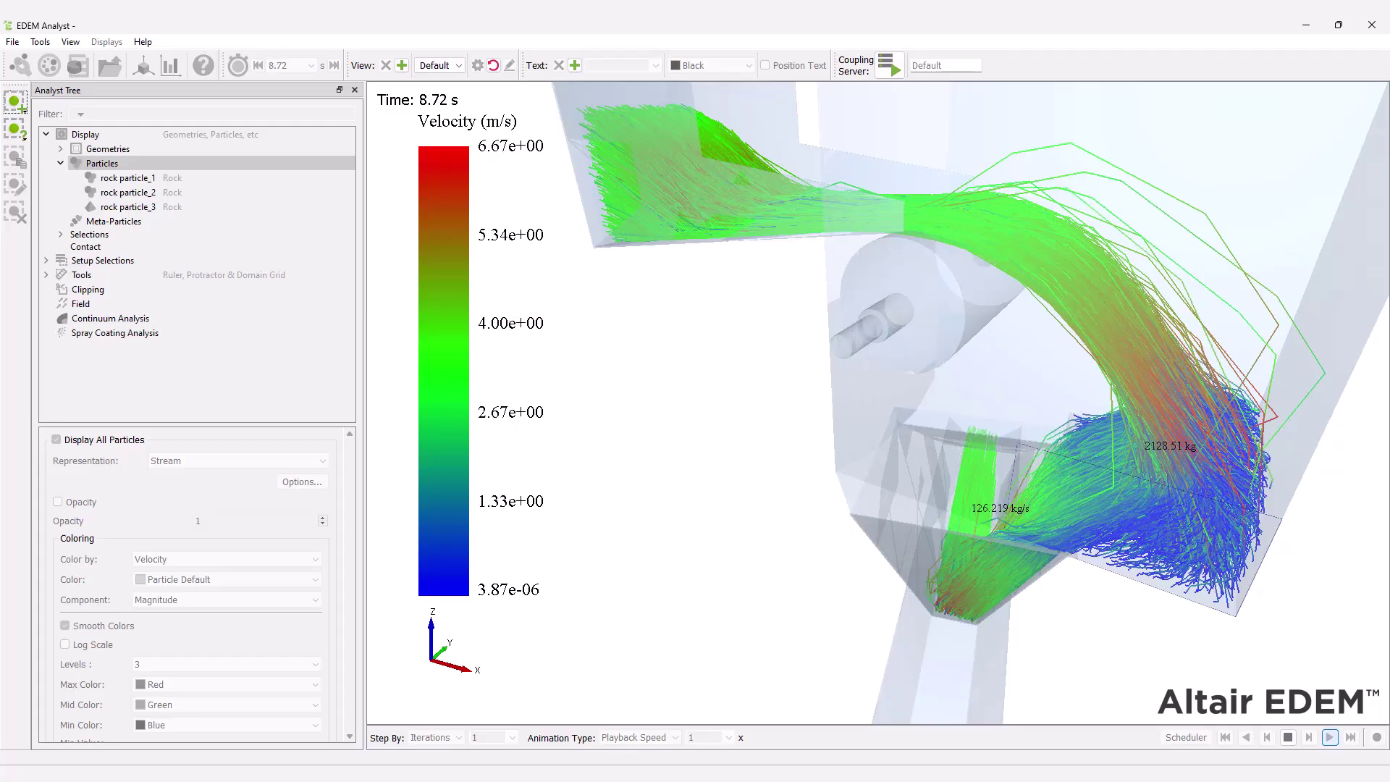
pyautogui.scroll(1, 796, 460)
pyautogui.scroll(-3, 797, 460)
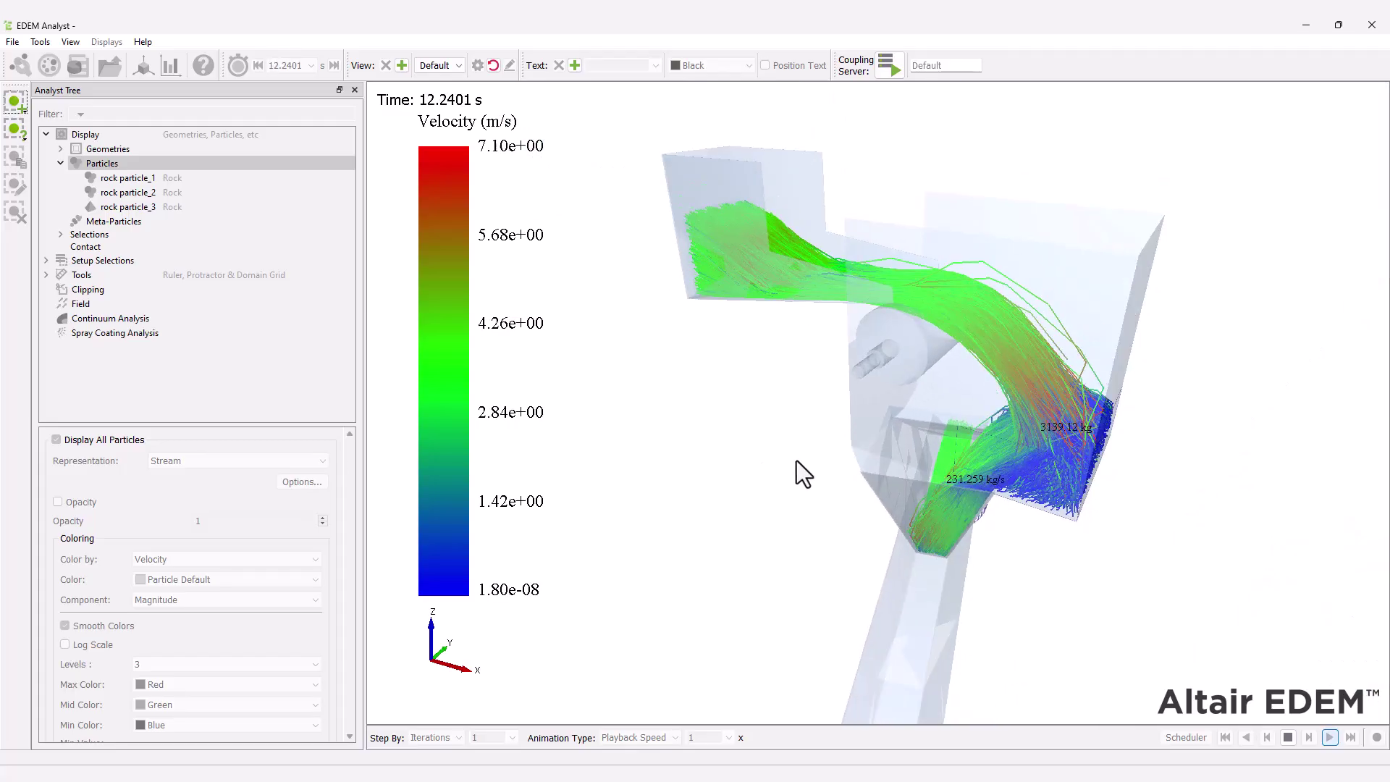
# Step: Set the particle representation back to Default
pyautogui.click(293, 466)
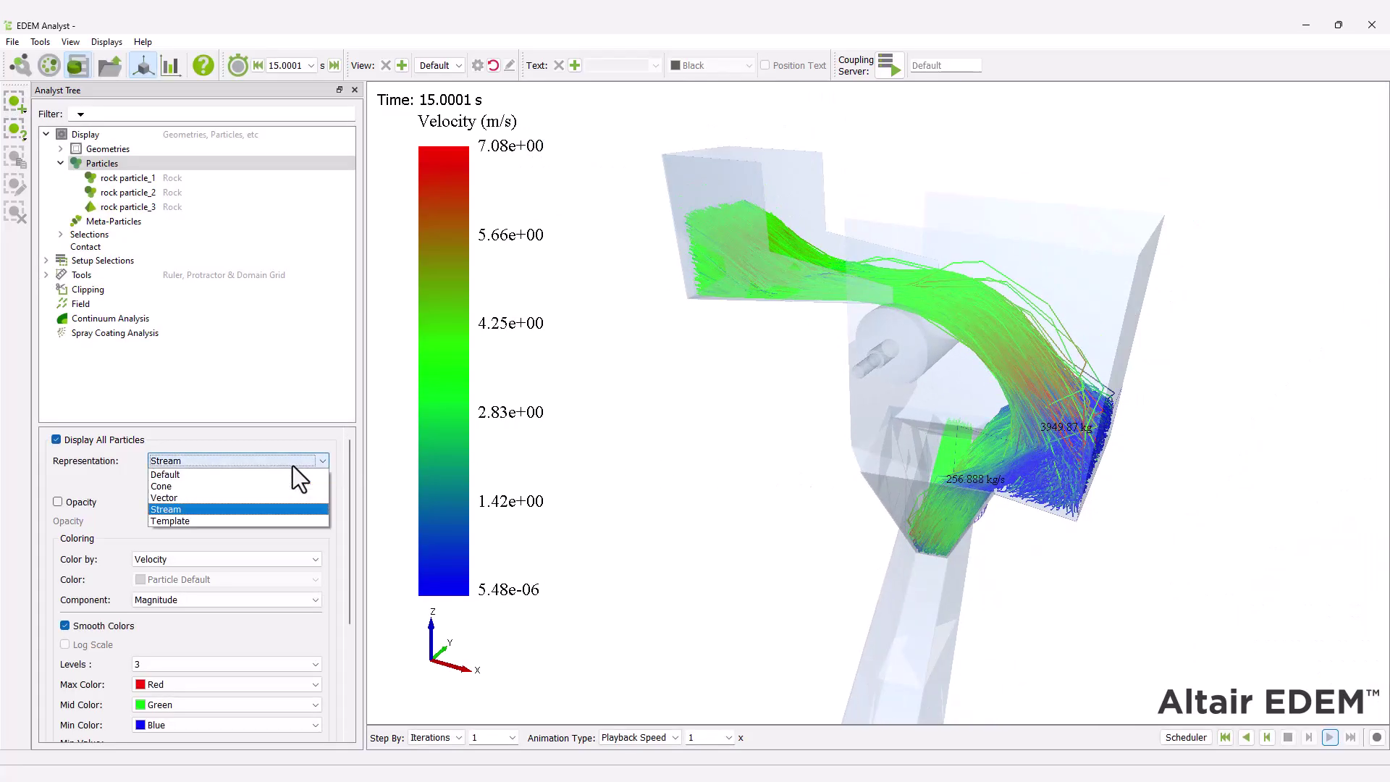
pyautogui.click(291, 475)
pyautogui.moveTo(350, 481); pyautogui.dragTo(348, 706)
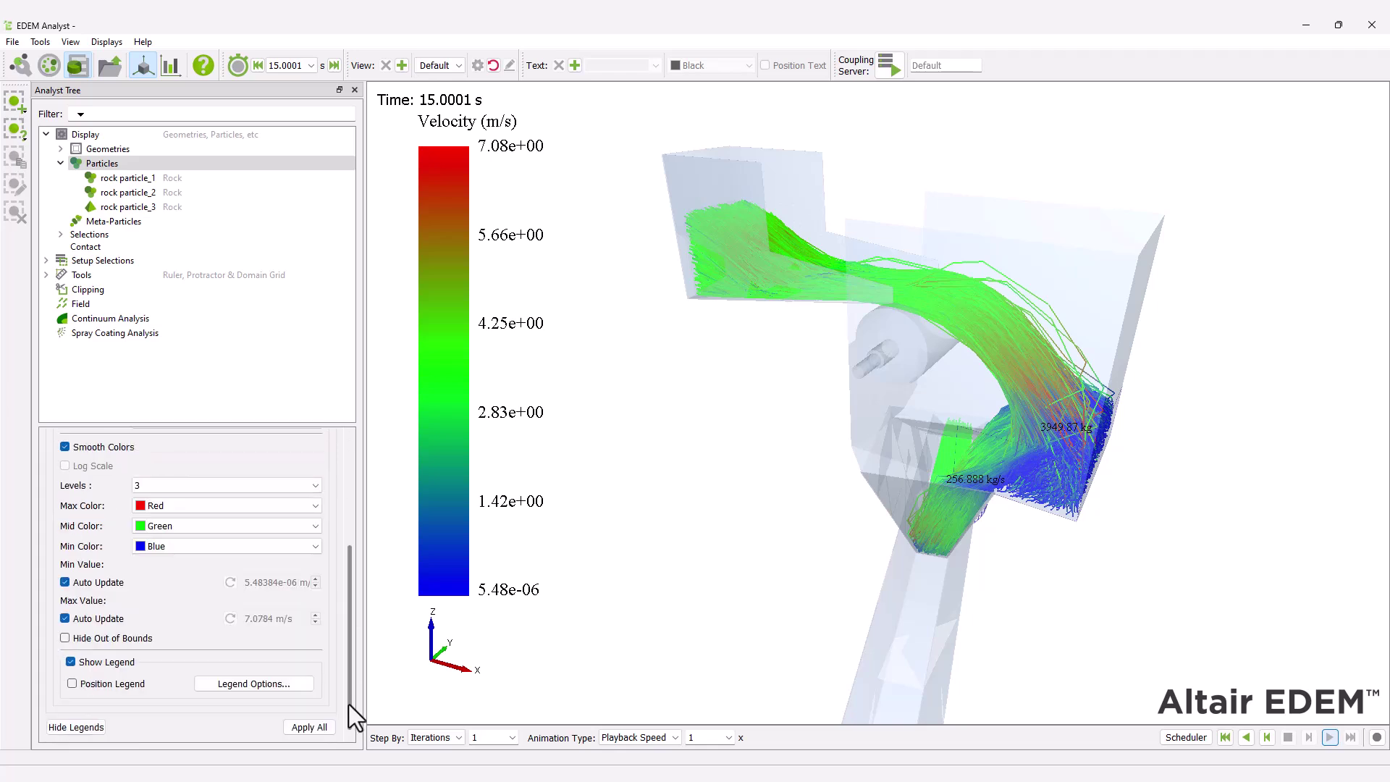
# Step: Apply the default look, then draw rock particle_1 with the Rock_Template1 shape
pyautogui.click(316, 725)
pyautogui.click(127, 177)
pyautogui.click(189, 463)
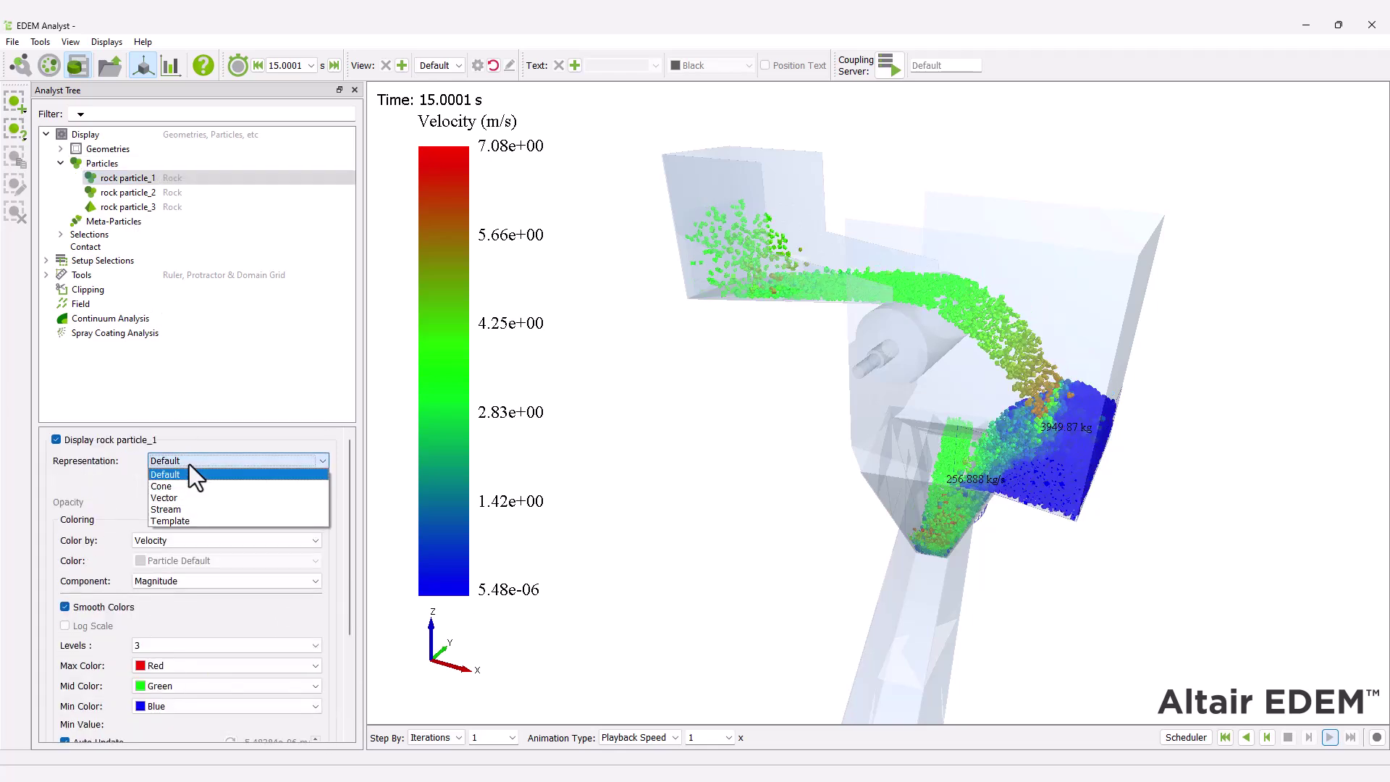
pyautogui.click(188, 520)
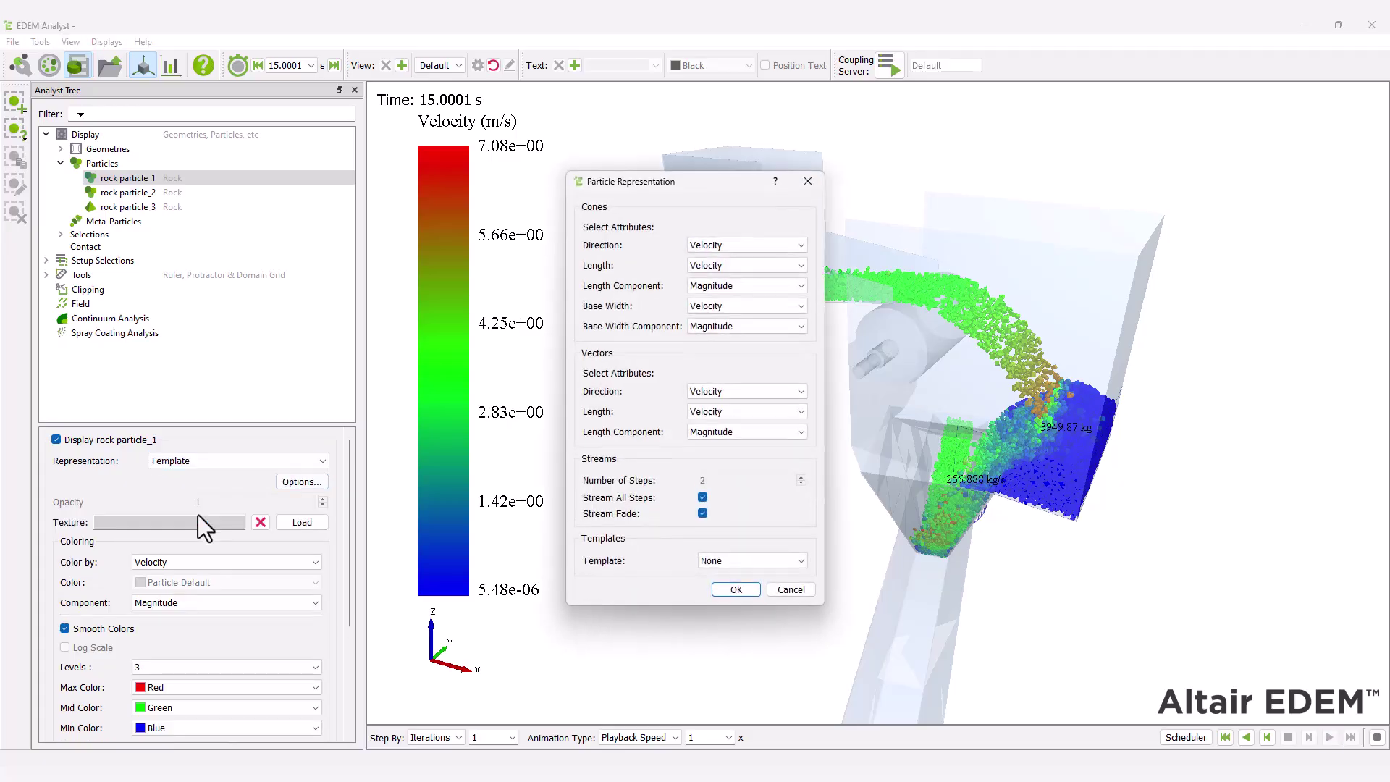
pyautogui.click(741, 563)
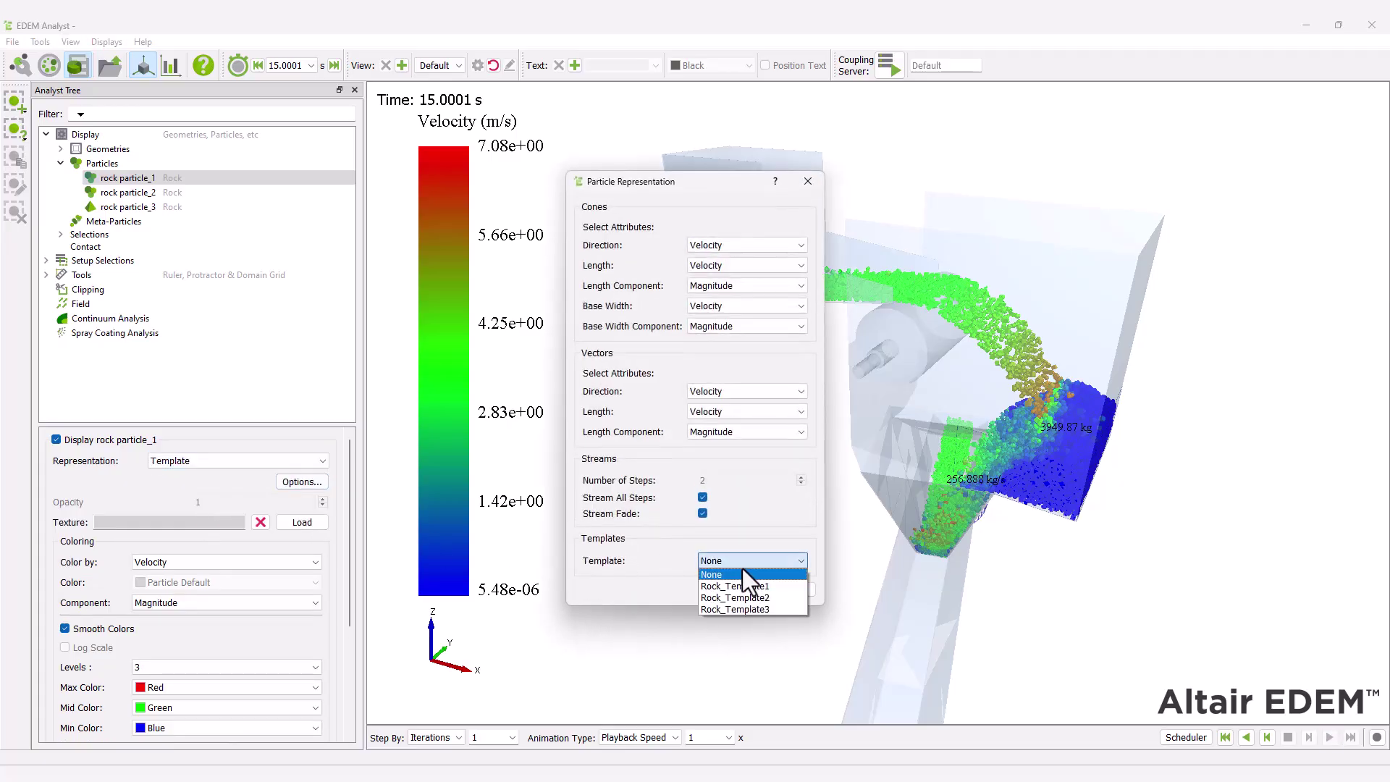
pyautogui.click(745, 585)
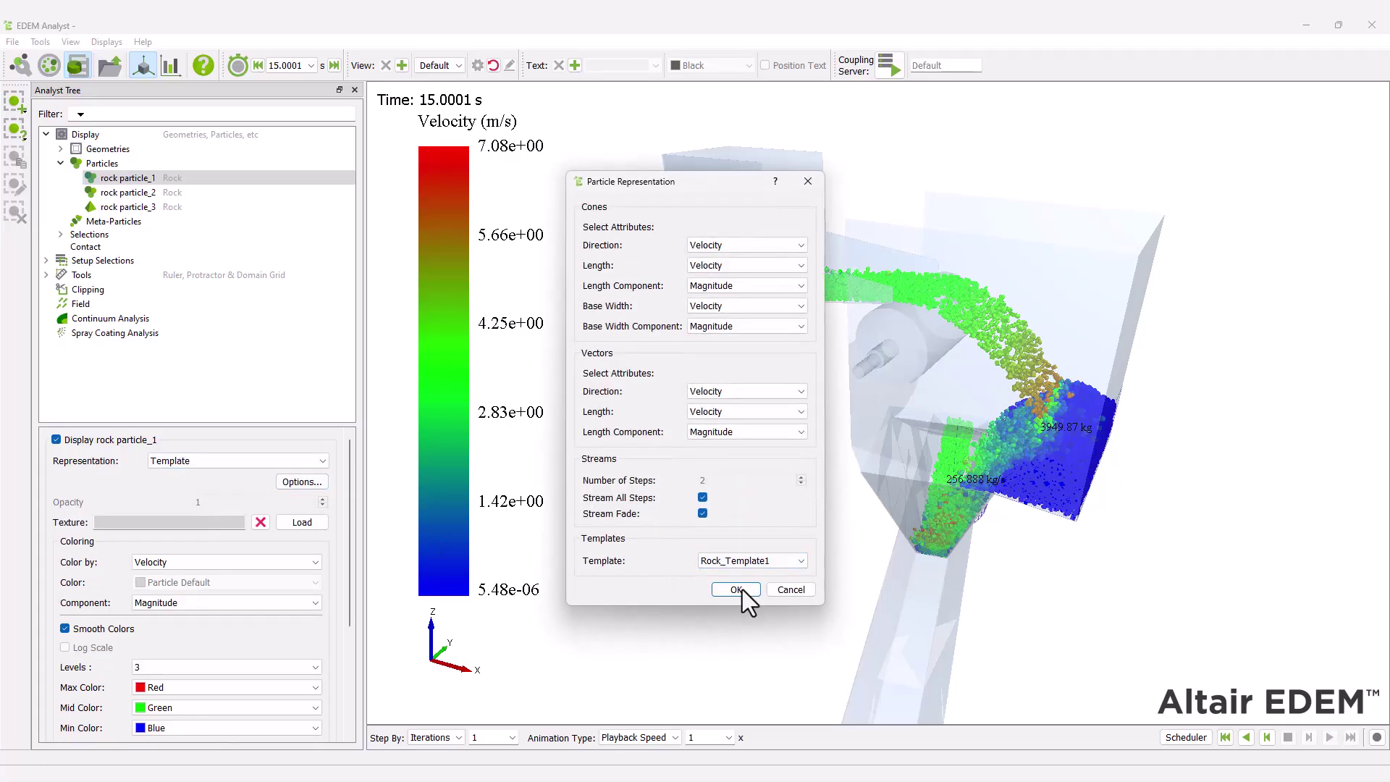
pyautogui.click(737, 590)
# Step: Draw rock particle_2 with the Rock_Template2 template shape
pyautogui.click(148, 194)
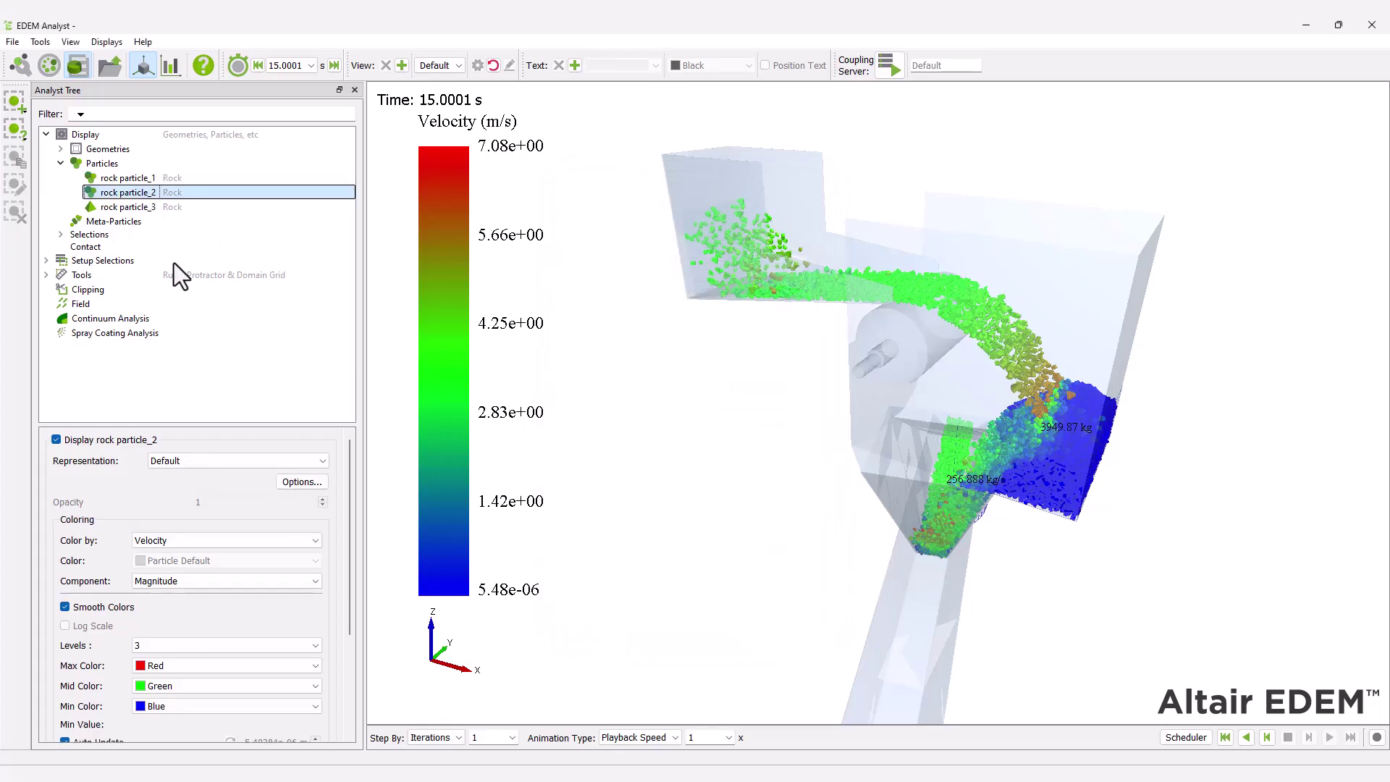
pyautogui.click(258, 459)
pyautogui.click(251, 520)
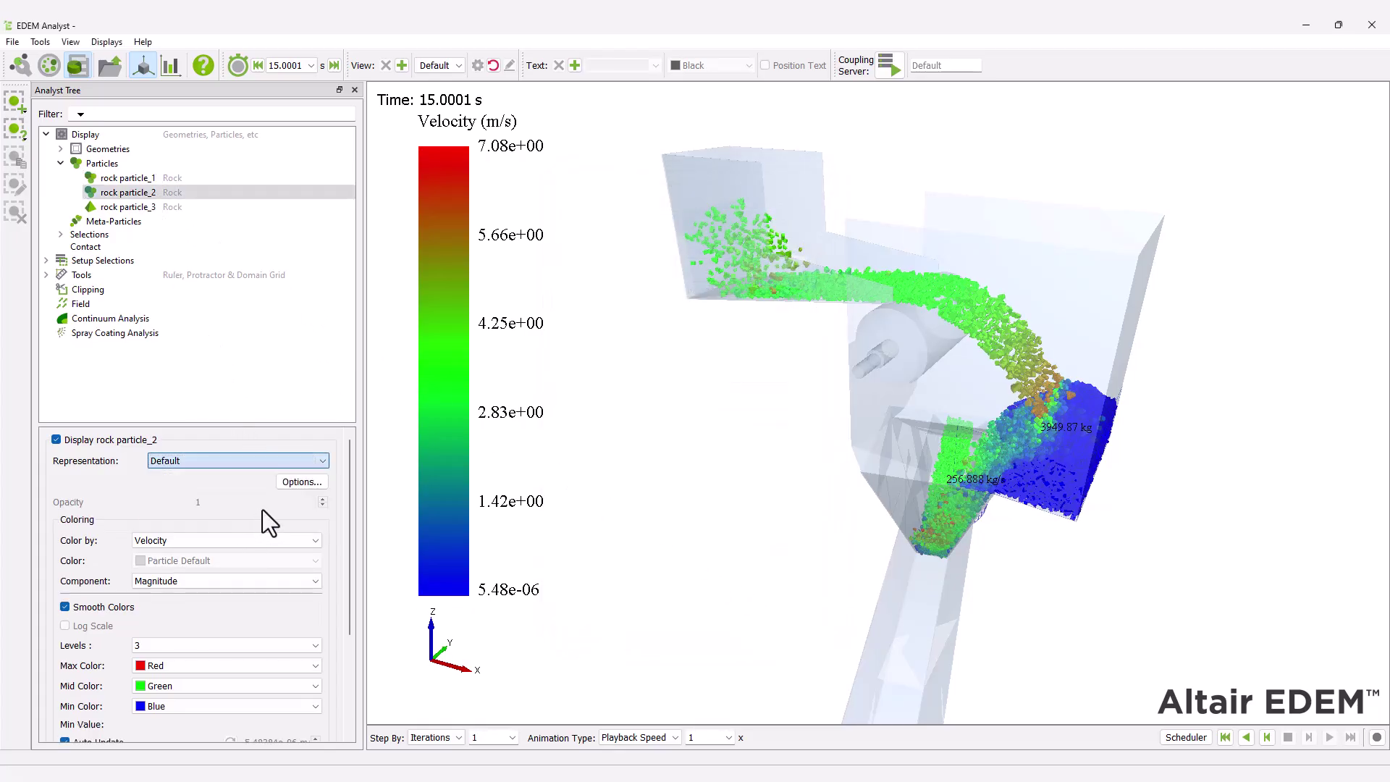
pyautogui.click(297, 487)
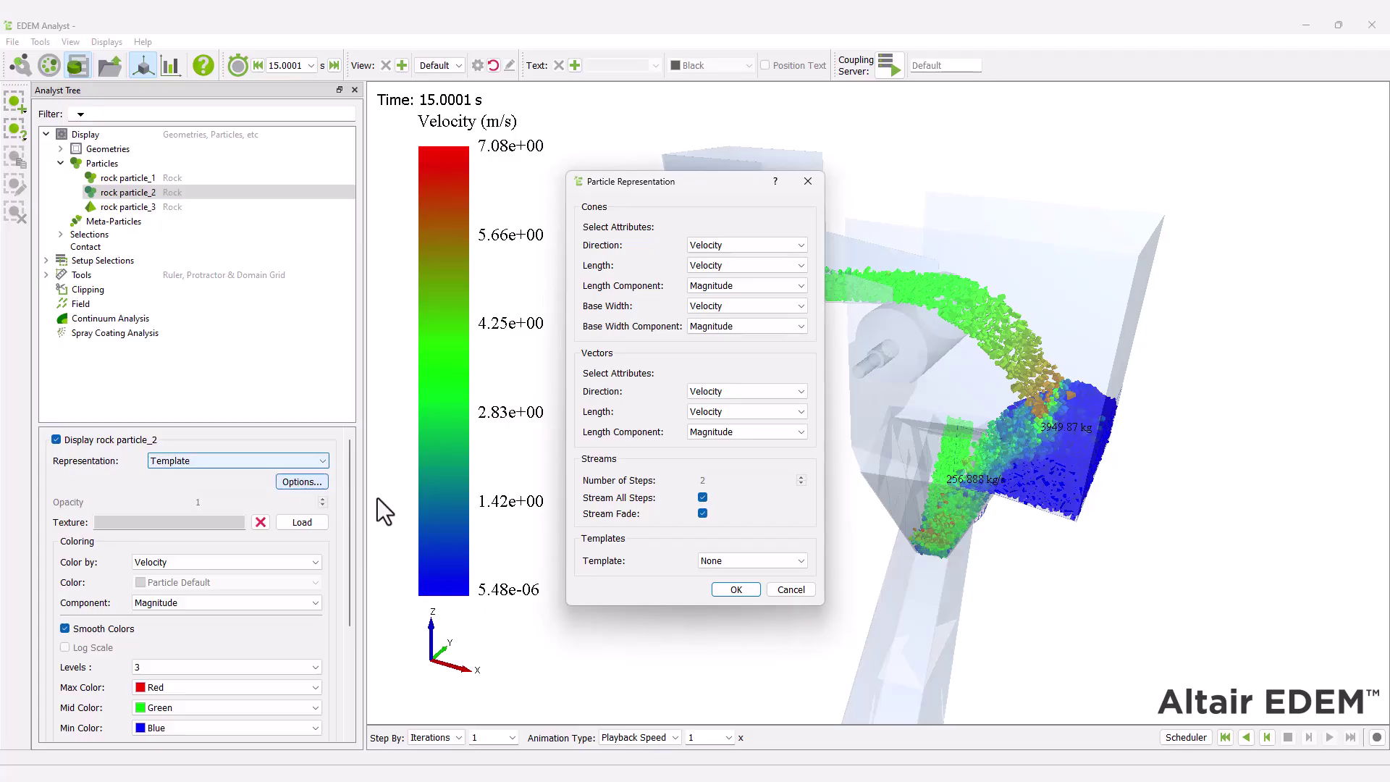
pyautogui.click(718, 560)
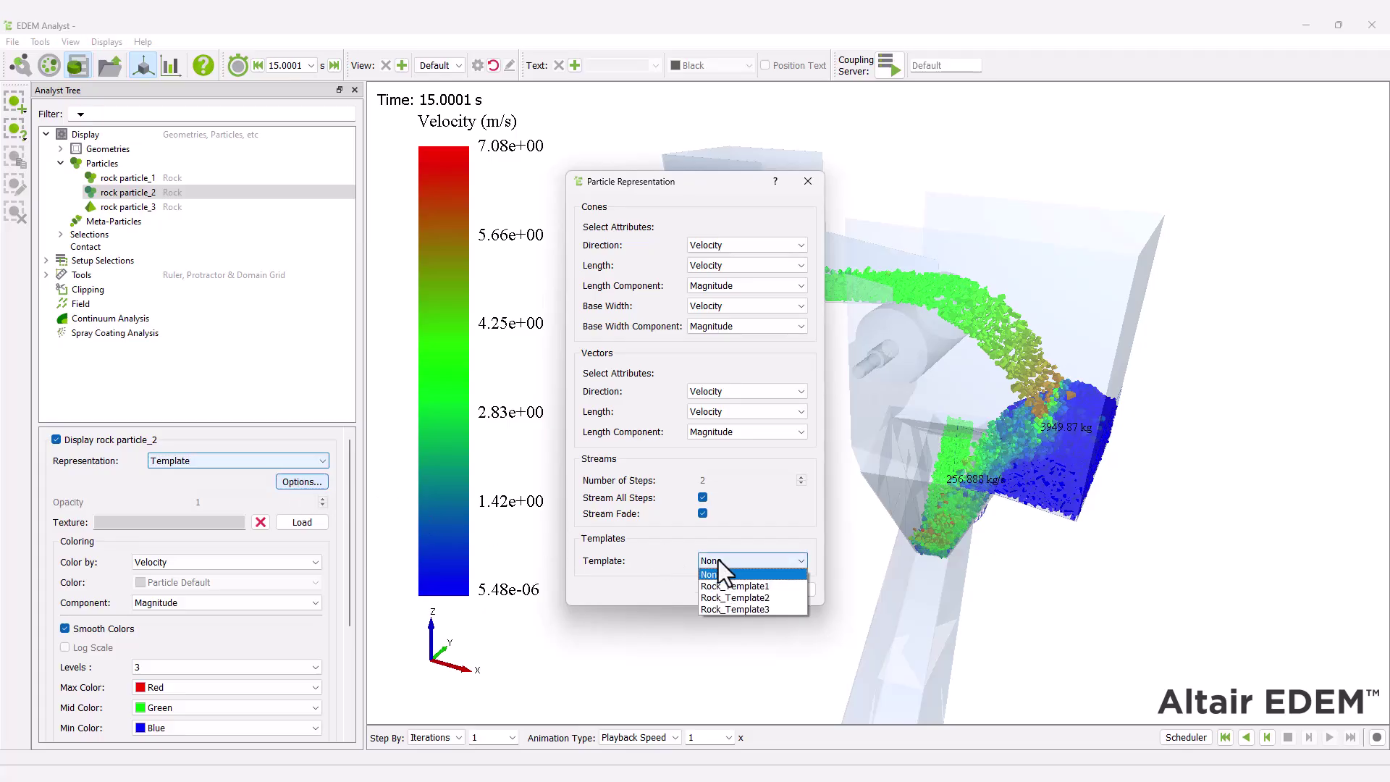
pyautogui.click(727, 597)
pyautogui.click(733, 591)
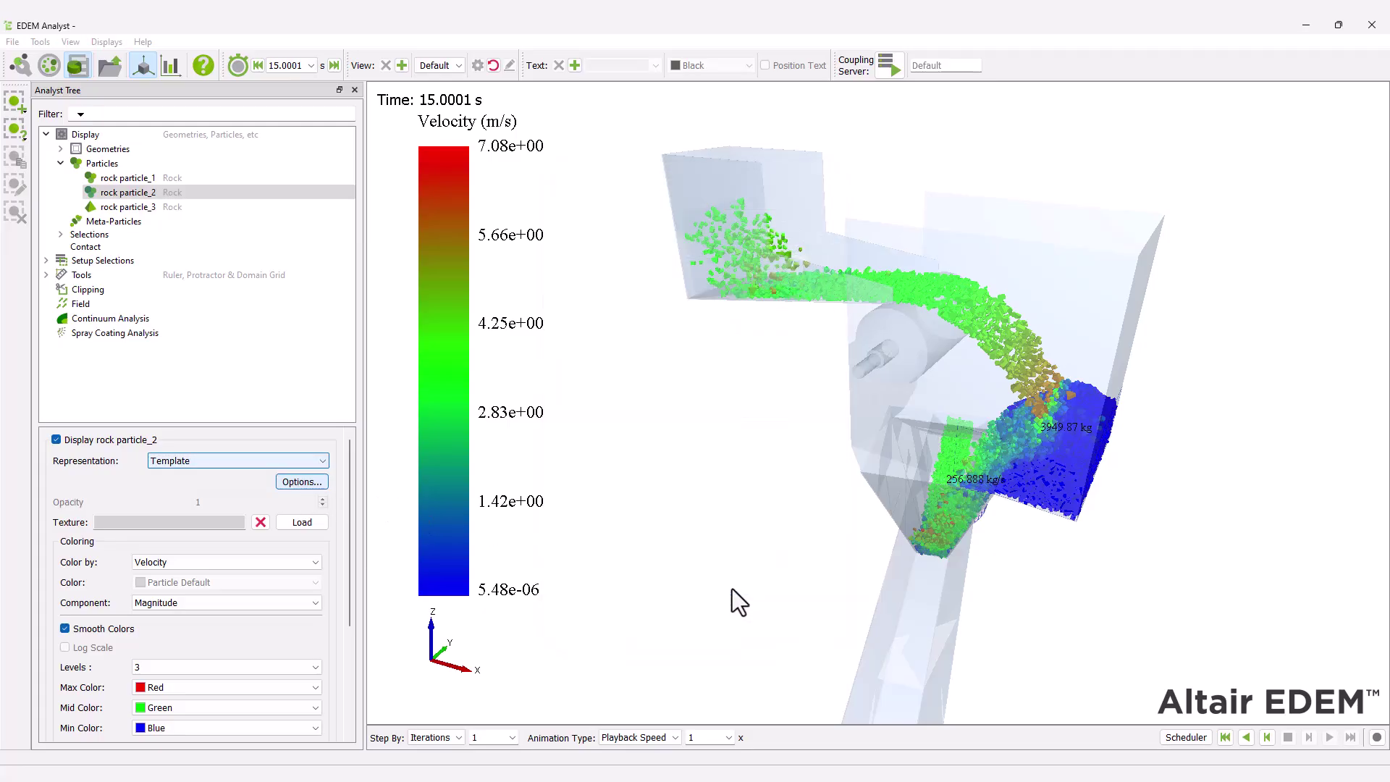
# Step: Colour rock particle_1 by velocity with a yellow minimum and a custom orange middle colour
pyautogui.press('Up')
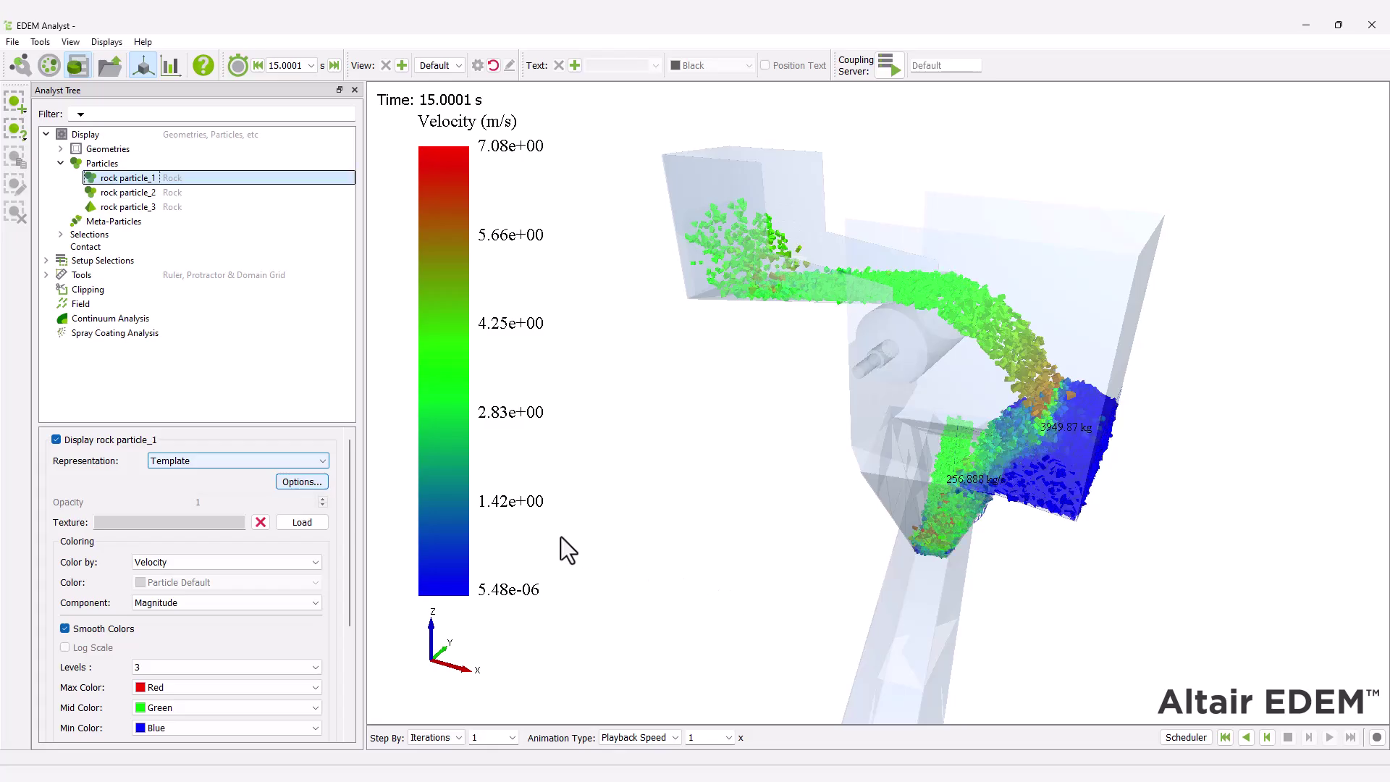
pyautogui.moveTo(349, 472); pyautogui.dragTo(354, 553)
pyautogui.click(312, 468)
pyautogui.click(311, 468)
pyautogui.click(285, 581)
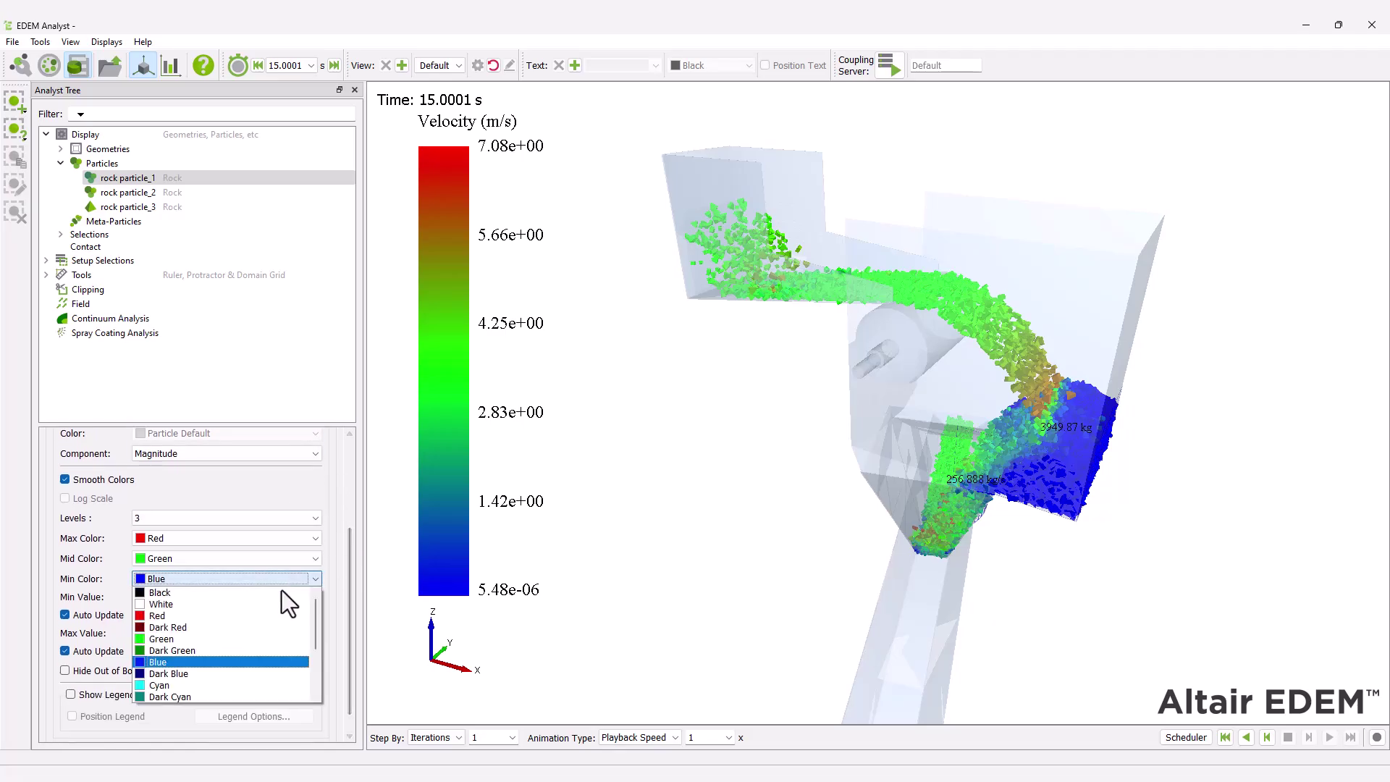
pyautogui.scroll(-2, 276, 604)
pyautogui.click(251, 639)
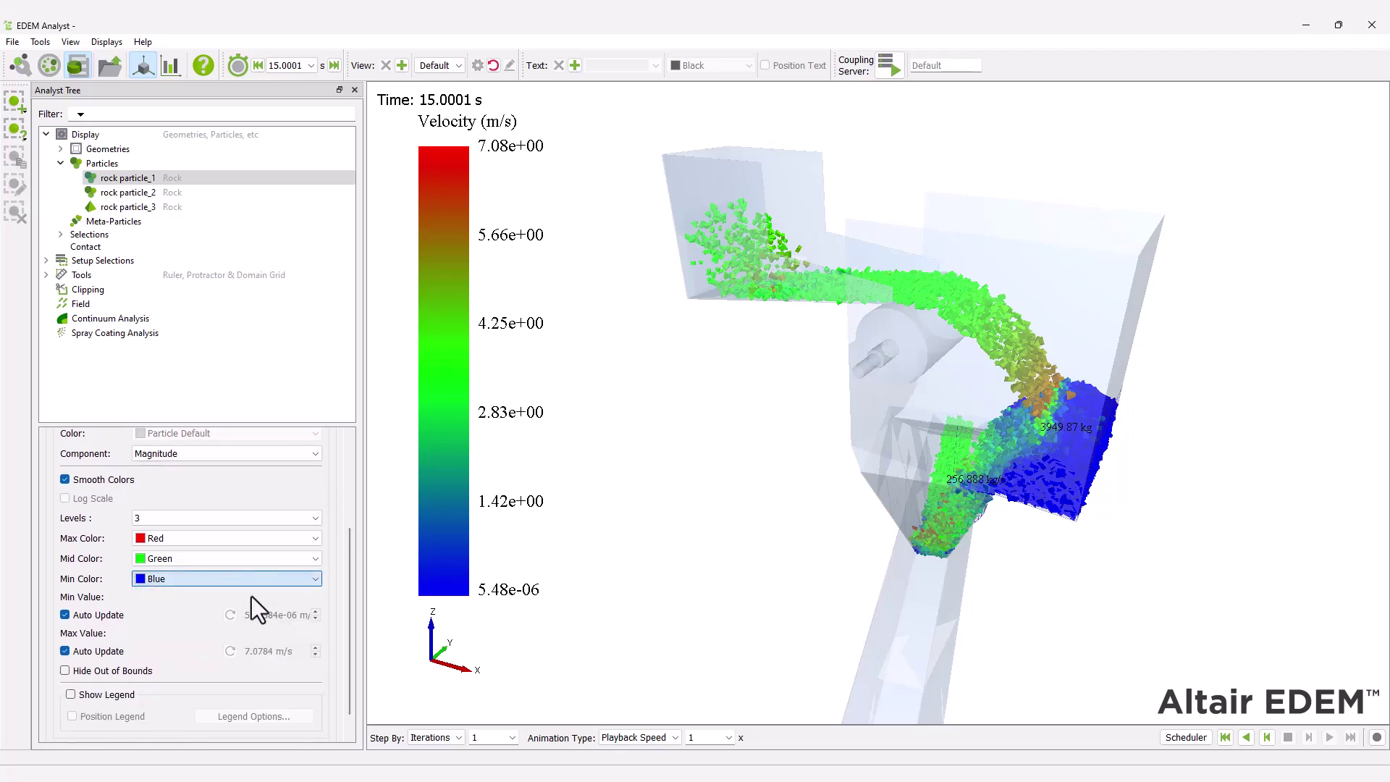
pyautogui.click(253, 559)
pyautogui.scroll(-2, 253, 562)
pyautogui.click(230, 675)
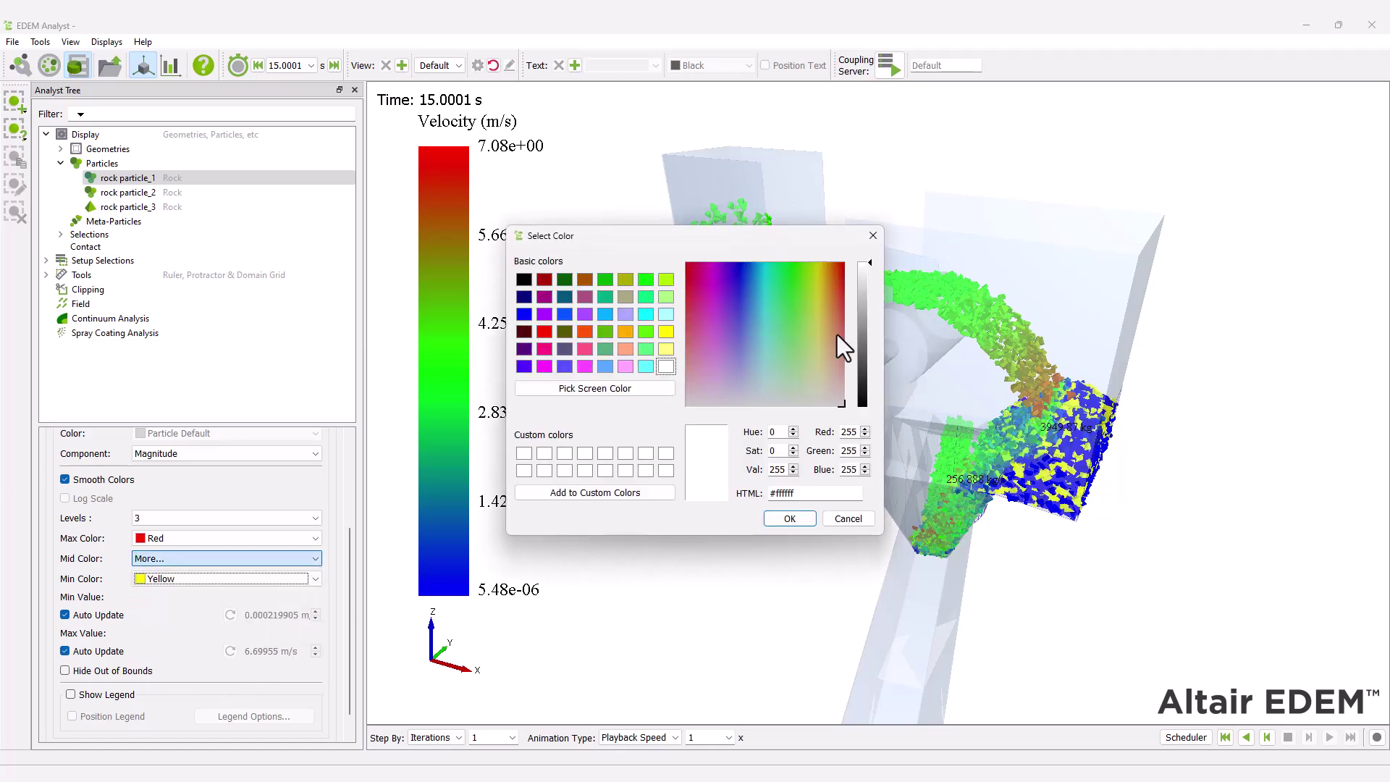
pyautogui.moveTo(821, 300); pyautogui.dragTo(833, 313)
pyautogui.click(780, 520)
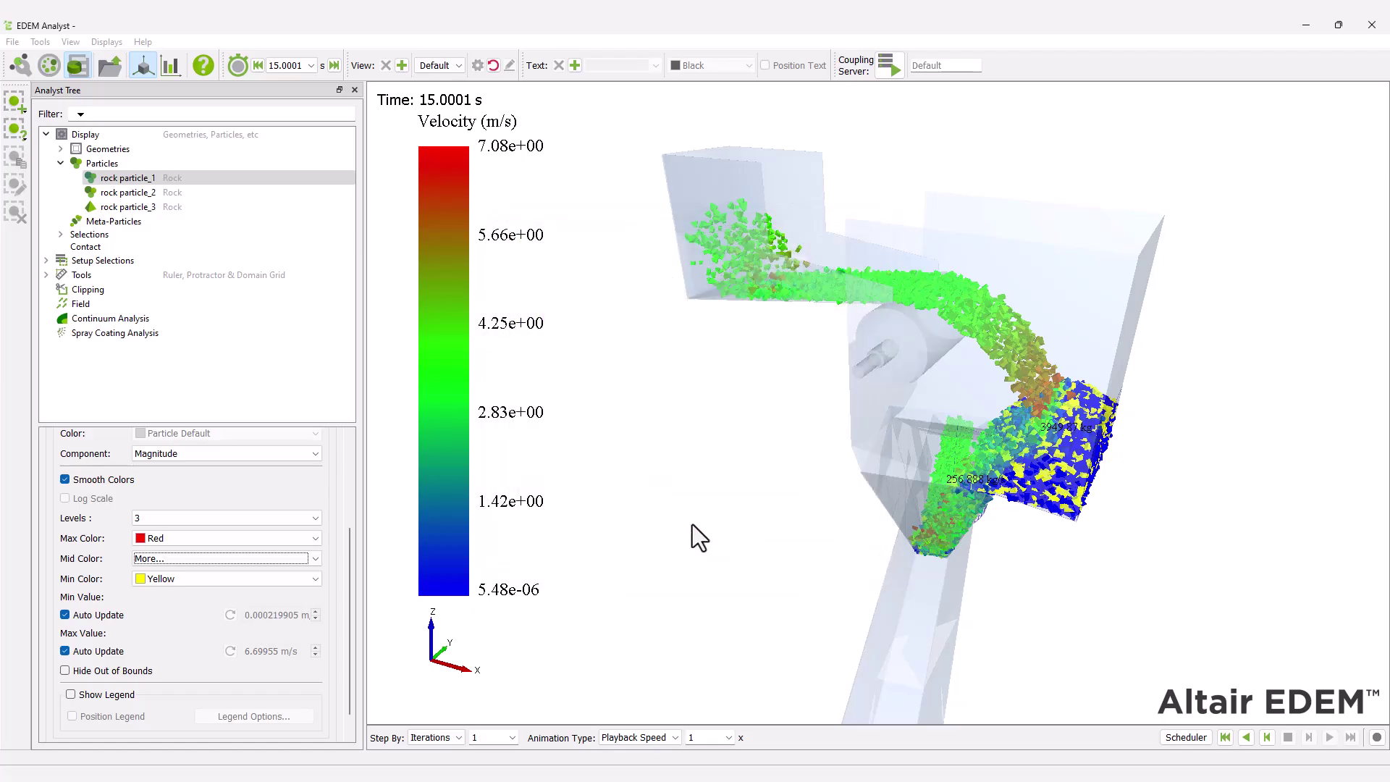
# Step: Fix rock particle_1's velocity colour range at 0–7 m/s and hide the legend
pyautogui.scroll(-1, 109, 630)
pyautogui.click(65, 590)
pyautogui.click(65, 626)
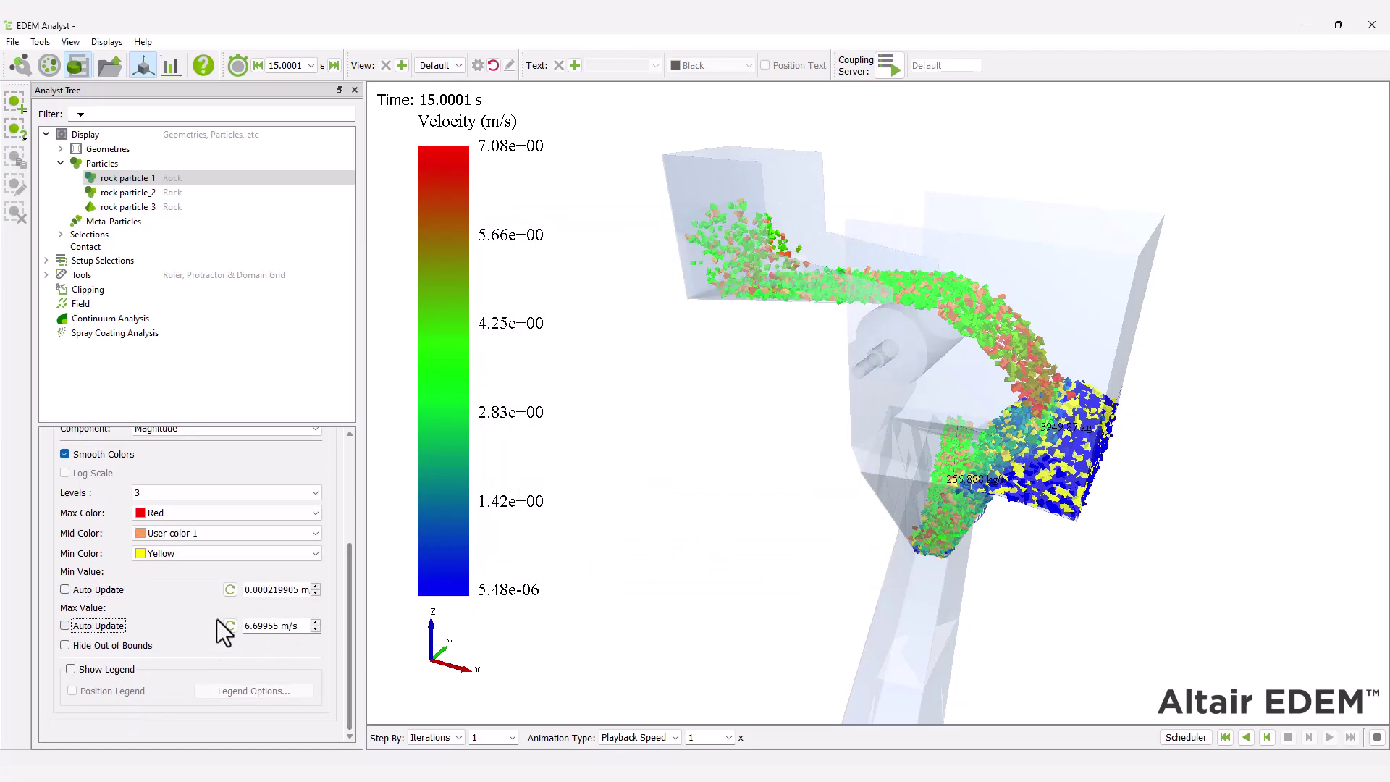
pyautogui.write('0')
pyautogui.moveTo(288, 627); pyautogui.dragTo(221, 628)
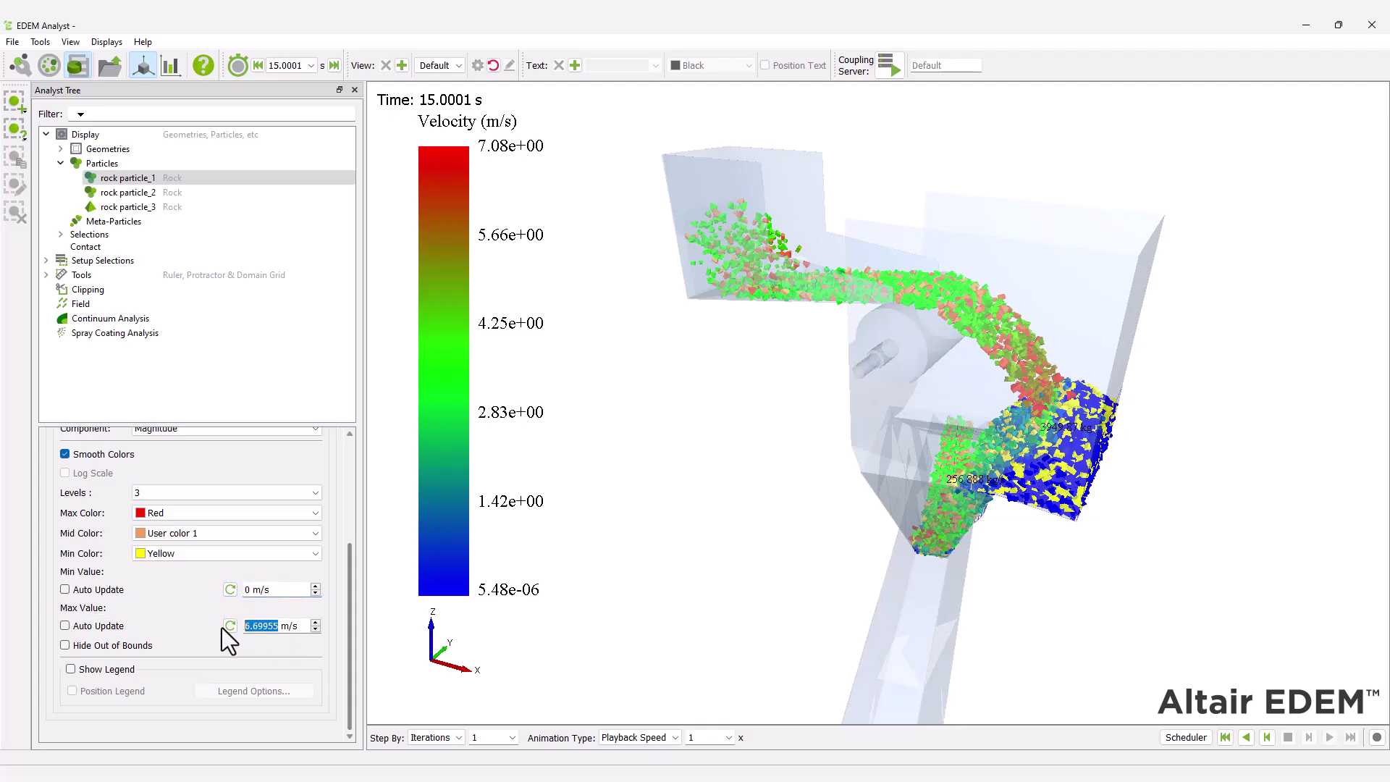
pyautogui.write('7')
pyautogui.click(71, 667)
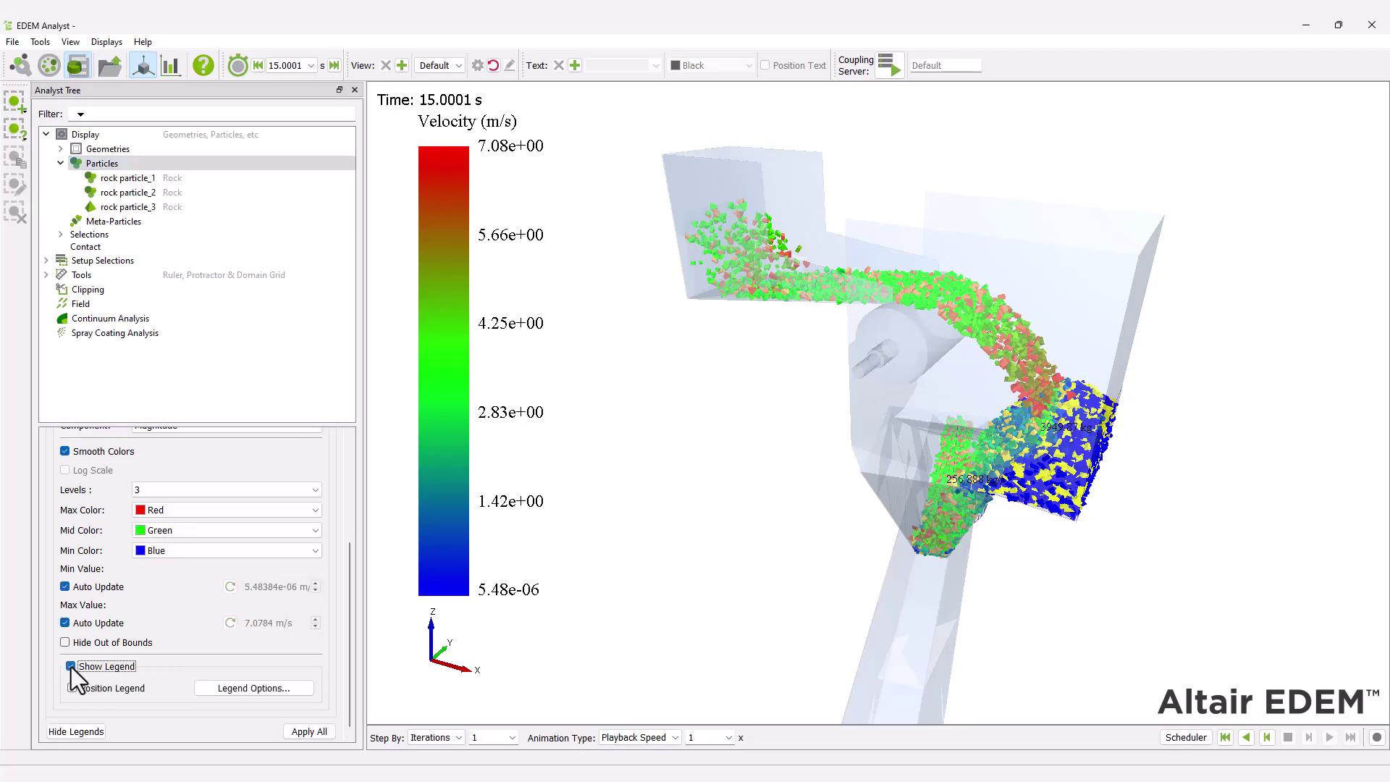
pyautogui.click(71, 667)
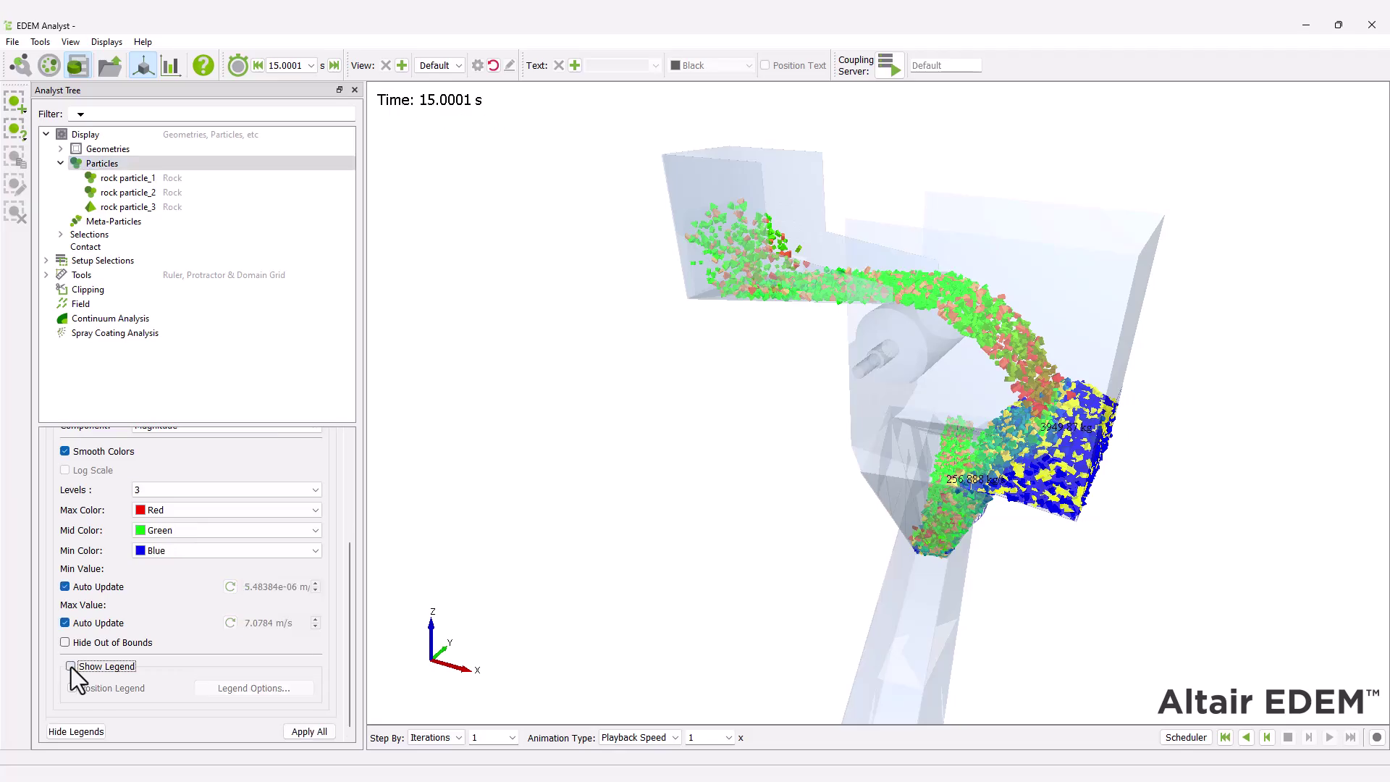
# Step: Give rock particle_2 a yellow minimum and custom orange middle velocity colour
pyautogui.click(138, 179)
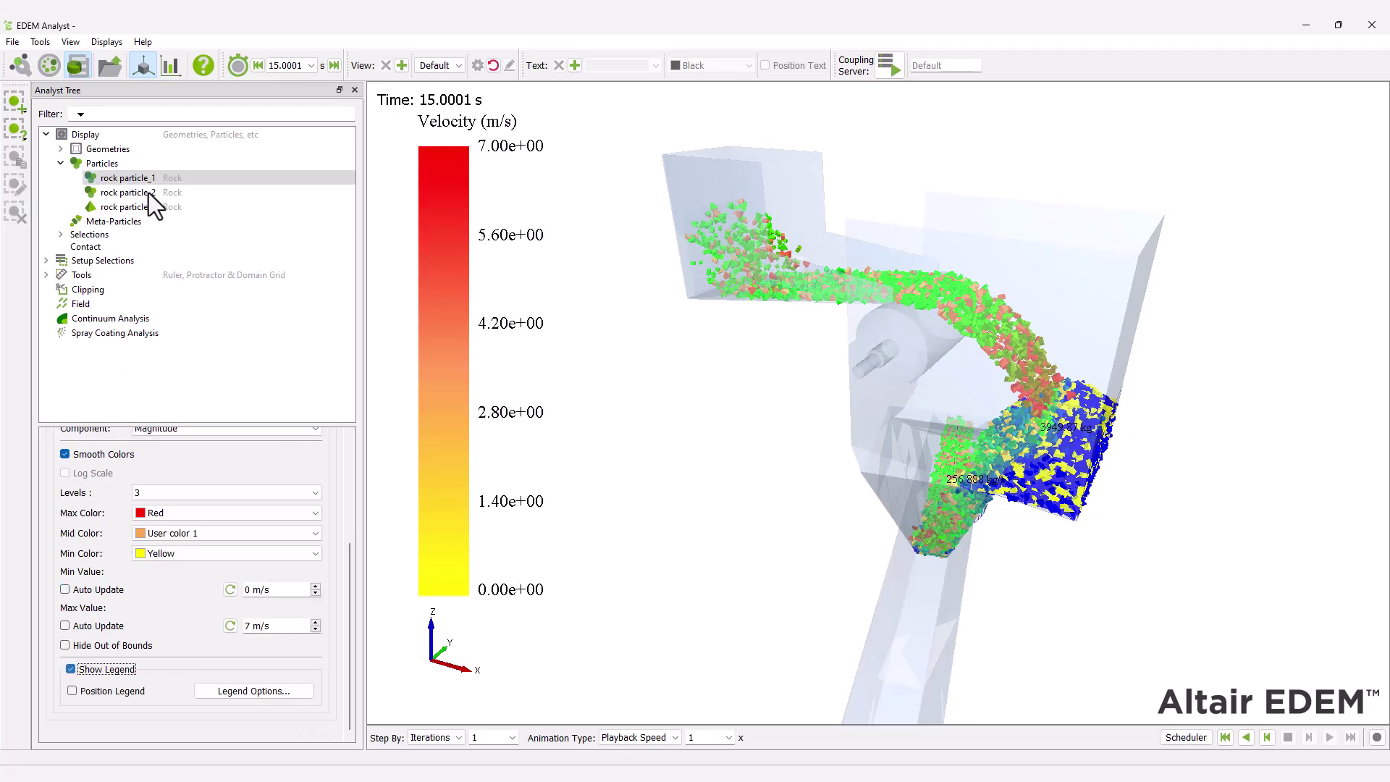
pyautogui.click(149, 192)
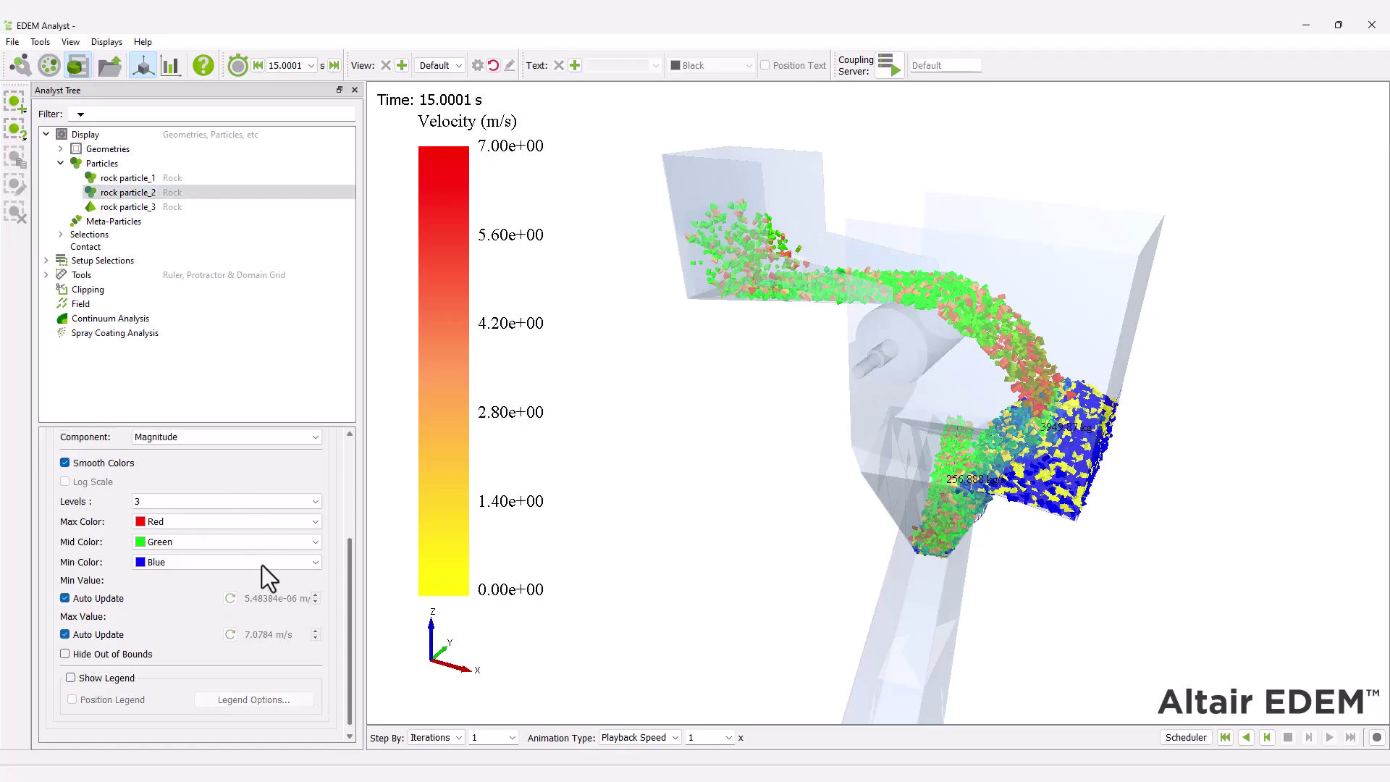
pyautogui.click(263, 569)
pyautogui.click(244, 569)
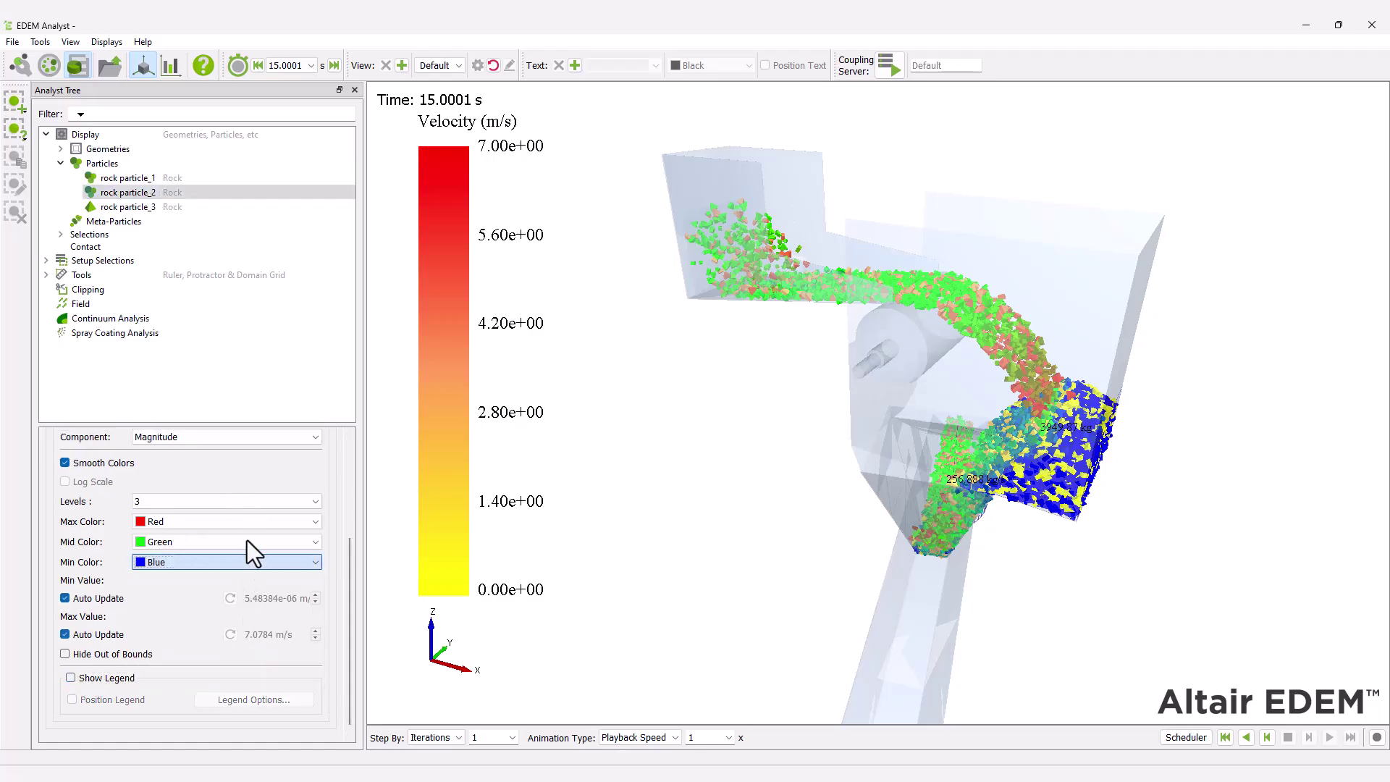
pyautogui.press('y')
pyautogui.click(246, 541)
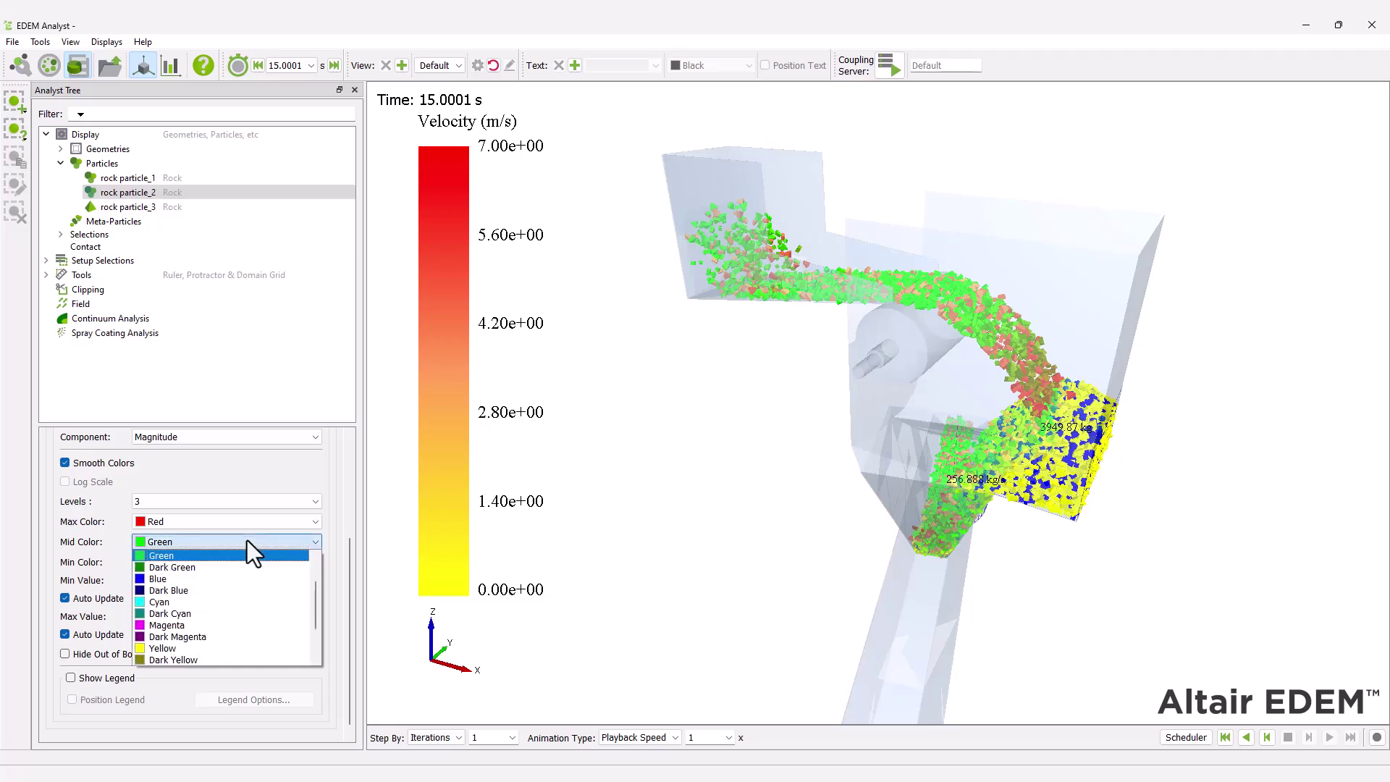
pyautogui.press('Escape')
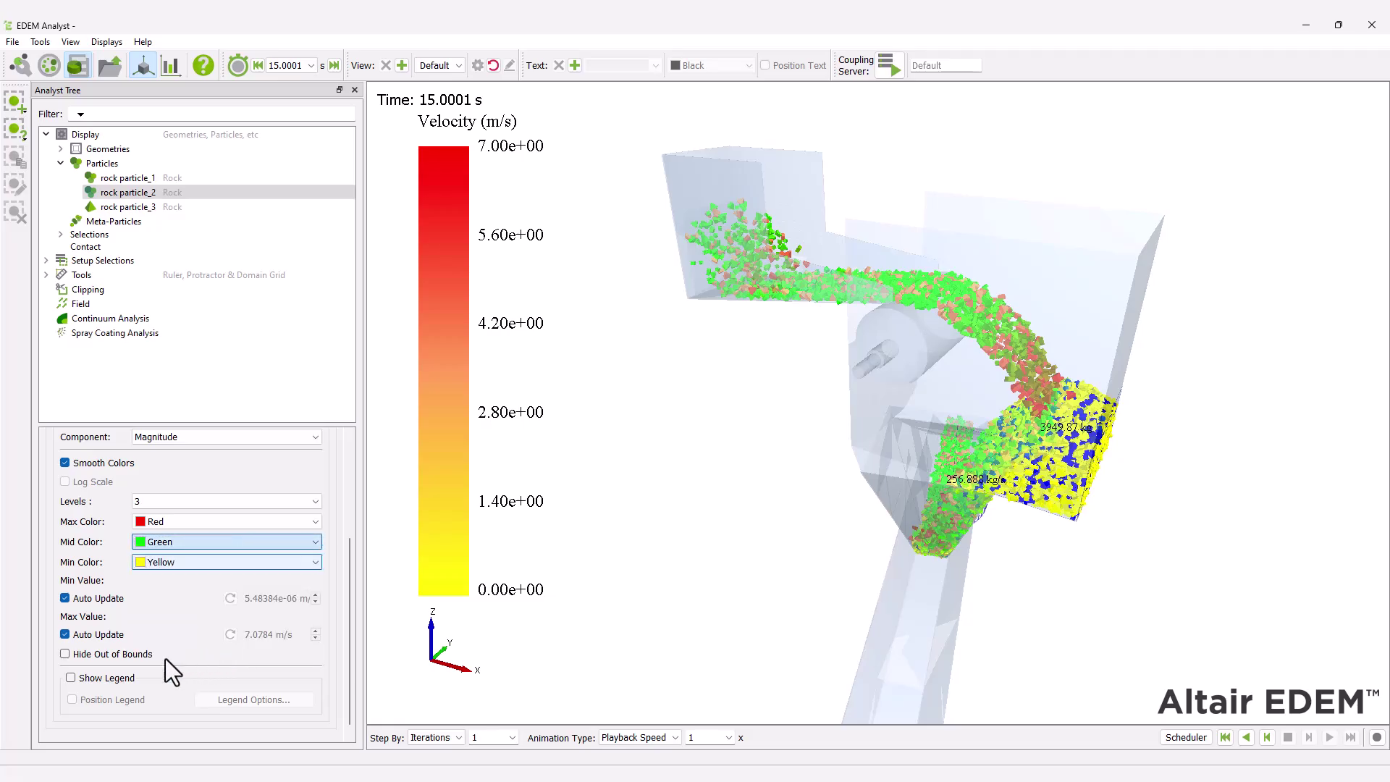
pyautogui.press('u')
# Step: Show the legend and fix rock particle_2's velocity range at 0–7 m/s
pyautogui.click(70, 678)
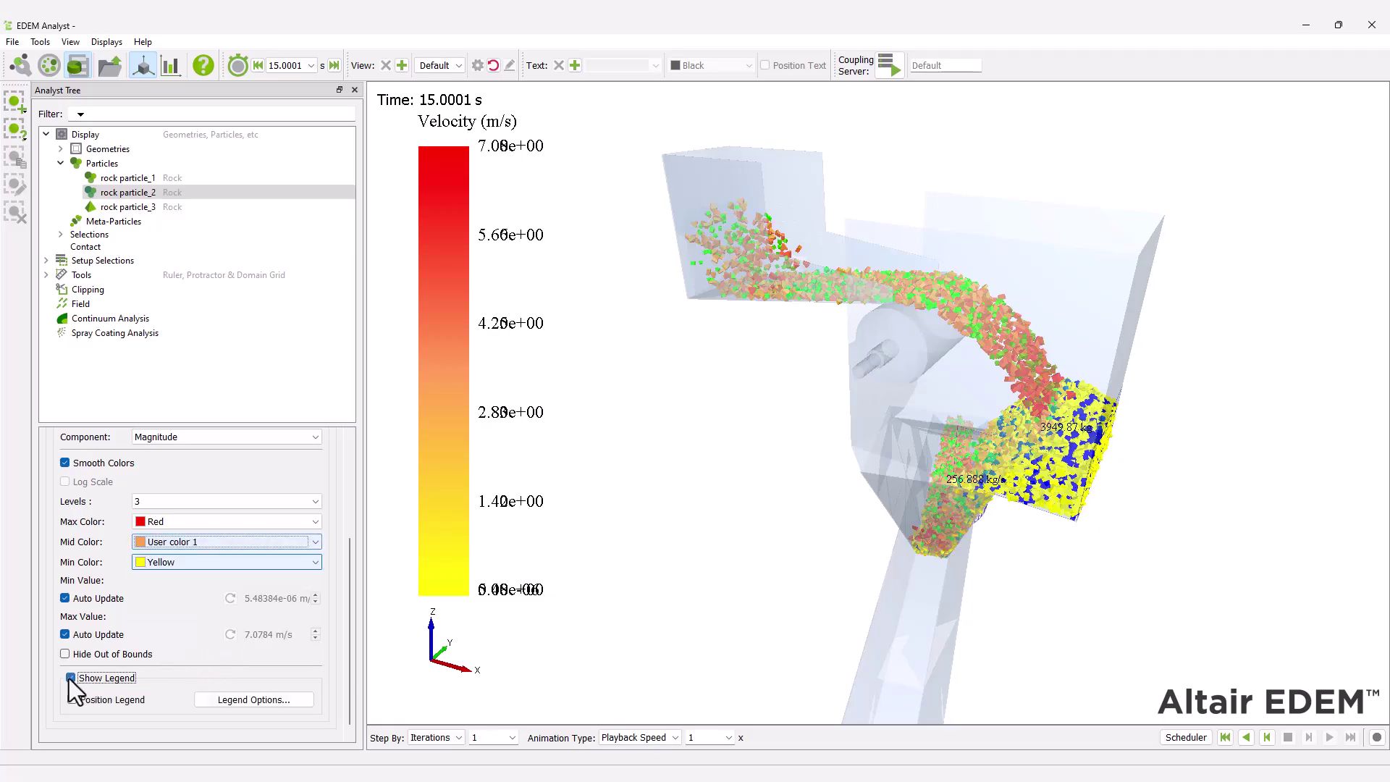
pyautogui.click(65, 635)
pyautogui.click(64, 598)
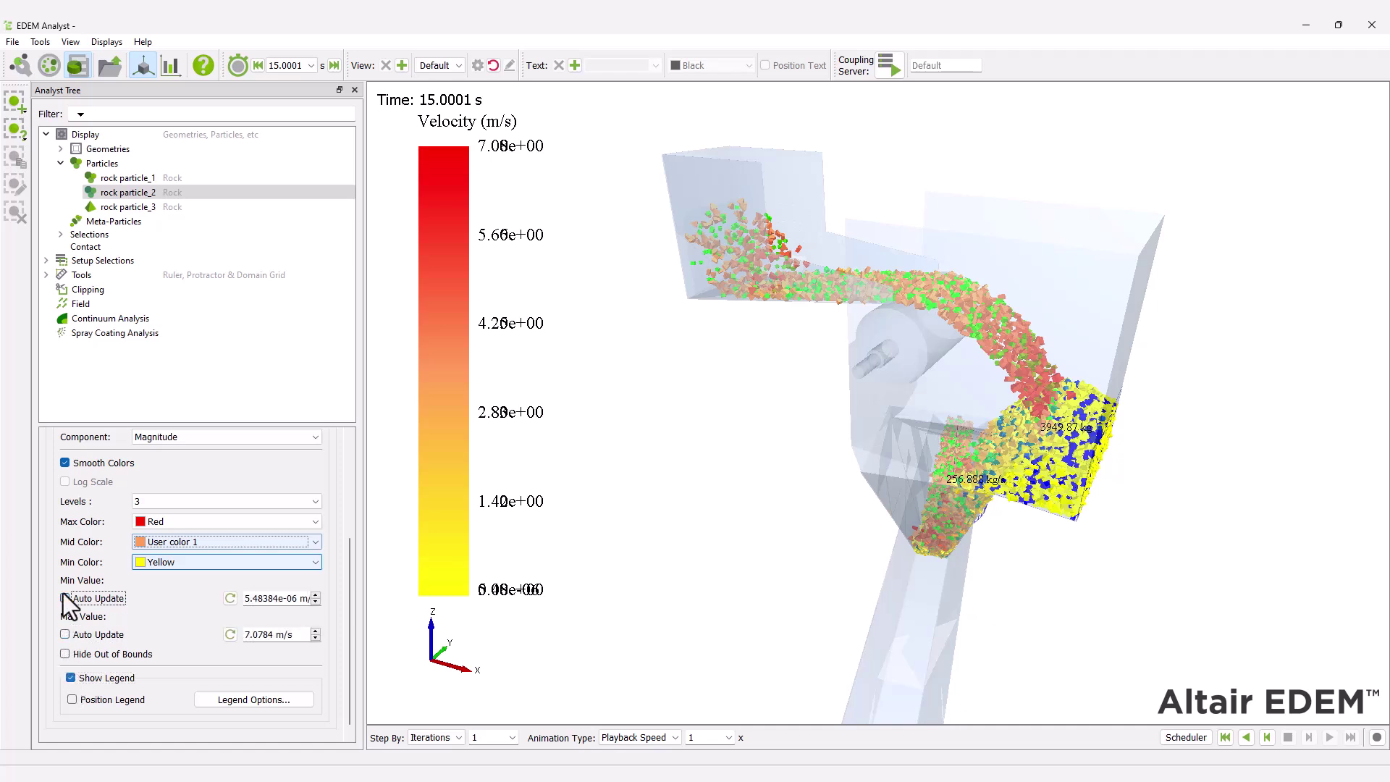
pyautogui.doubleClick(271, 598)
pyautogui.write('0')
pyautogui.press('Tab')
pyautogui.write('7')
pyautogui.press('Return')
# Step: Give rock particle_3 a yellow minimum and custom orange middle colour
pyautogui.click(136, 208)
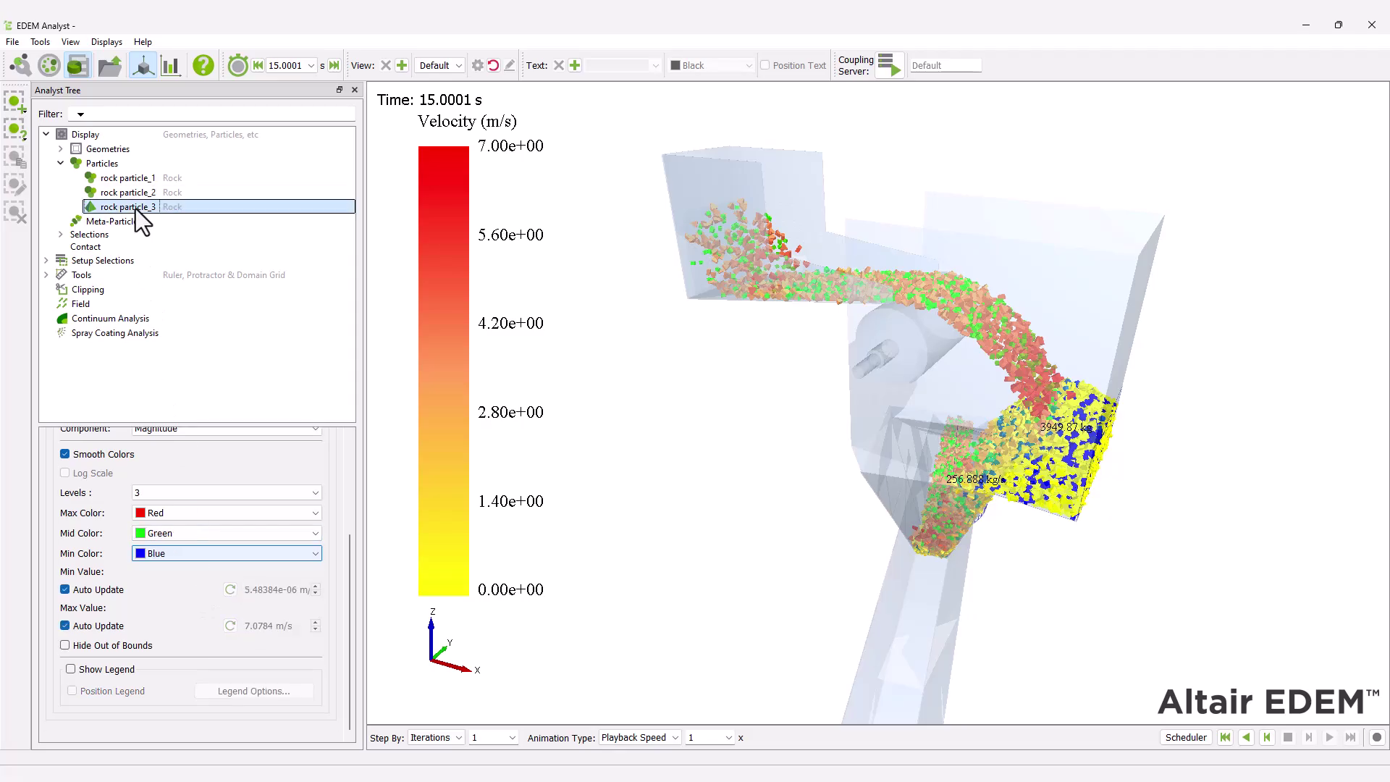
pyautogui.click(220, 552)
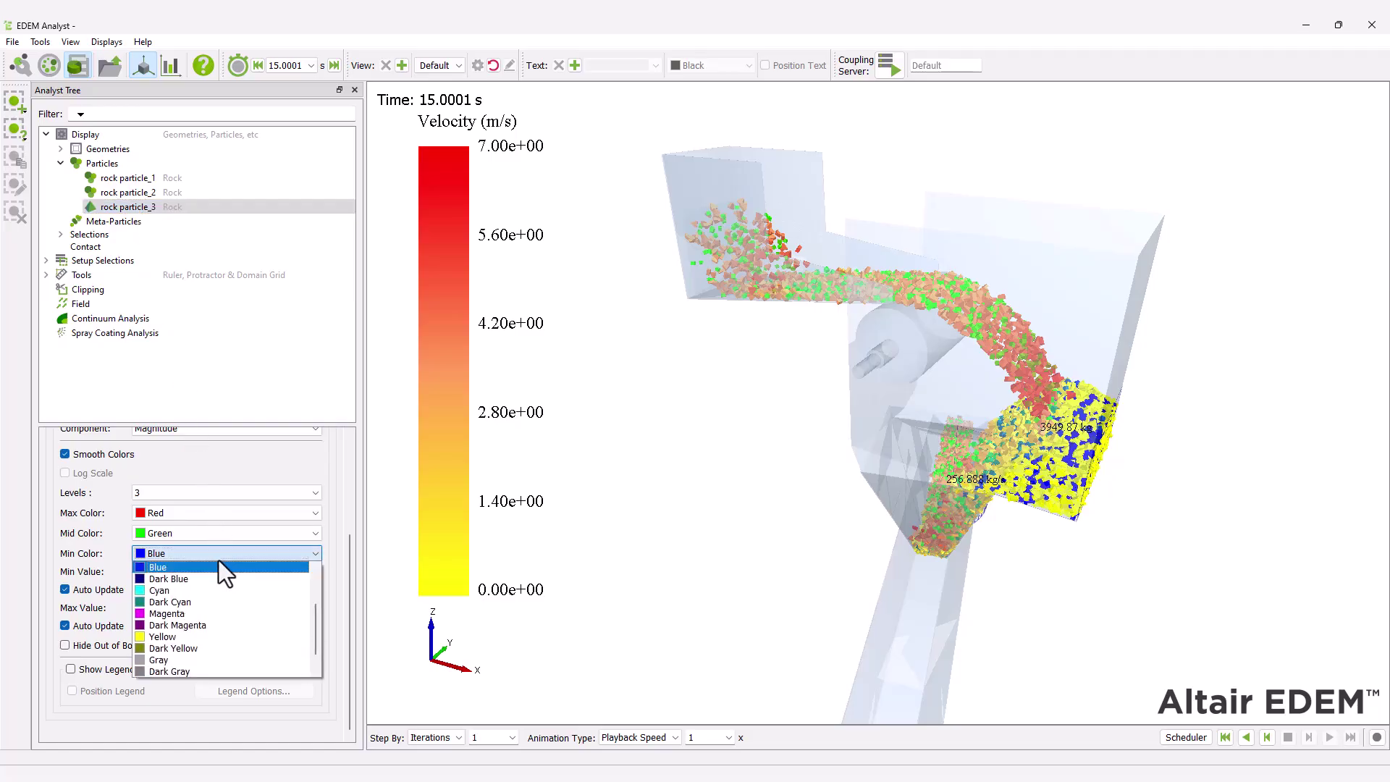
pyautogui.click(200, 566)
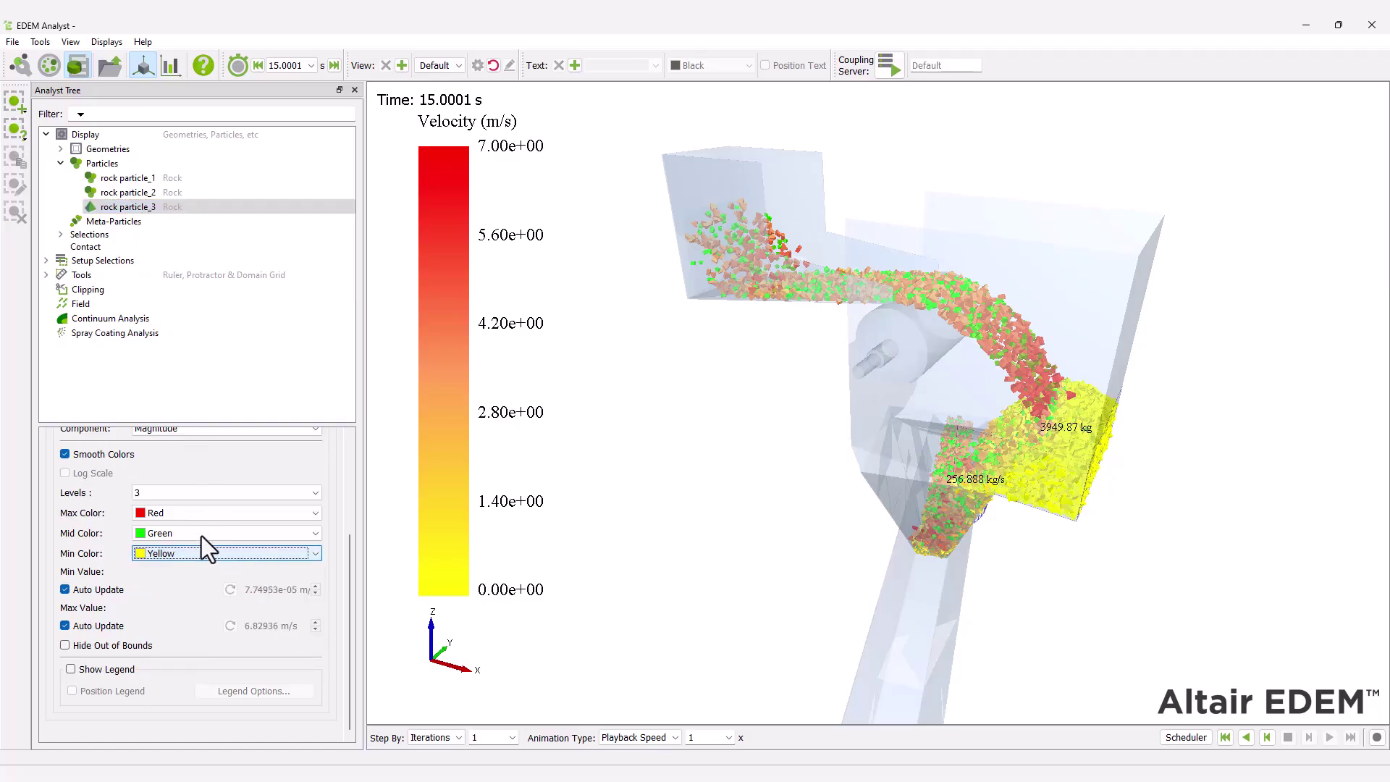
pyautogui.click(201, 536)
pyautogui.click(195, 639)
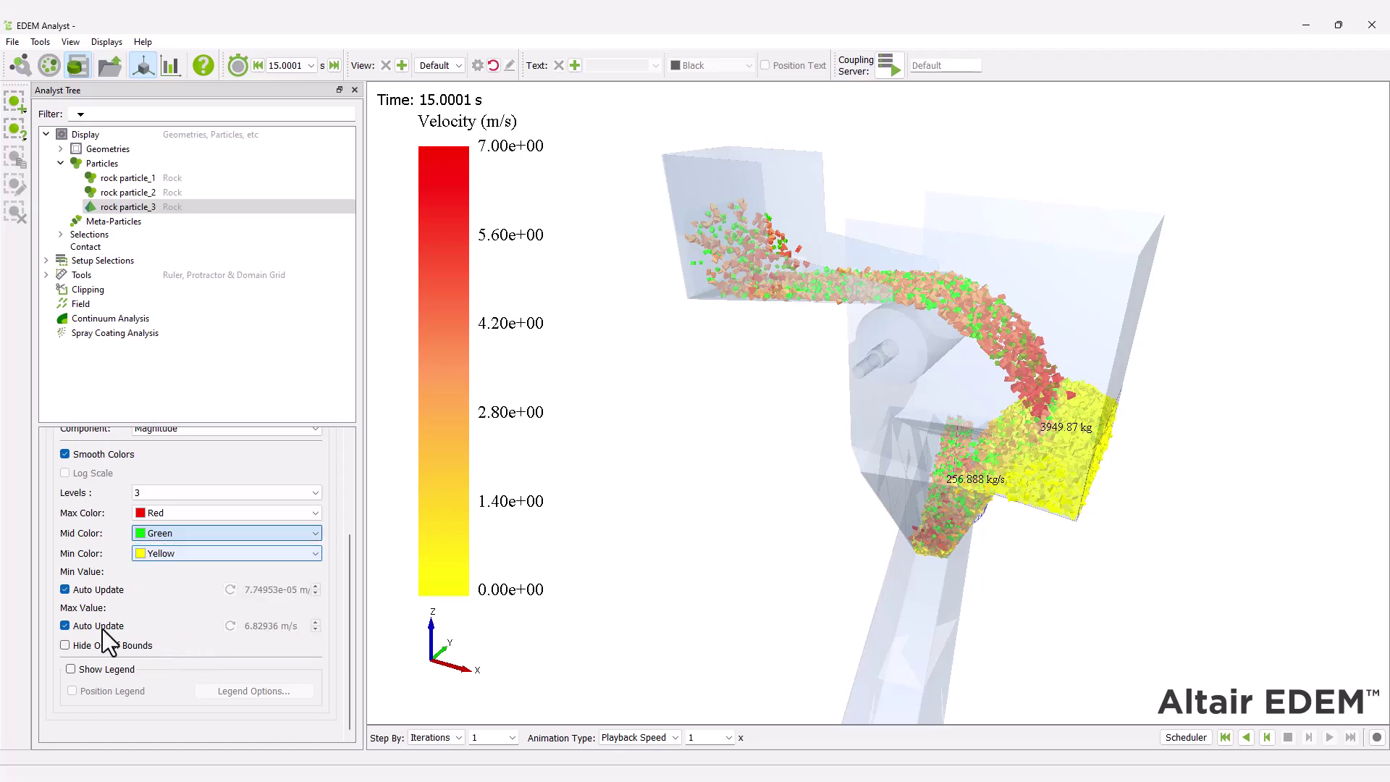
# Step: Fix rock particle_3's velocity range at 0–7 m/s and show the legend
pyautogui.click(65, 626)
pyautogui.click(279, 627)
pyautogui.doubleClick(262, 626)
pyautogui.write('7')
pyautogui.press('Return')
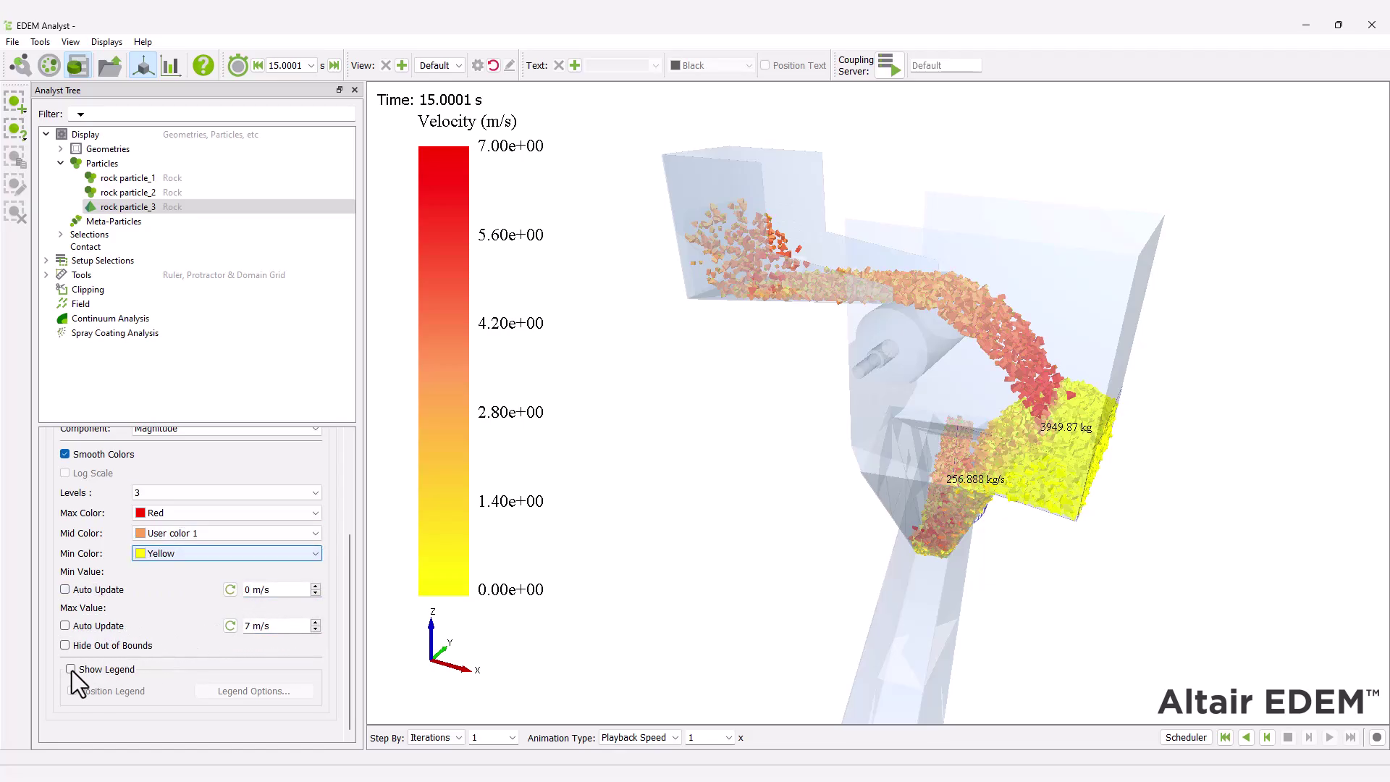
pyautogui.click(72, 671)
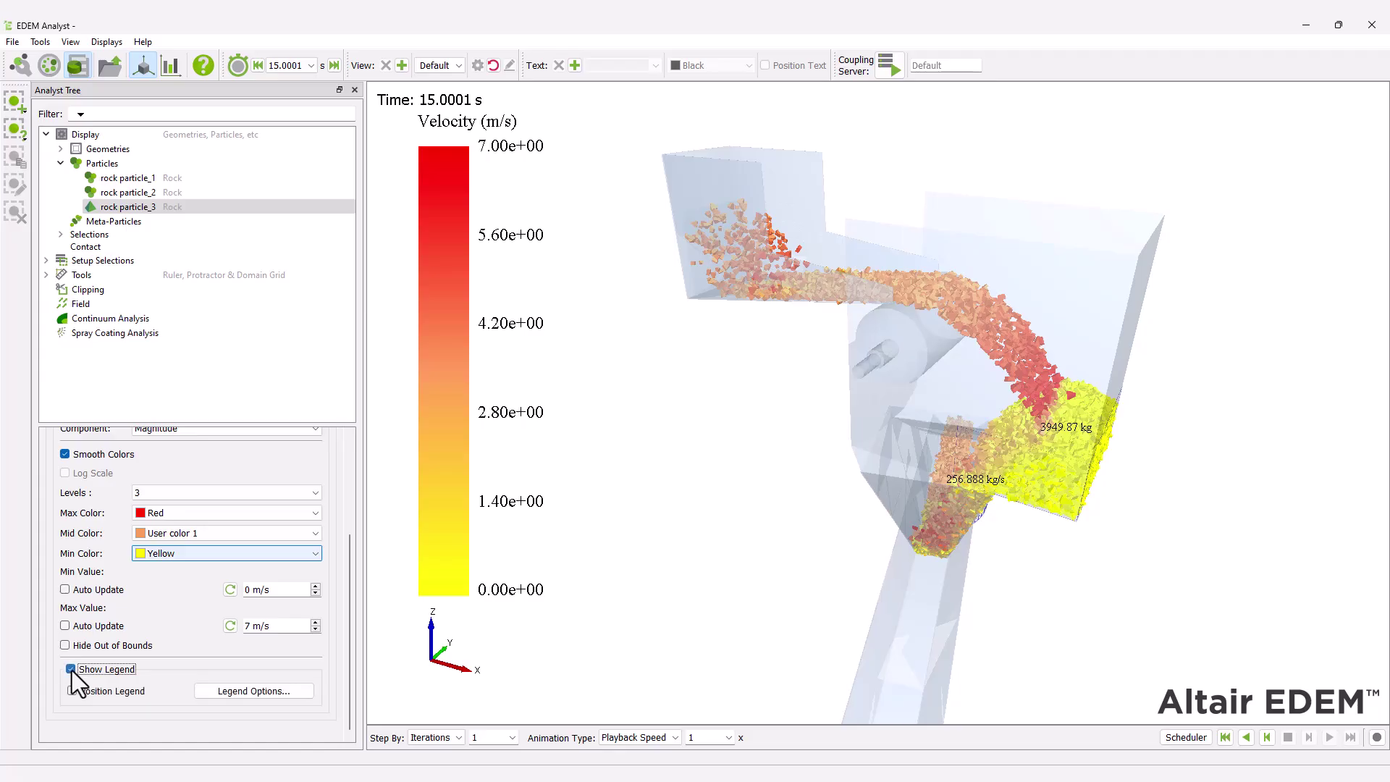
# Step: Give Mass Flow Sensor 01 a 1000 mm radius, Y 2000–3000 mm and start Z -3860 mm
pyautogui.click(46, 260)
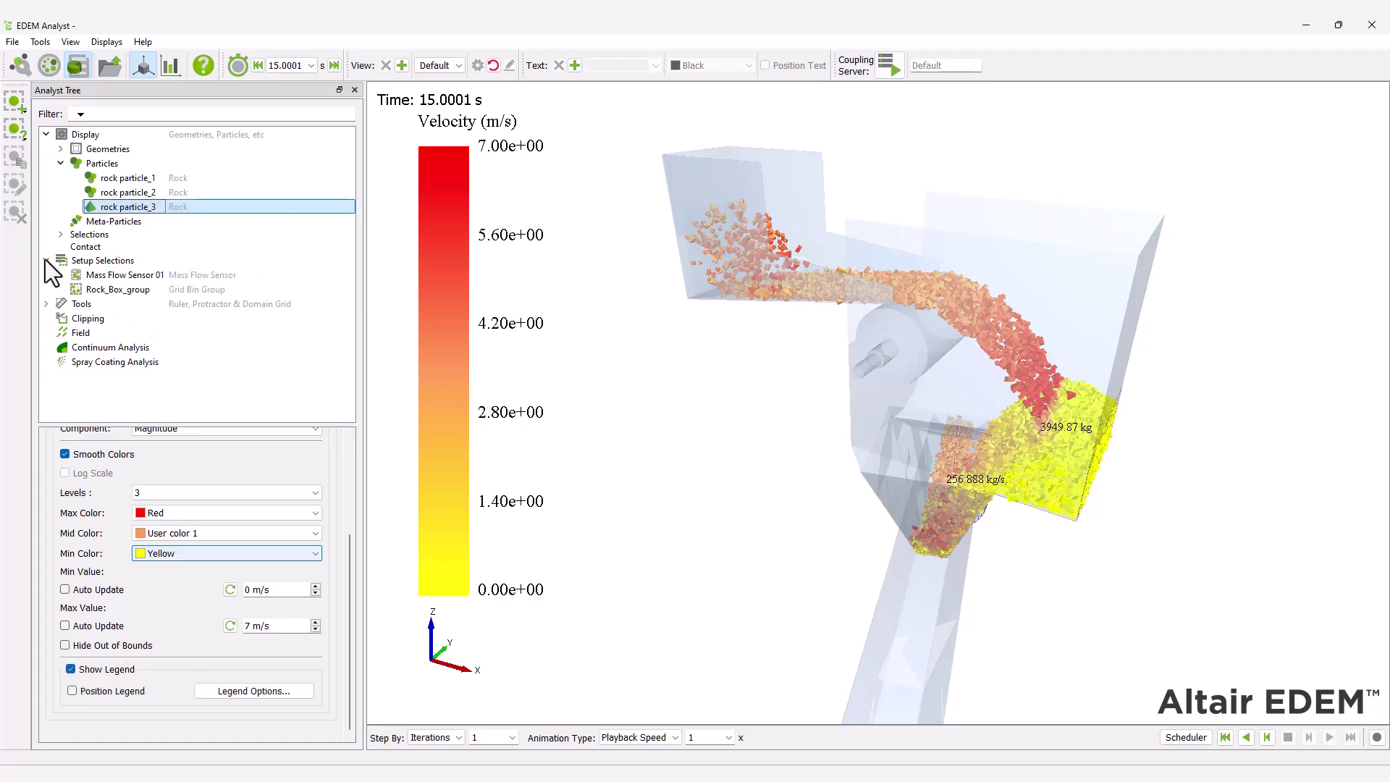
pyautogui.click(116, 275)
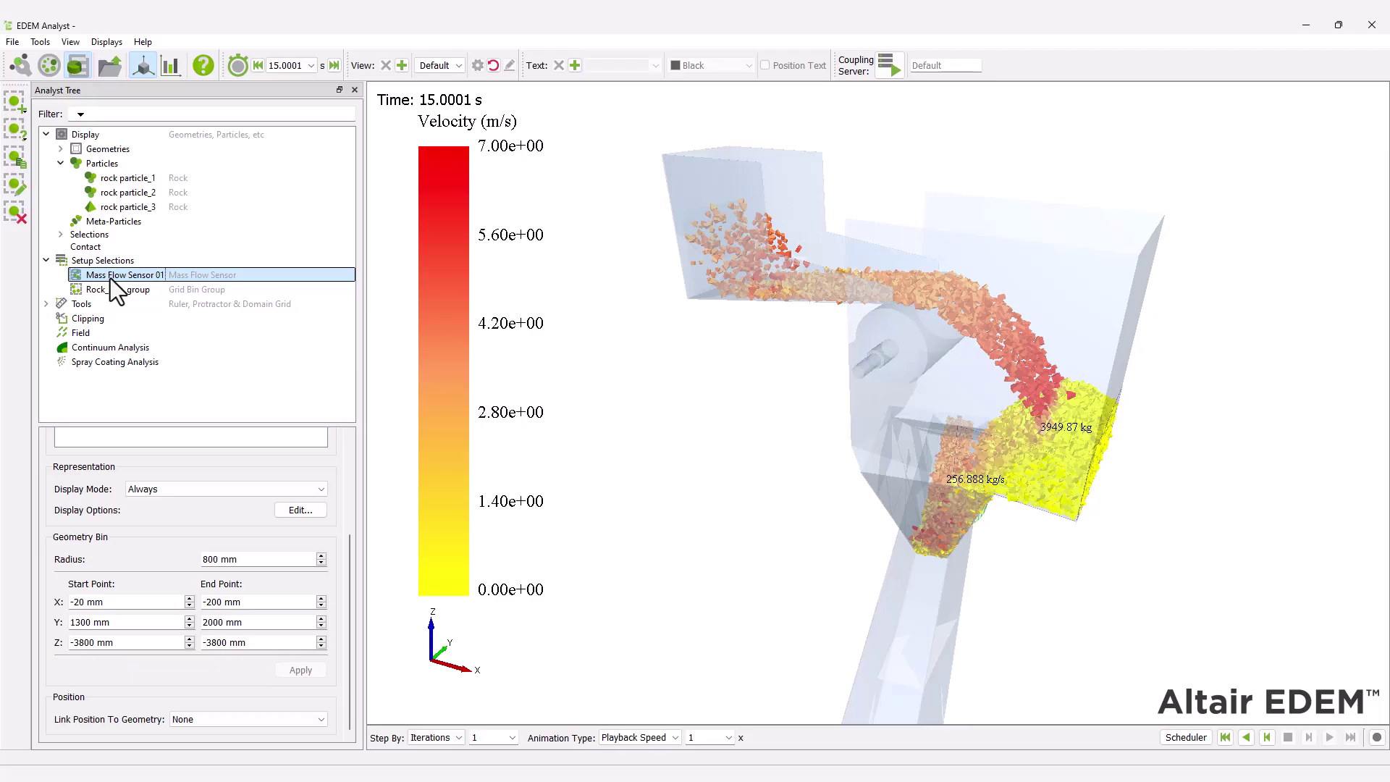
pyautogui.doubleClick(210, 559)
pyautogui.write('1000')
pyautogui.doubleClick(81, 622)
pyautogui.write('2000')
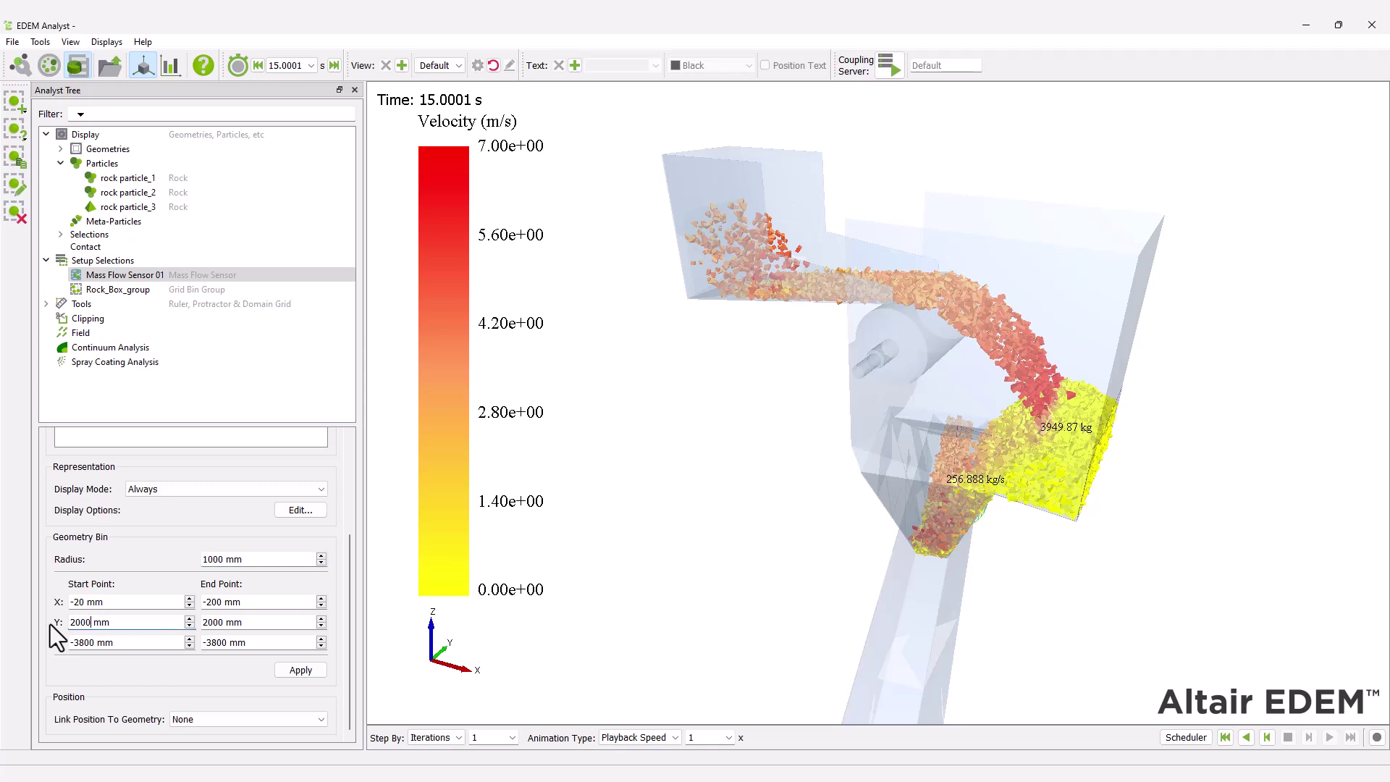
pyautogui.press('Tab')
pyautogui.write('3000')
pyautogui.press('Tab')
pyautogui.write('-')
pyautogui.click(300, 670)
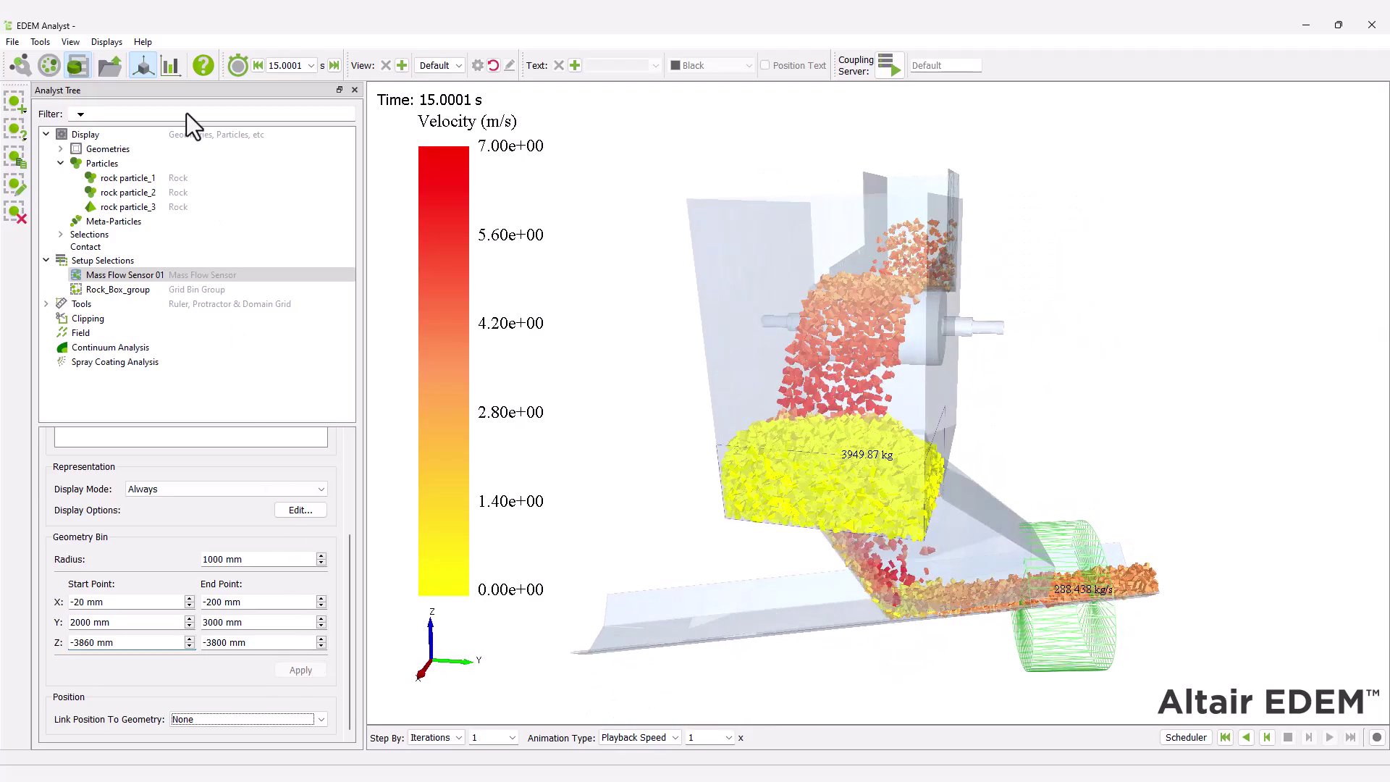
# Step: Create a line graph of Mass Flow Sensor 01's Mass Flow Rate
pyautogui.click(174, 67)
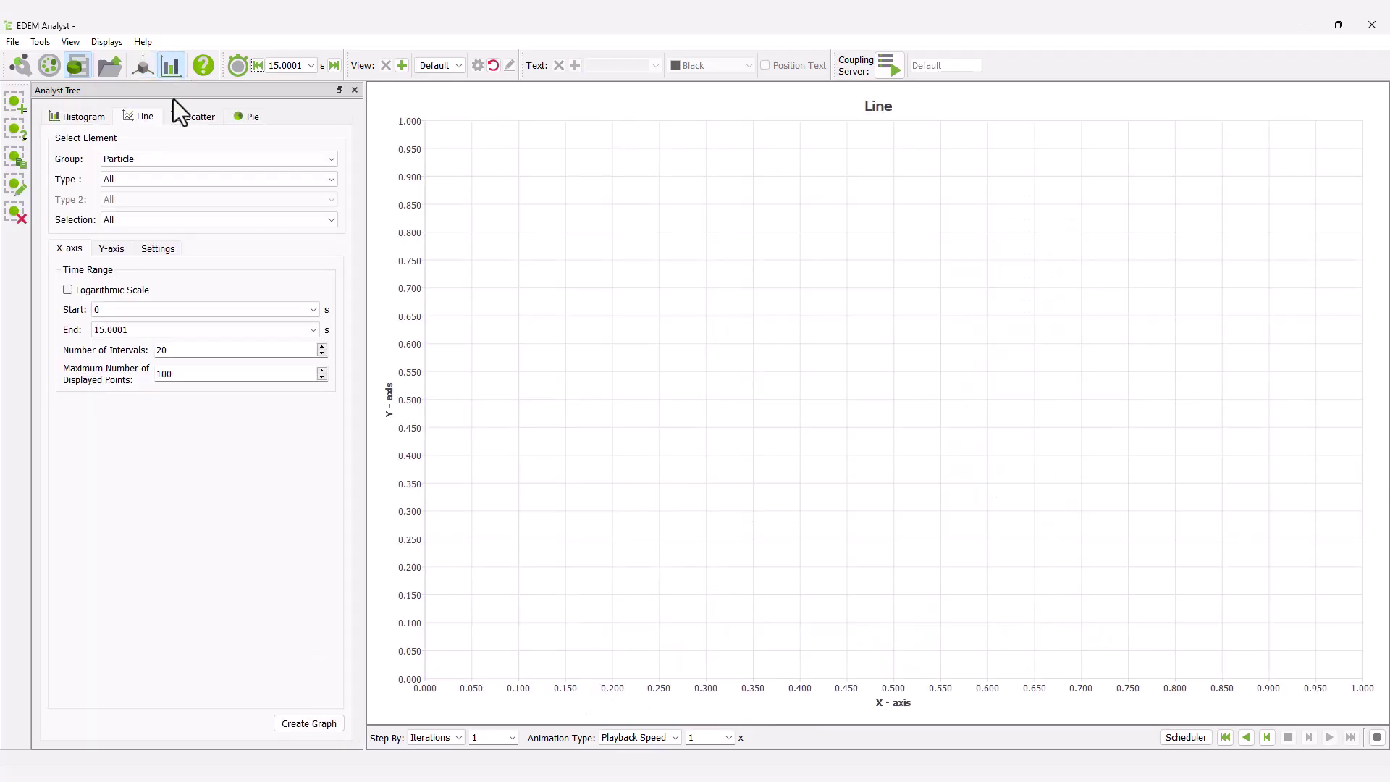
pyautogui.click(163, 223)
pyautogui.click(159, 246)
pyautogui.click(113, 251)
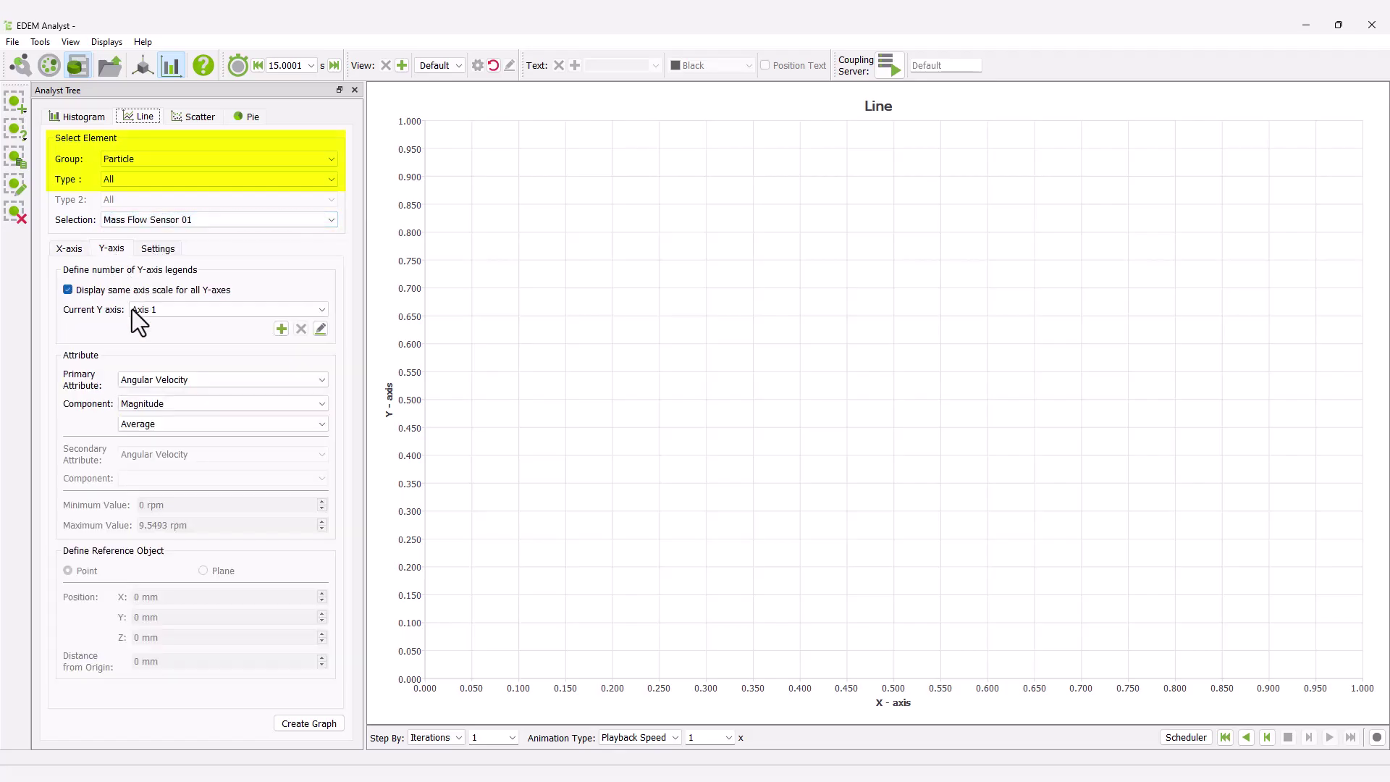
pyautogui.click(153, 378)
pyautogui.click(172, 497)
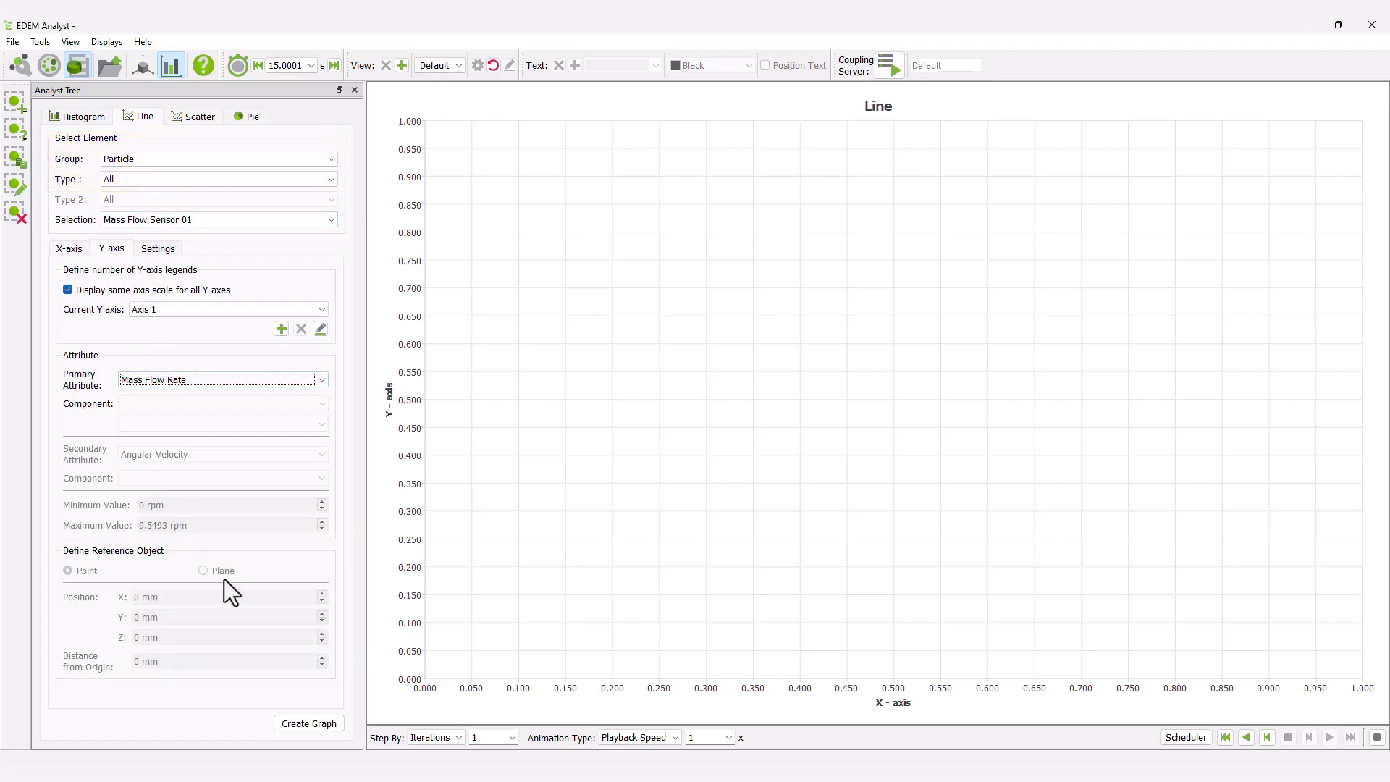
pyautogui.click(315, 728)
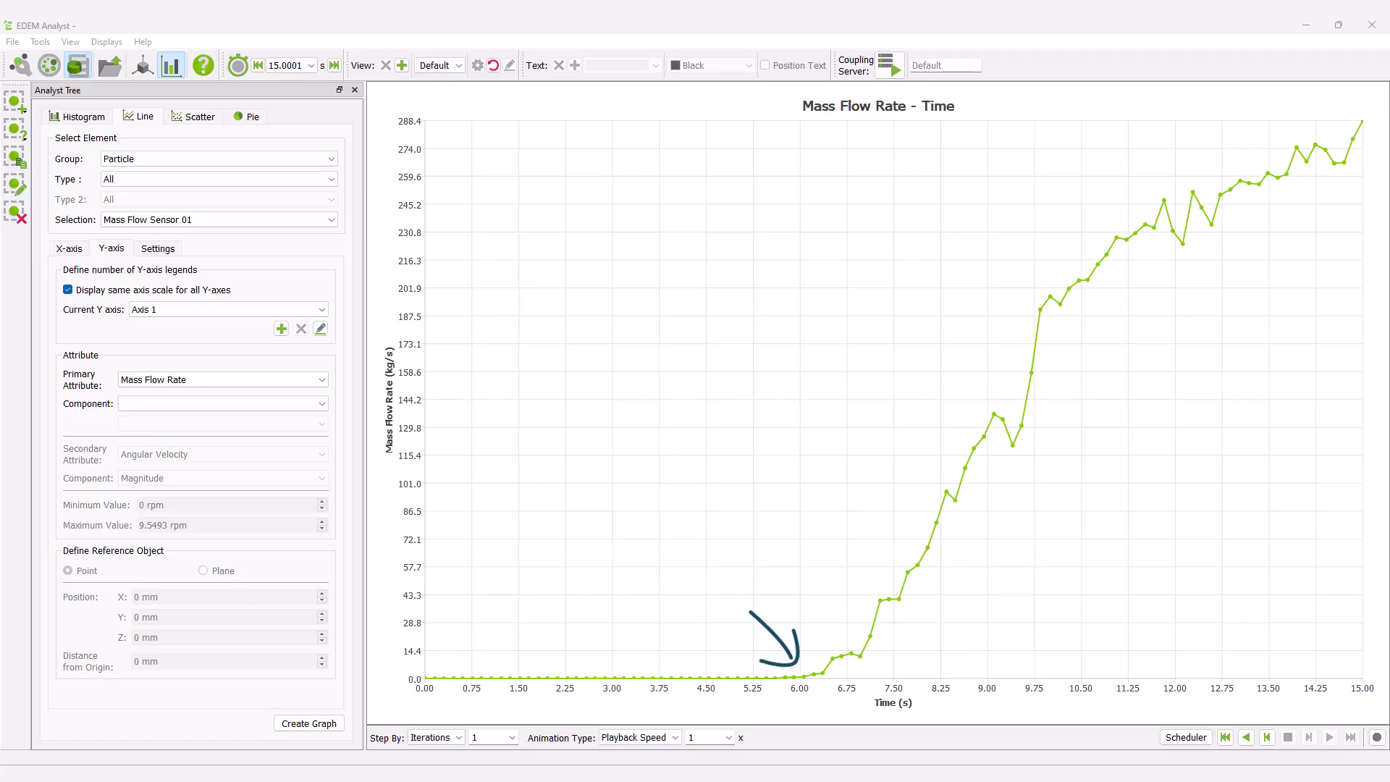
# Step: Start the graph's time axis at 6 s
pyautogui.click(69, 248)
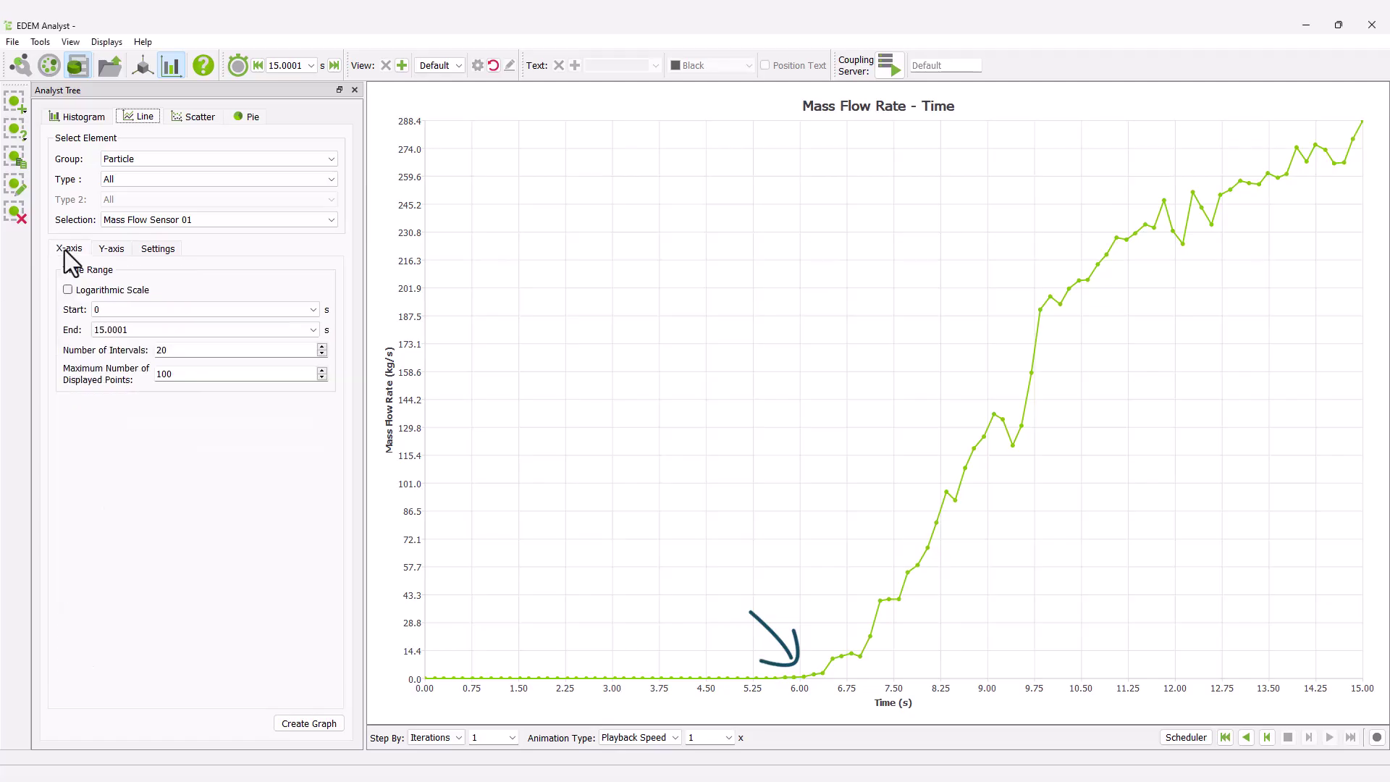
pyautogui.click(106, 314)
pyautogui.press('6')
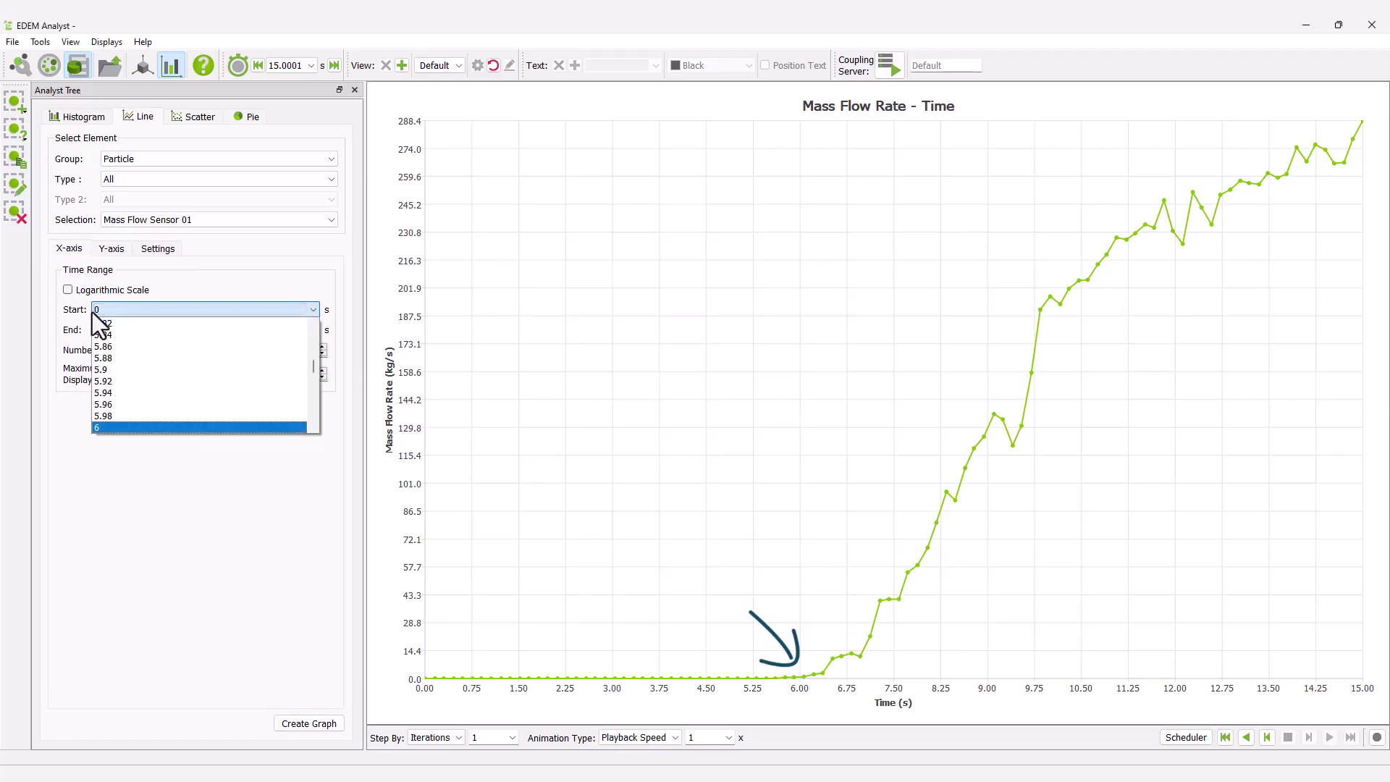
pyautogui.press('Return')
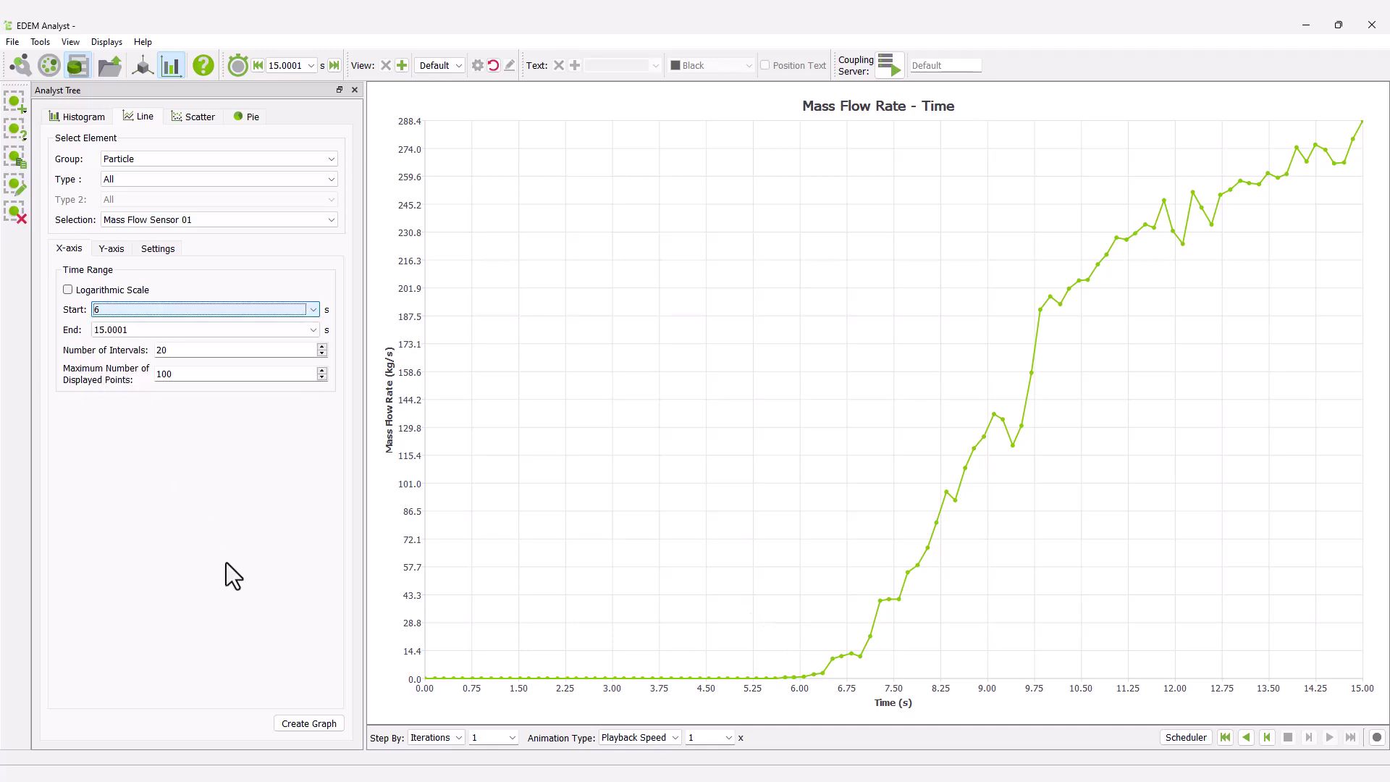
# Step: Switch the graph's selection to Rock_Box_group and reset the start time to 0 s
pyautogui.click(313, 725)
pyautogui.click(198, 221)
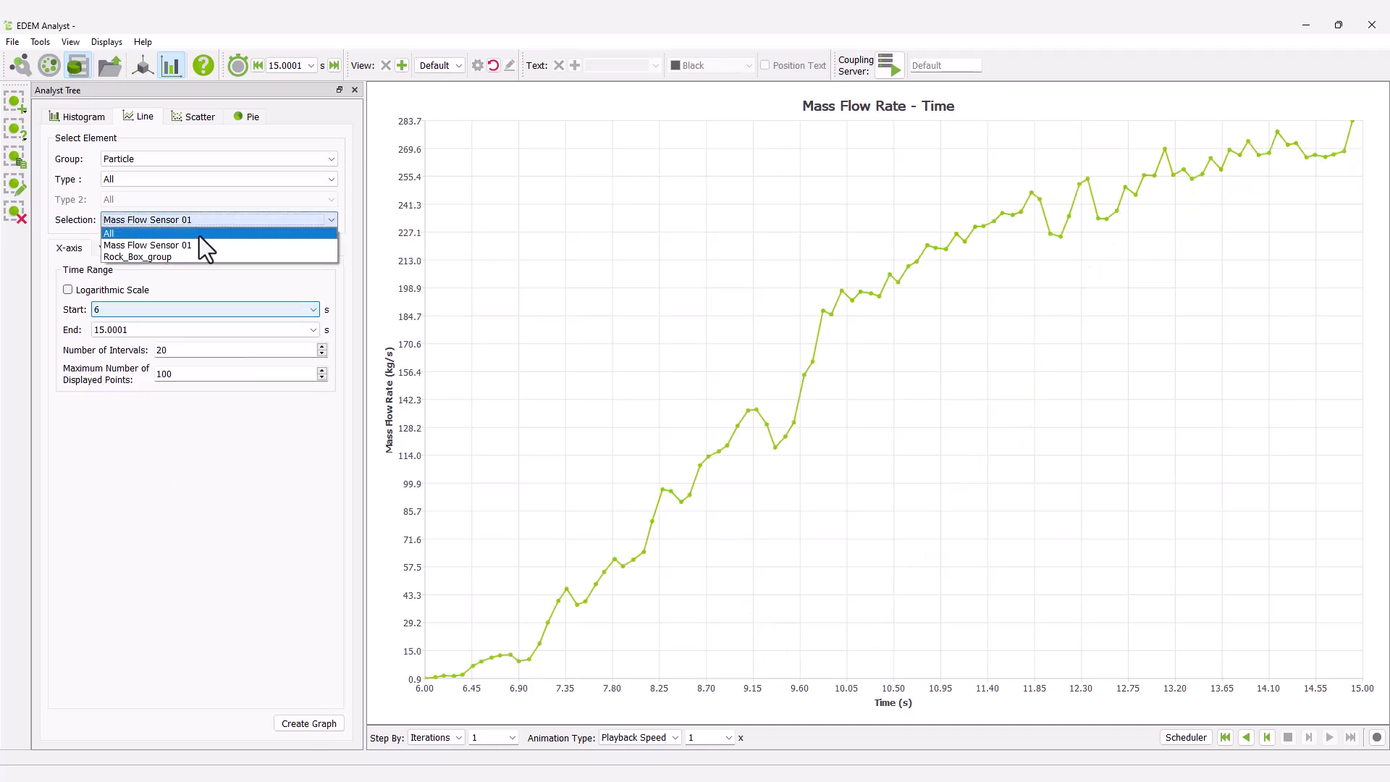
pyautogui.click(199, 257)
pyautogui.click(181, 310)
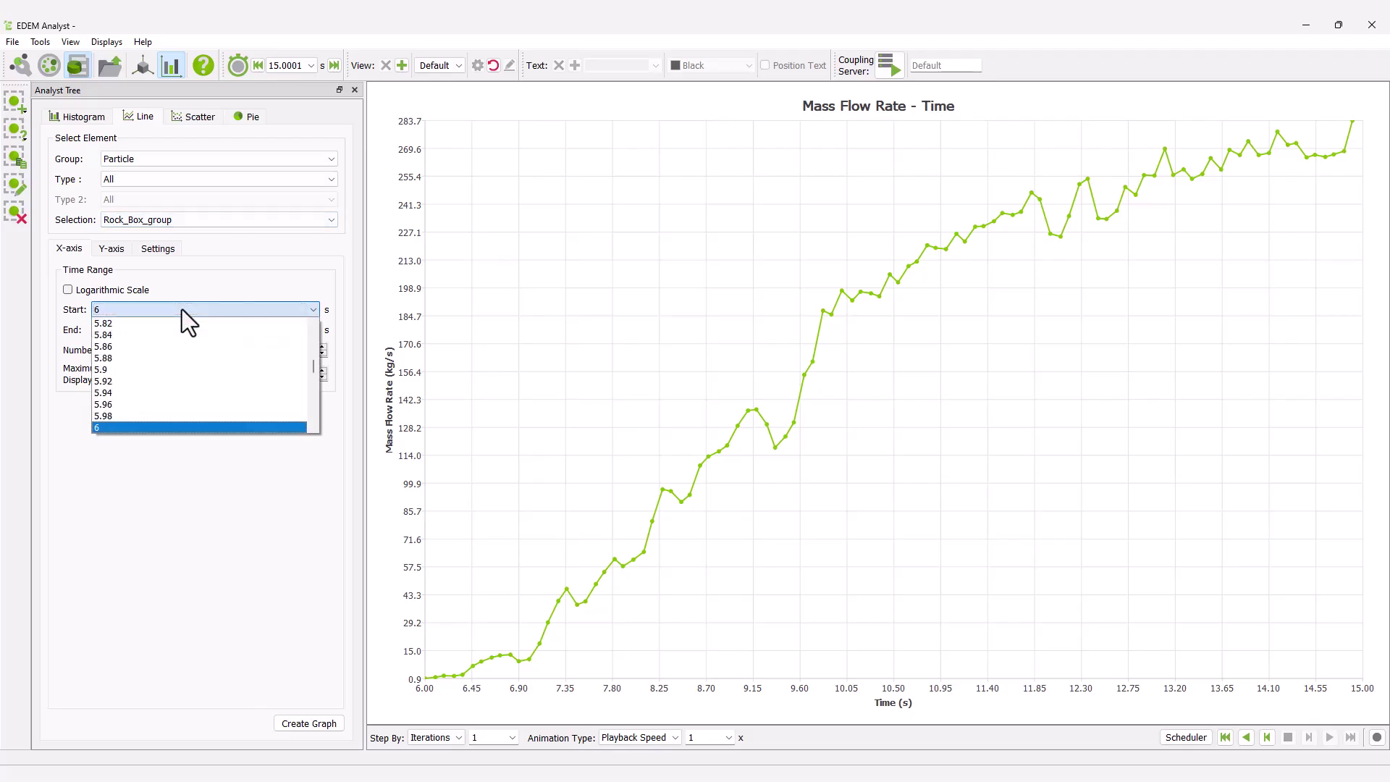
pyautogui.press('0')
pyautogui.press('Return')
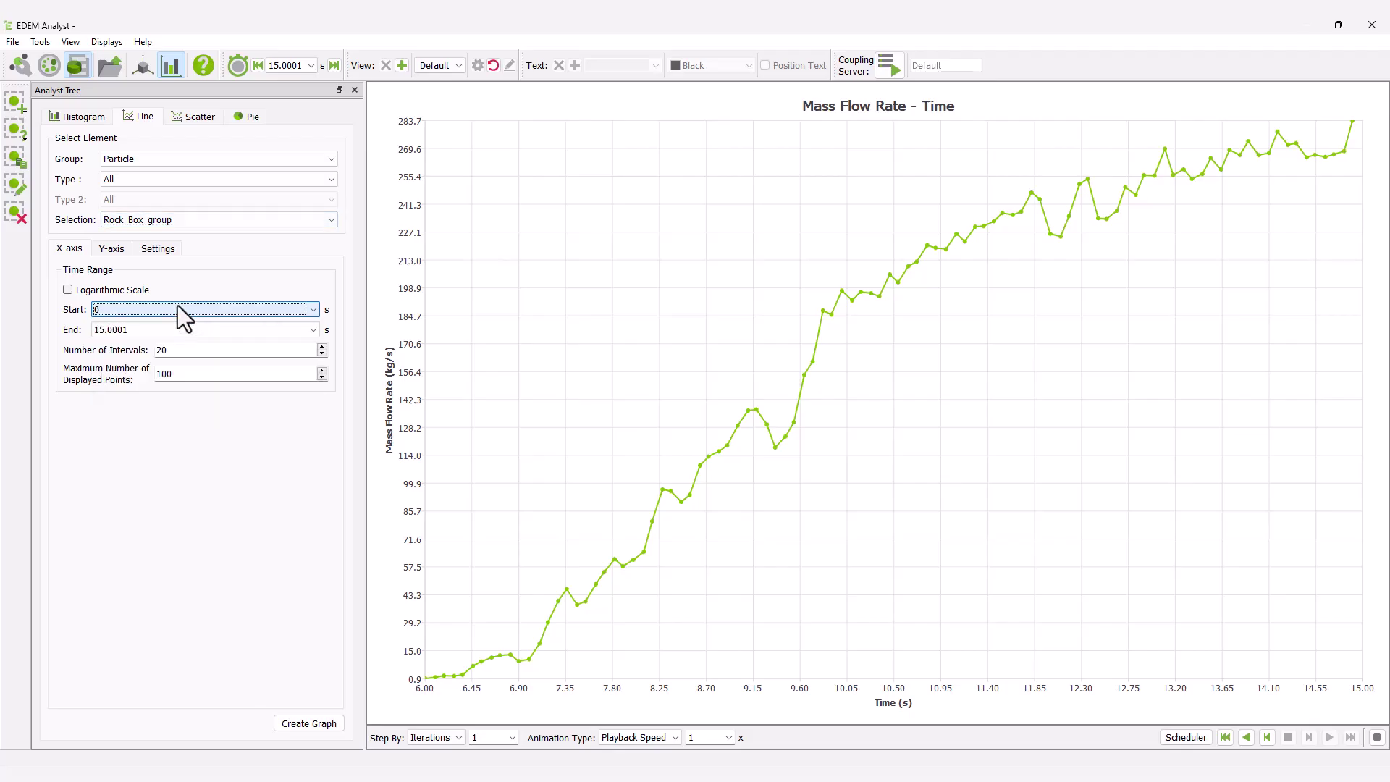
# Step: Plot Rock_Box_group's Total Mass on the y-axis and generate the line graph
pyautogui.click(112, 249)
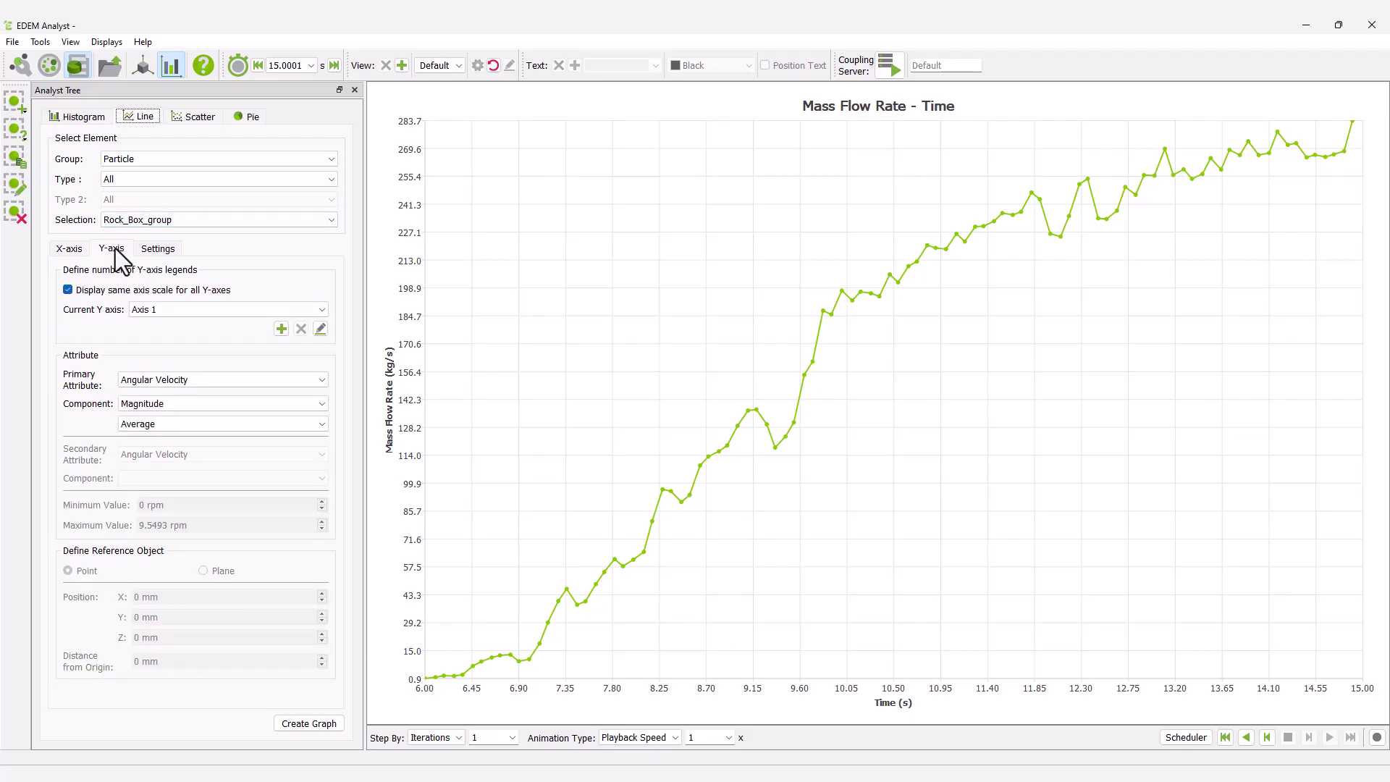
pyautogui.click(187, 380)
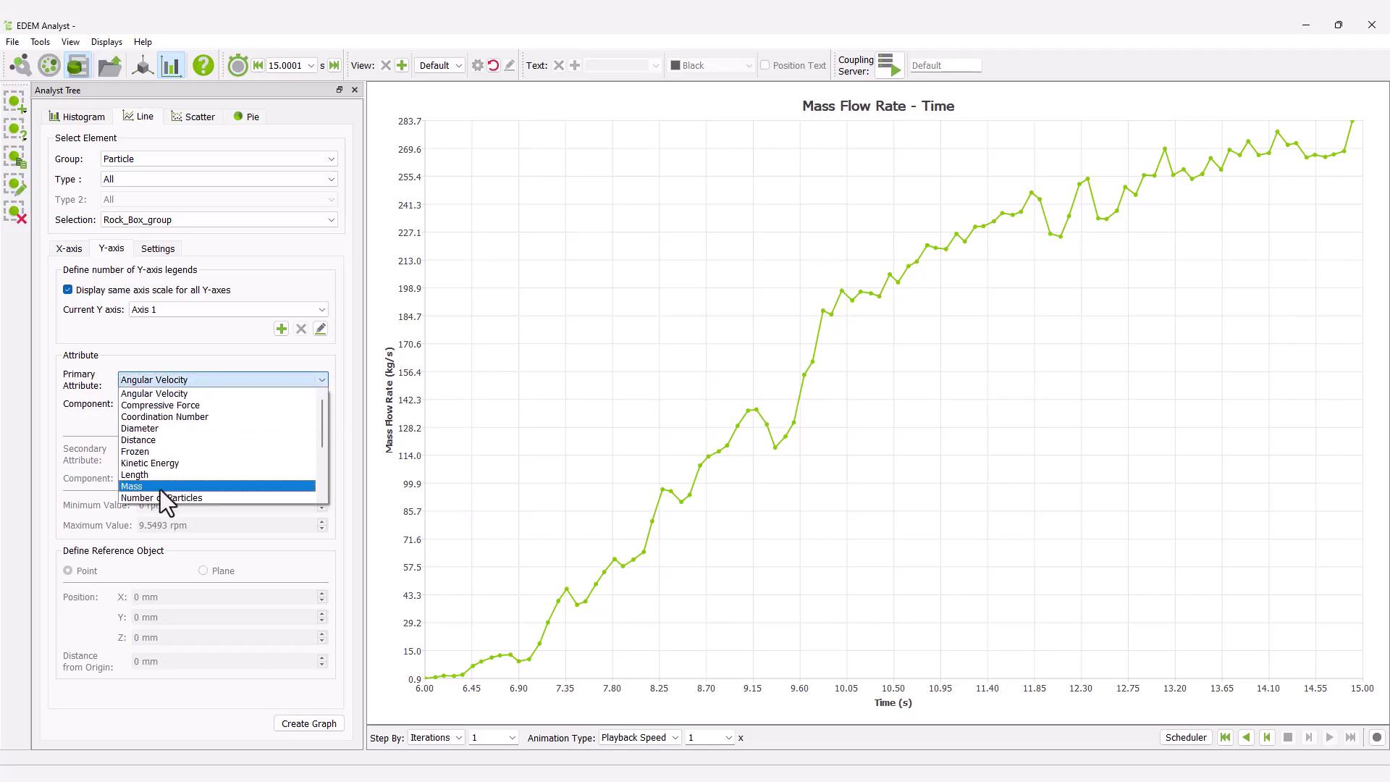
pyautogui.click(159, 489)
pyautogui.click(177, 427)
pyautogui.click(176, 472)
pyautogui.click(309, 724)
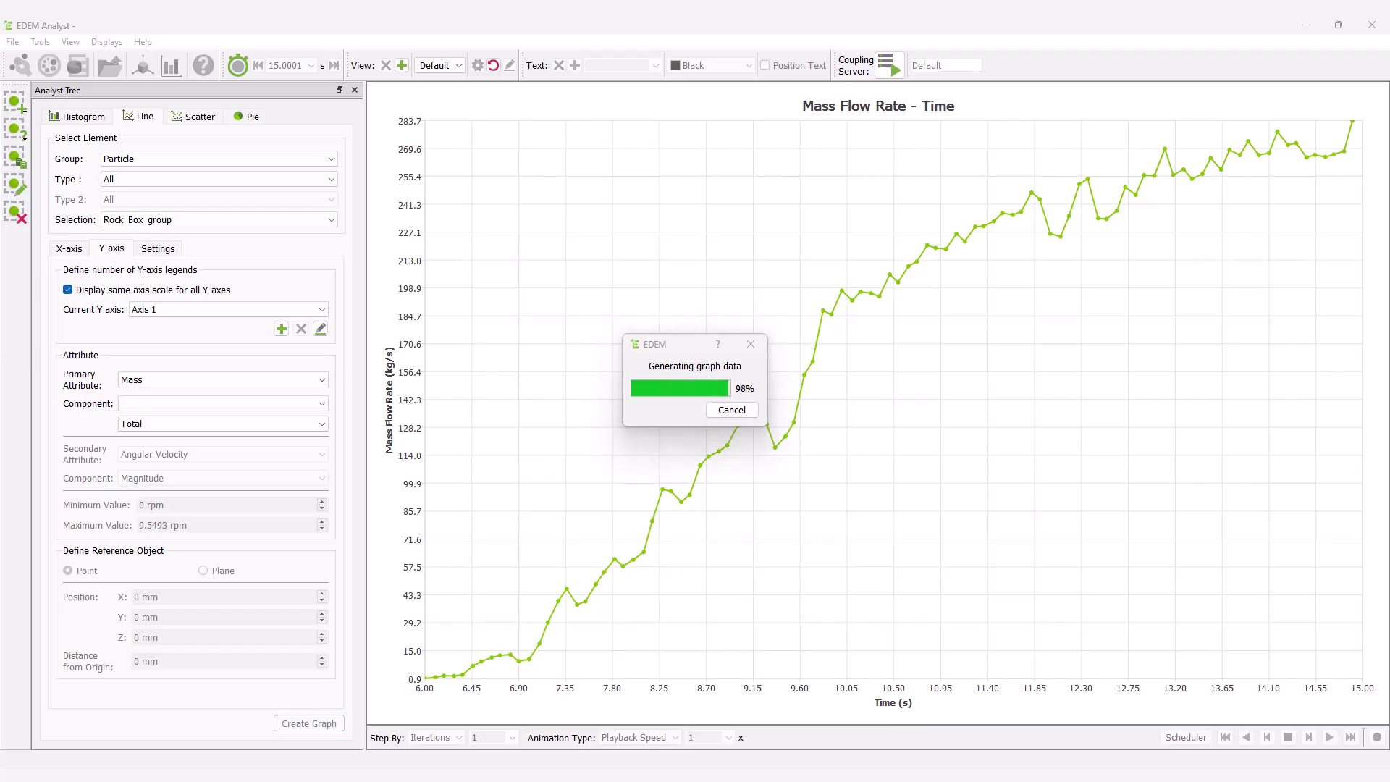
# Step: Restrict the mass graph's time range to start at 10 s, covering 10–15 s
pyautogui.click(75, 251)
pyautogui.click(130, 311)
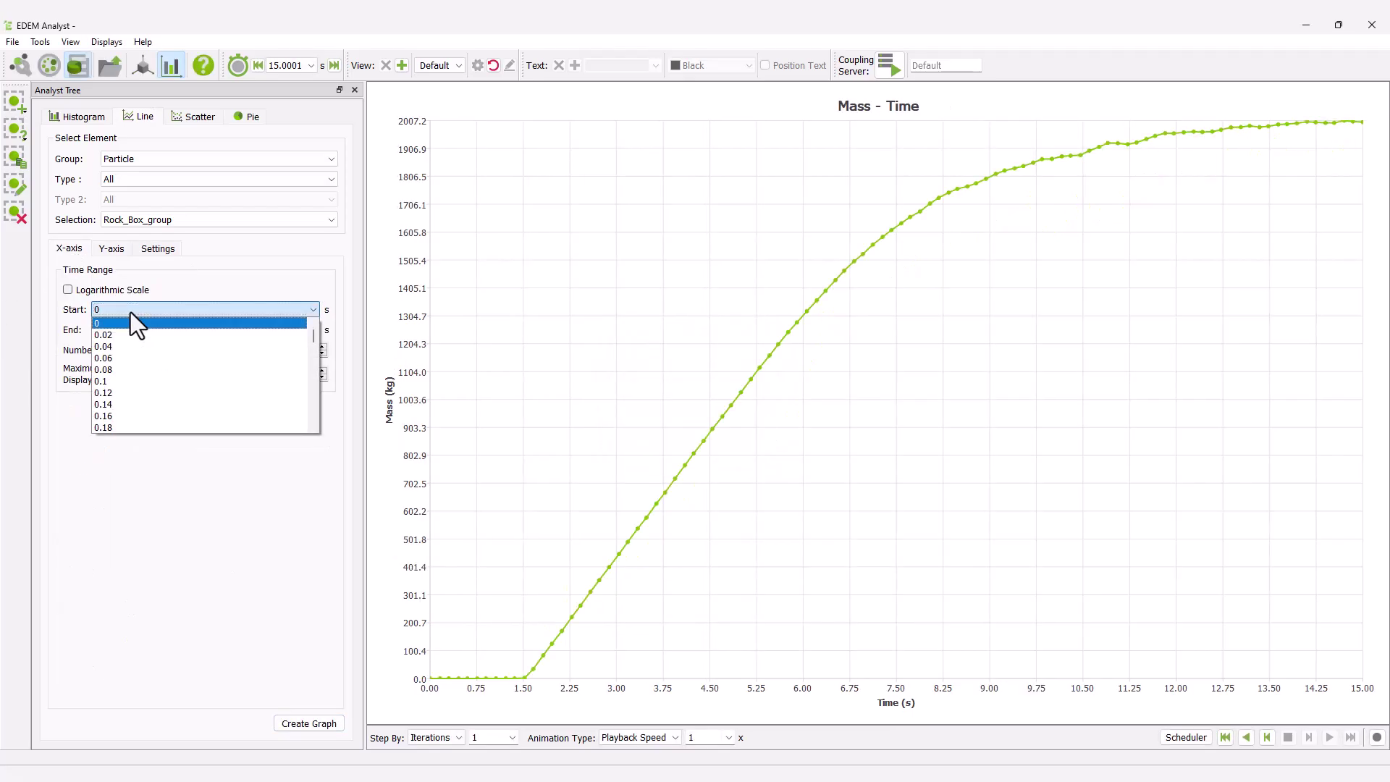
pyautogui.click(130, 312)
pyautogui.write('6')
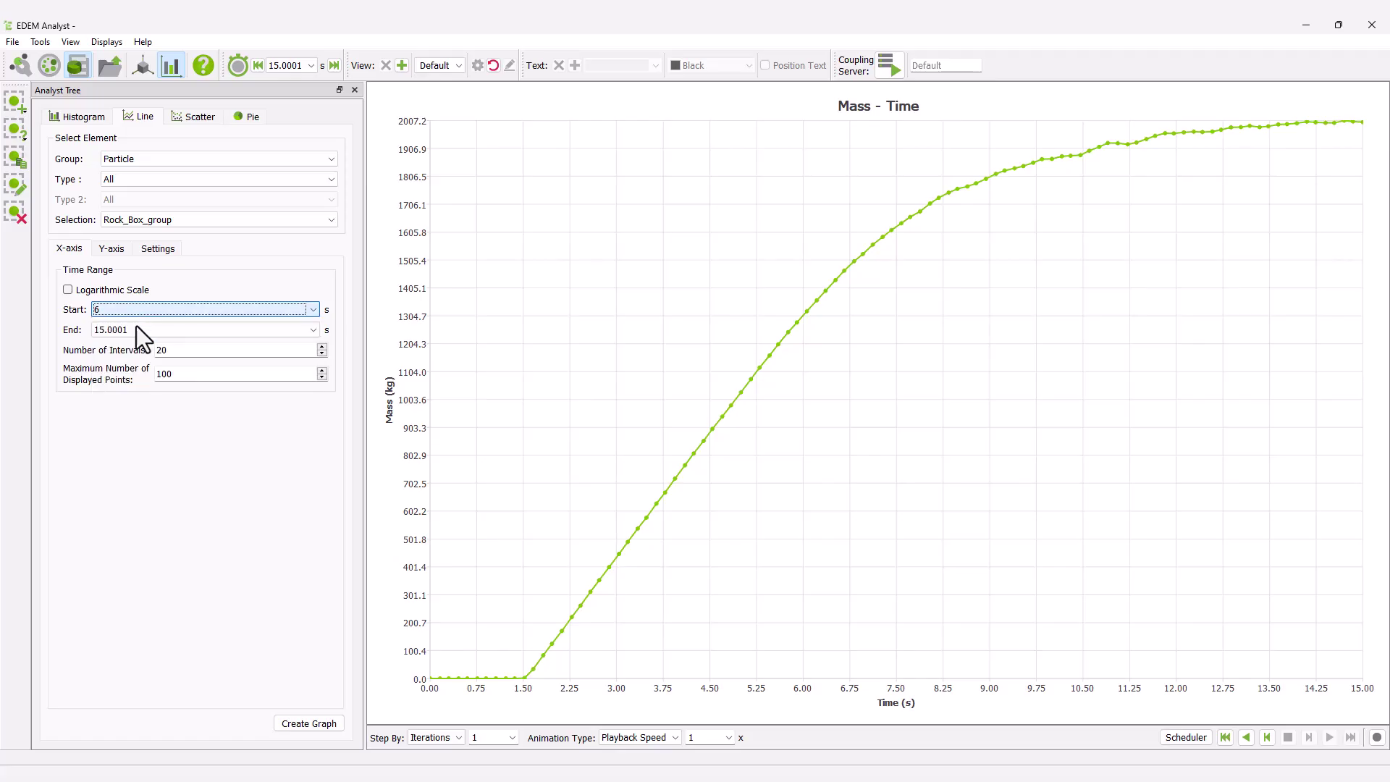
pyautogui.click(310, 725)
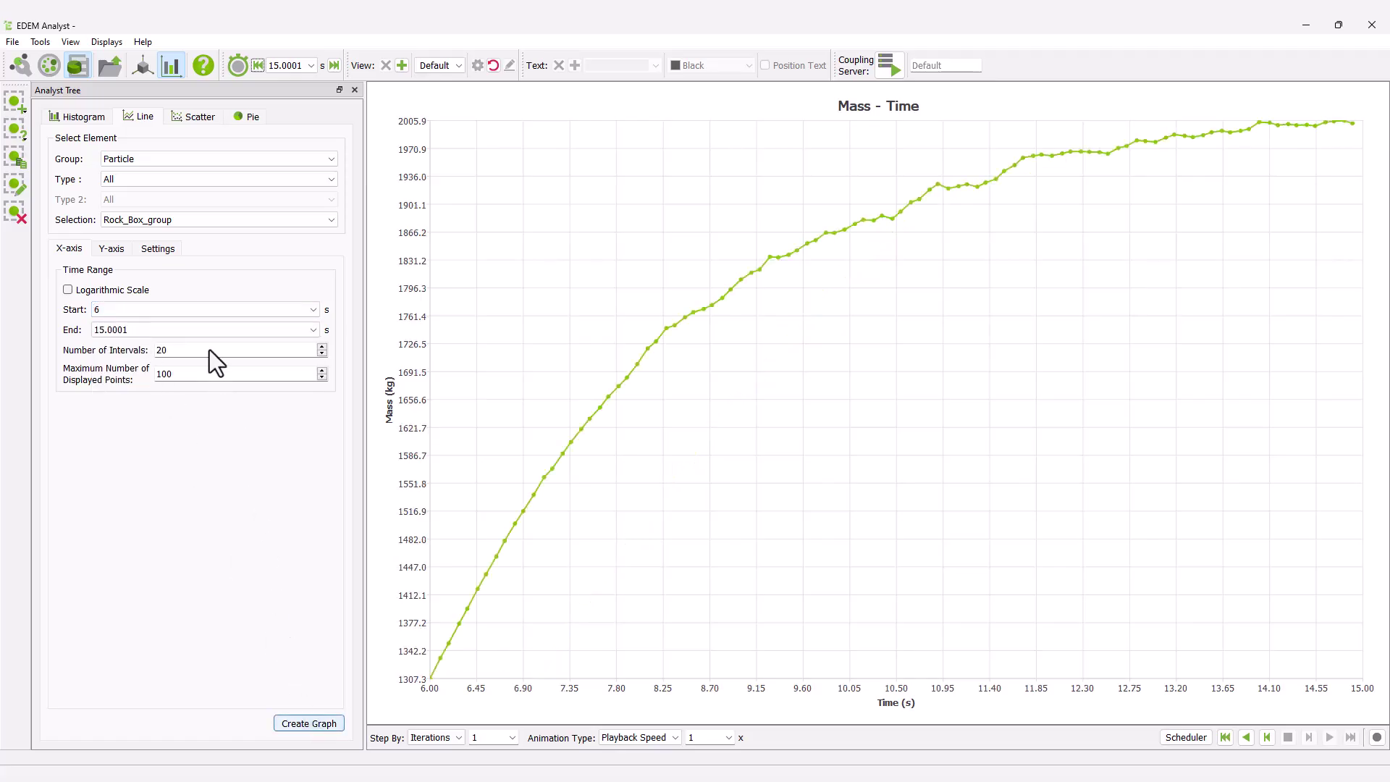
pyautogui.click(199, 310)
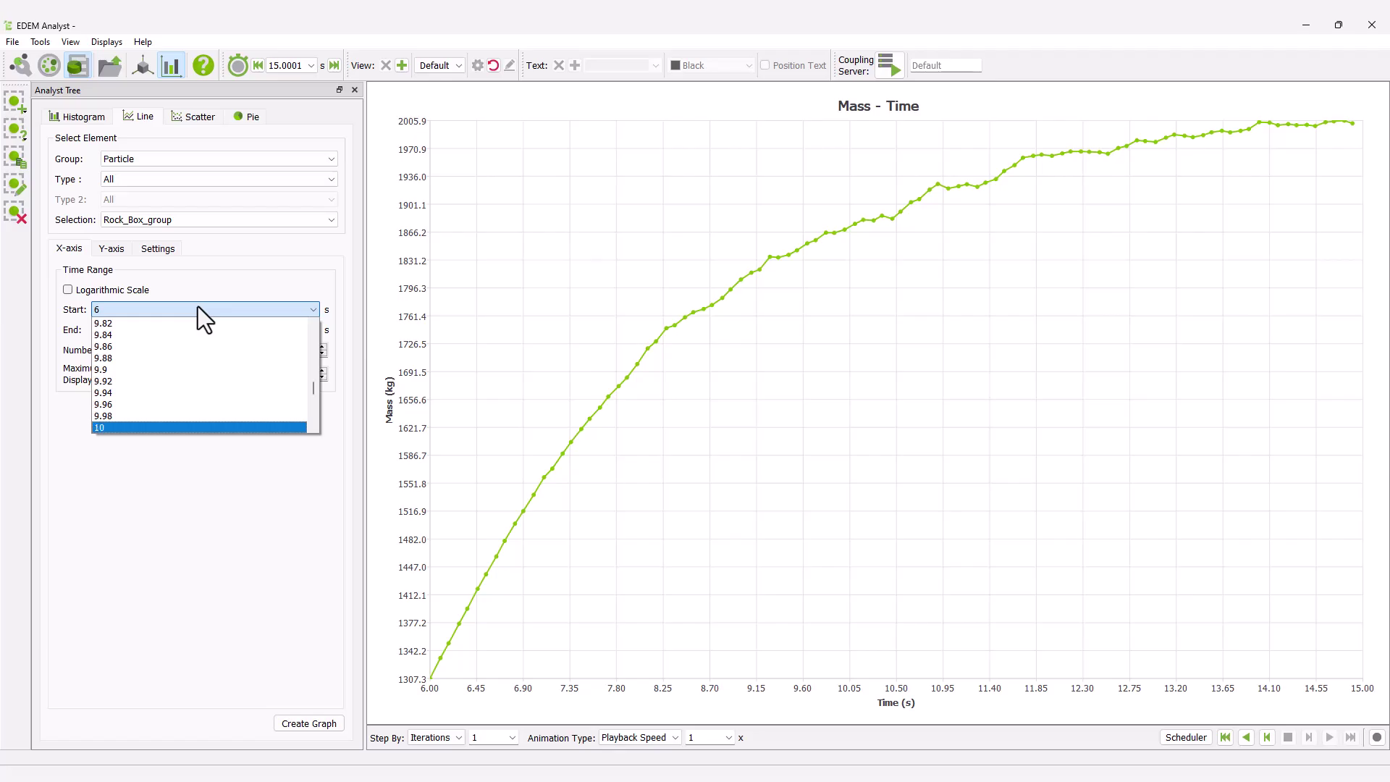
pyautogui.press('Return')
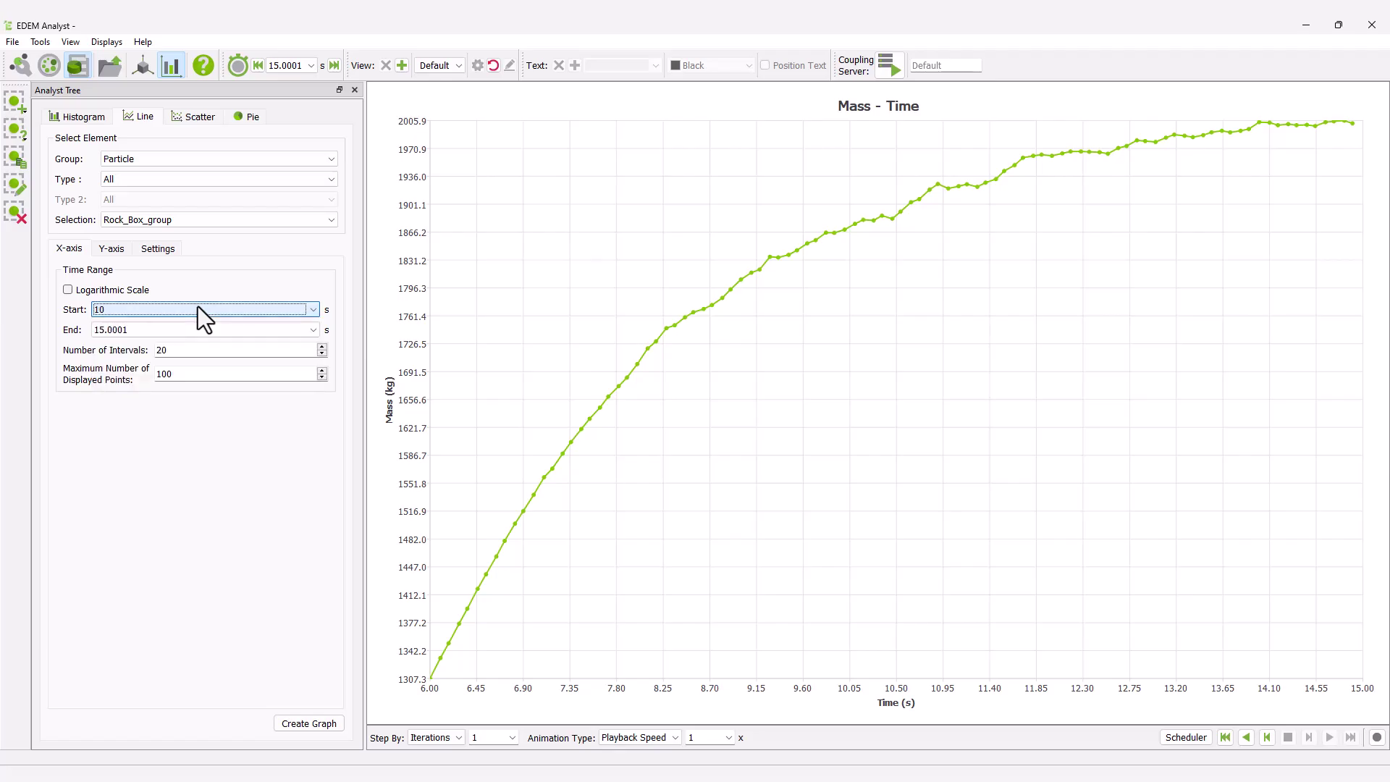
pyautogui.click(320, 724)
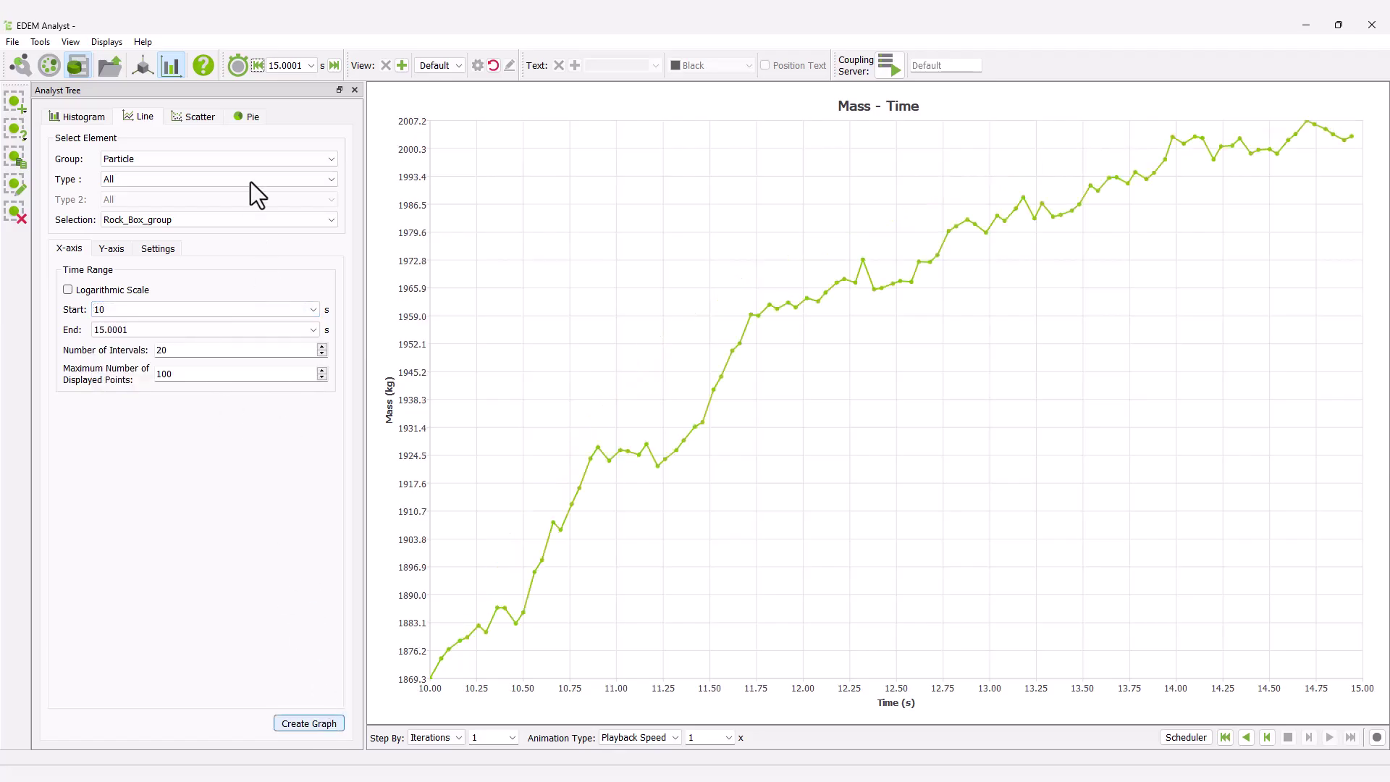
# Step: Create a pie chart of Number of Particles for each rock particle type
pyautogui.click(246, 118)
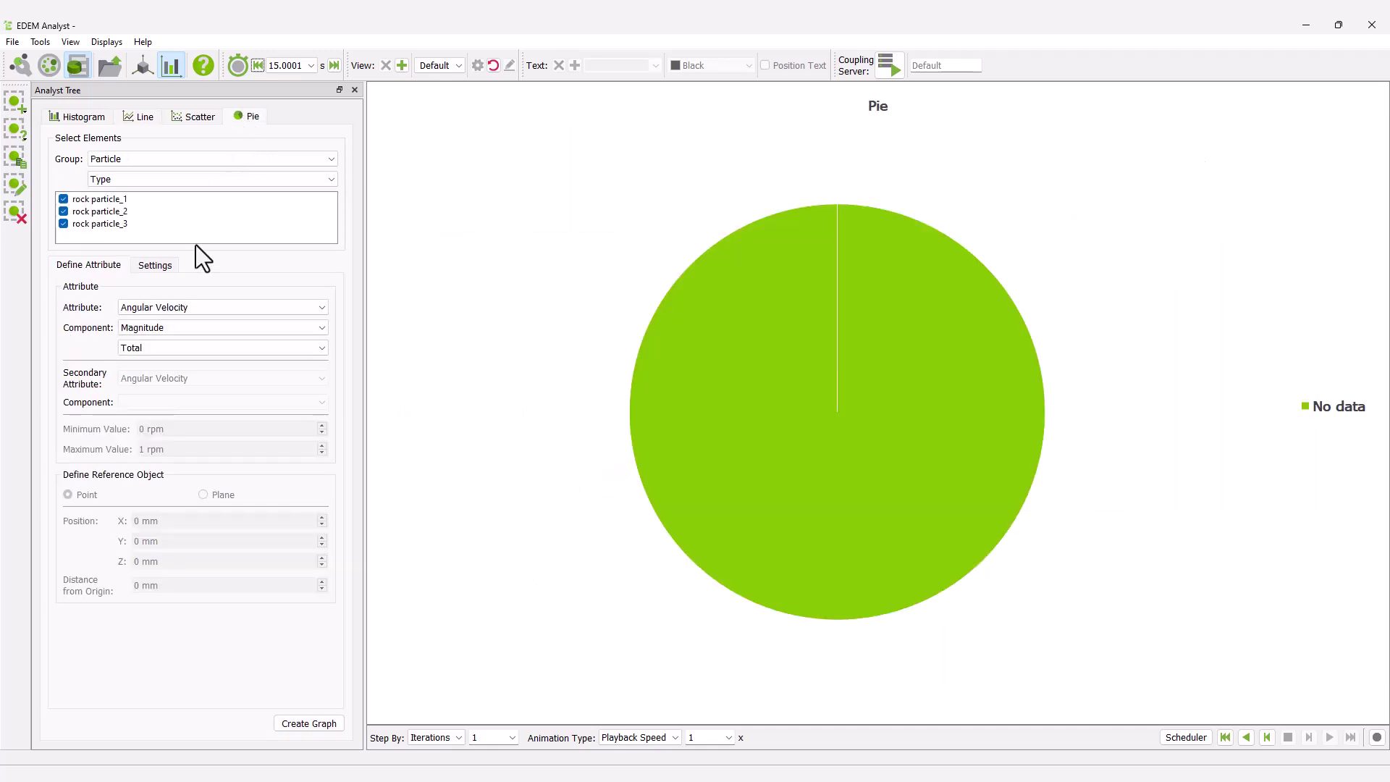
pyautogui.click(172, 307)
pyautogui.click(181, 413)
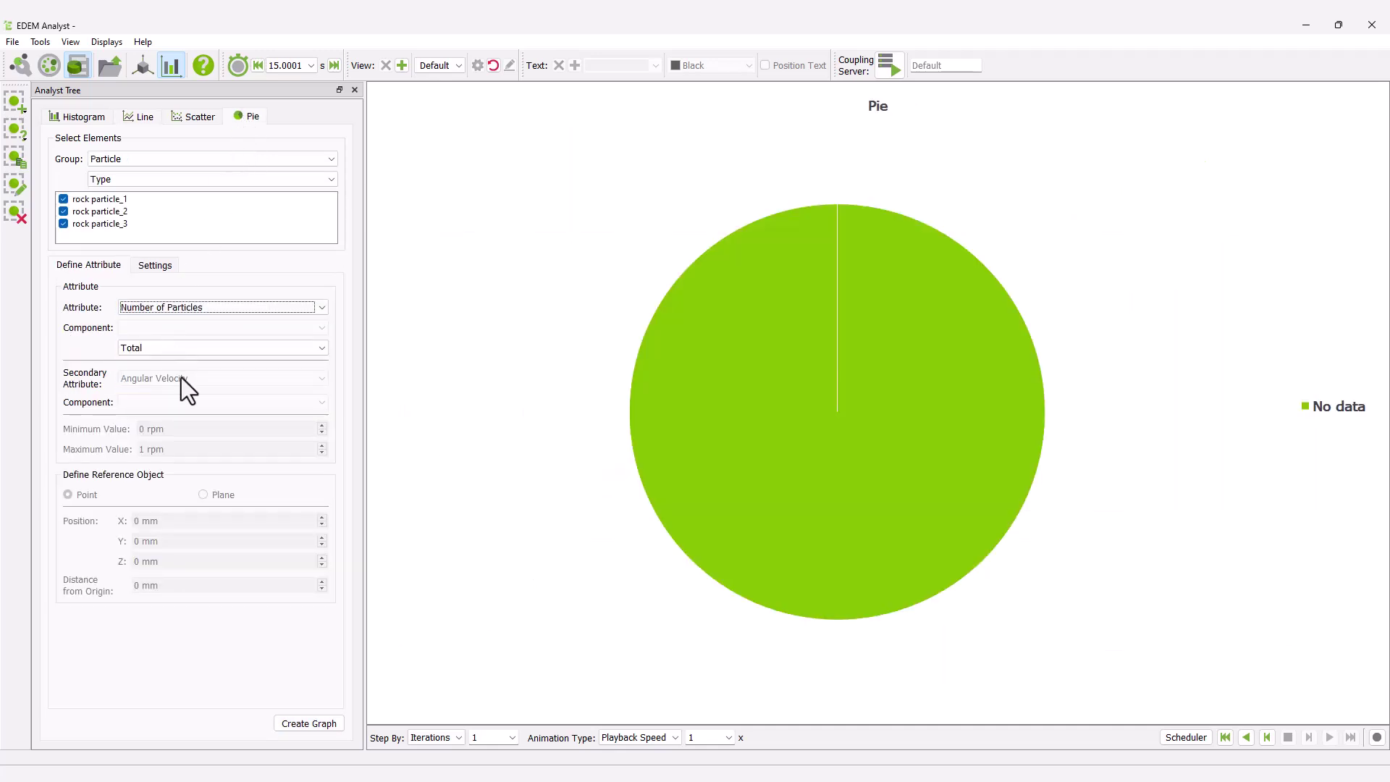
pyautogui.click(155, 265)
pyautogui.click(293, 723)
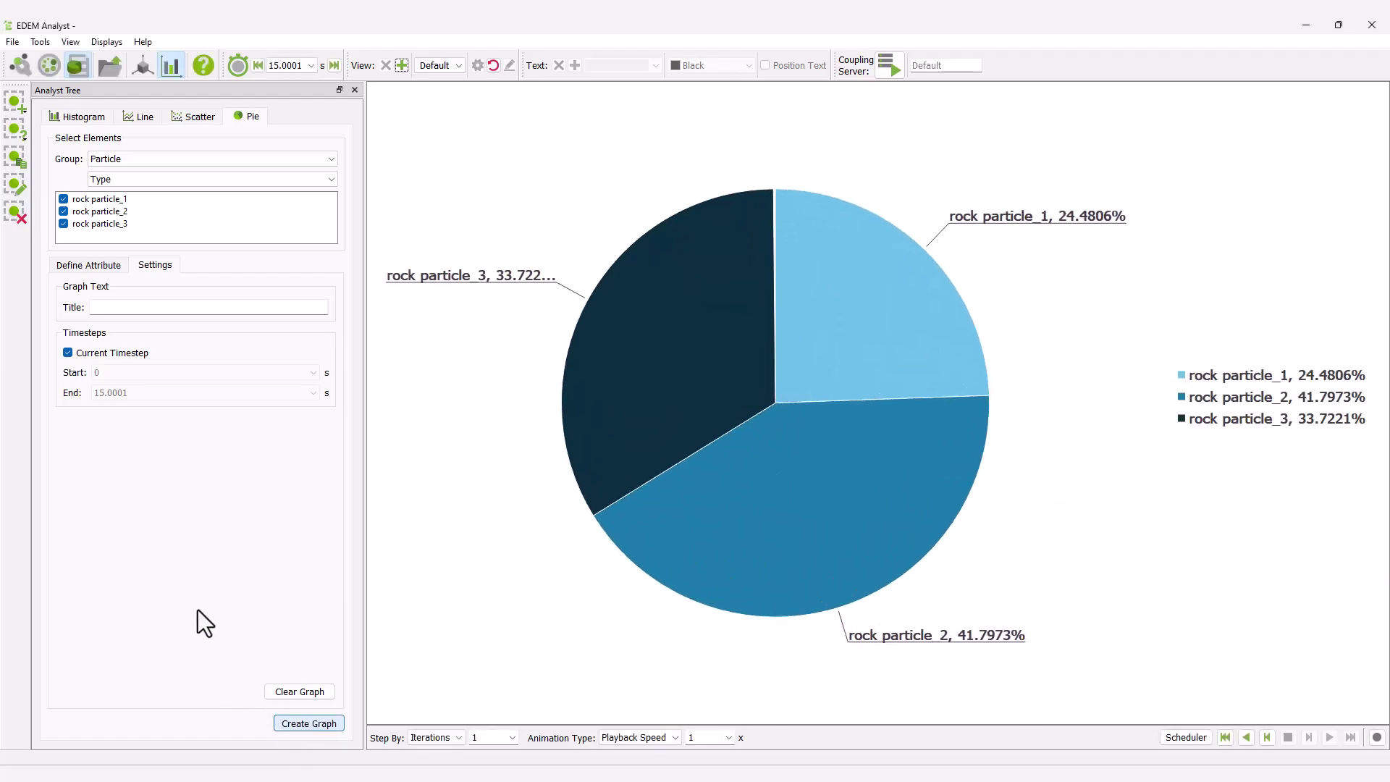
# Step: Change the pie chart attribute to Mass and regenerate it
pyautogui.click(109, 266)
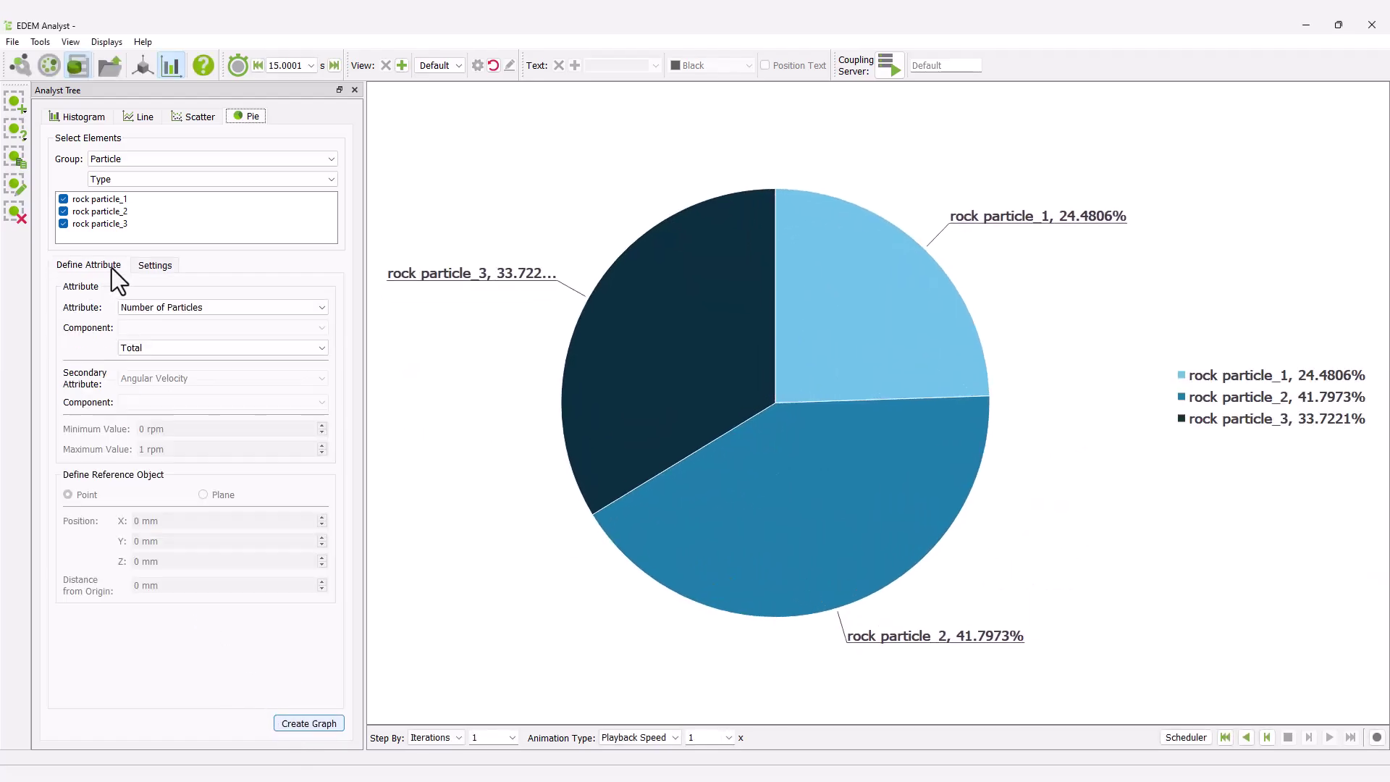
pyautogui.click(169, 311)
pyautogui.click(163, 400)
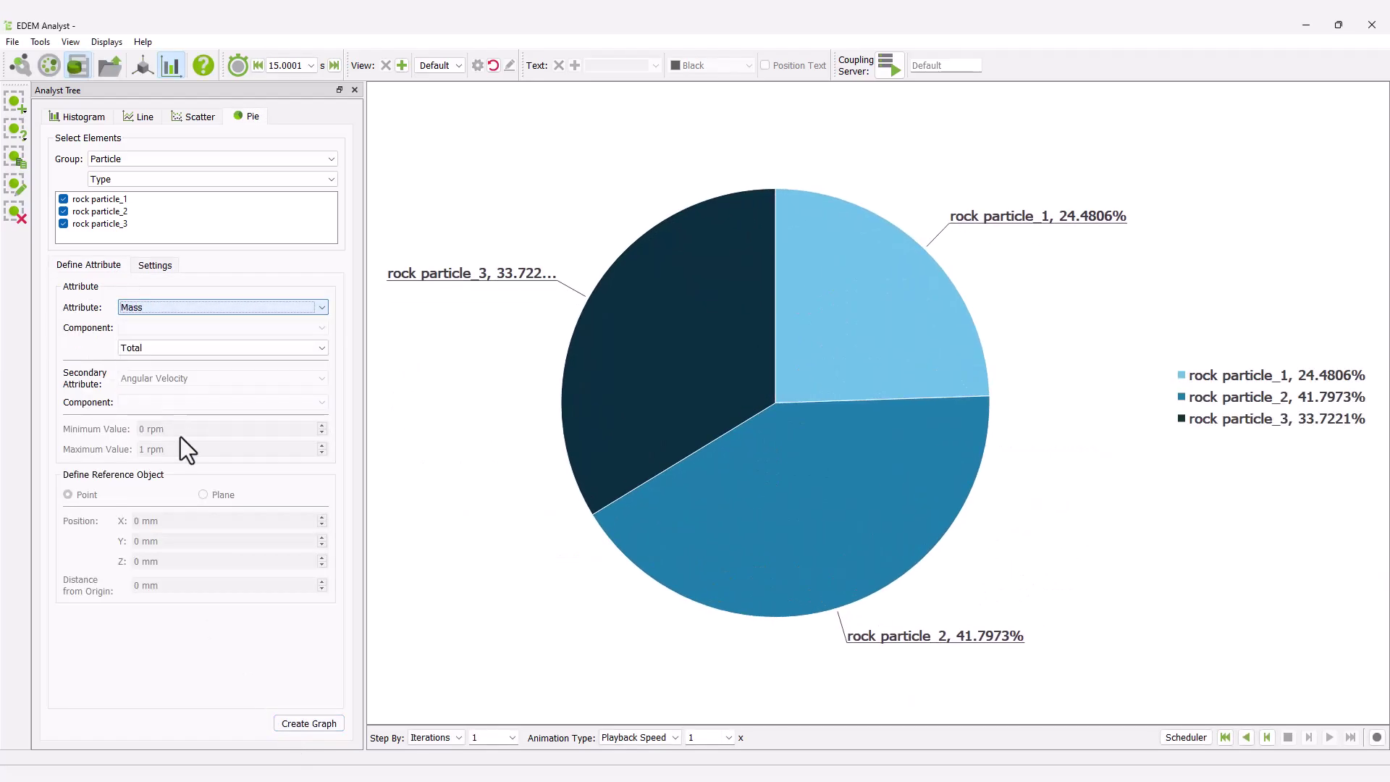
pyautogui.click(307, 722)
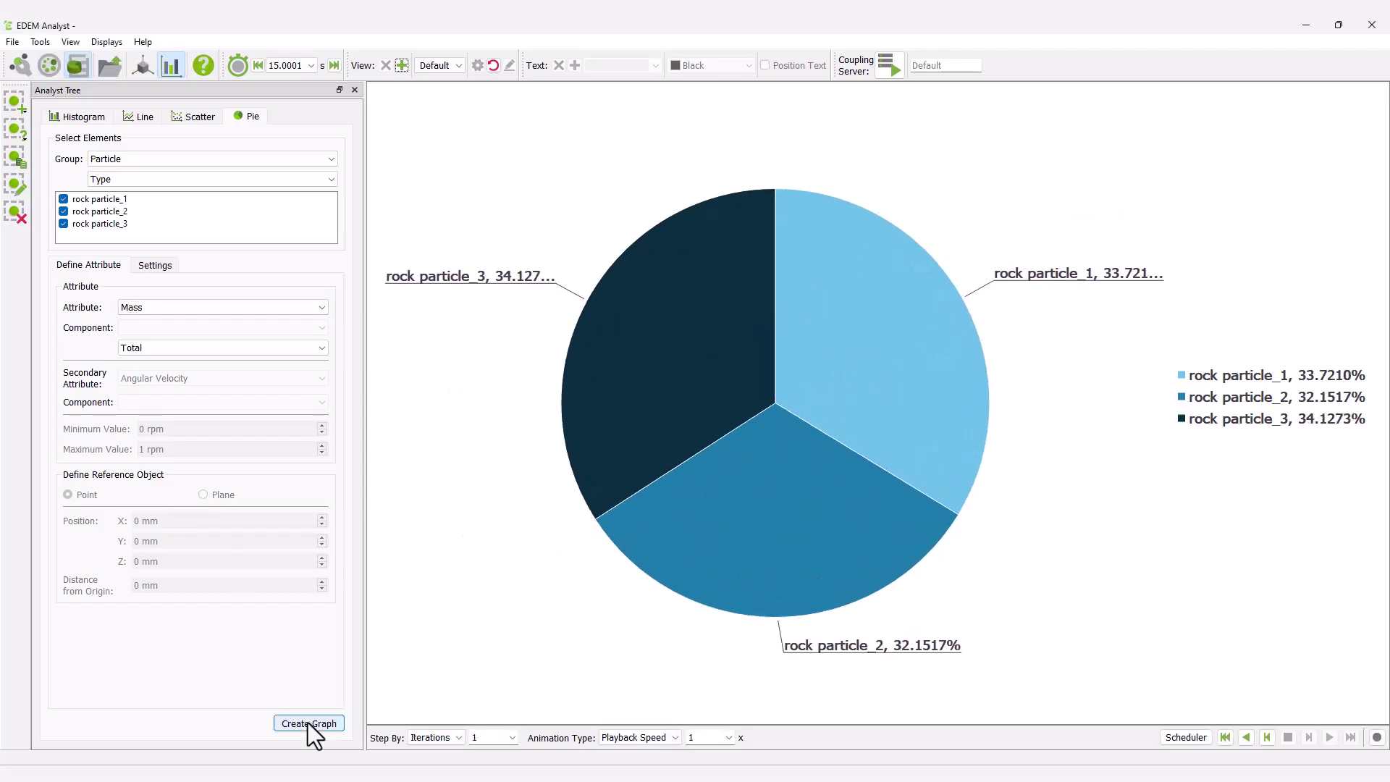